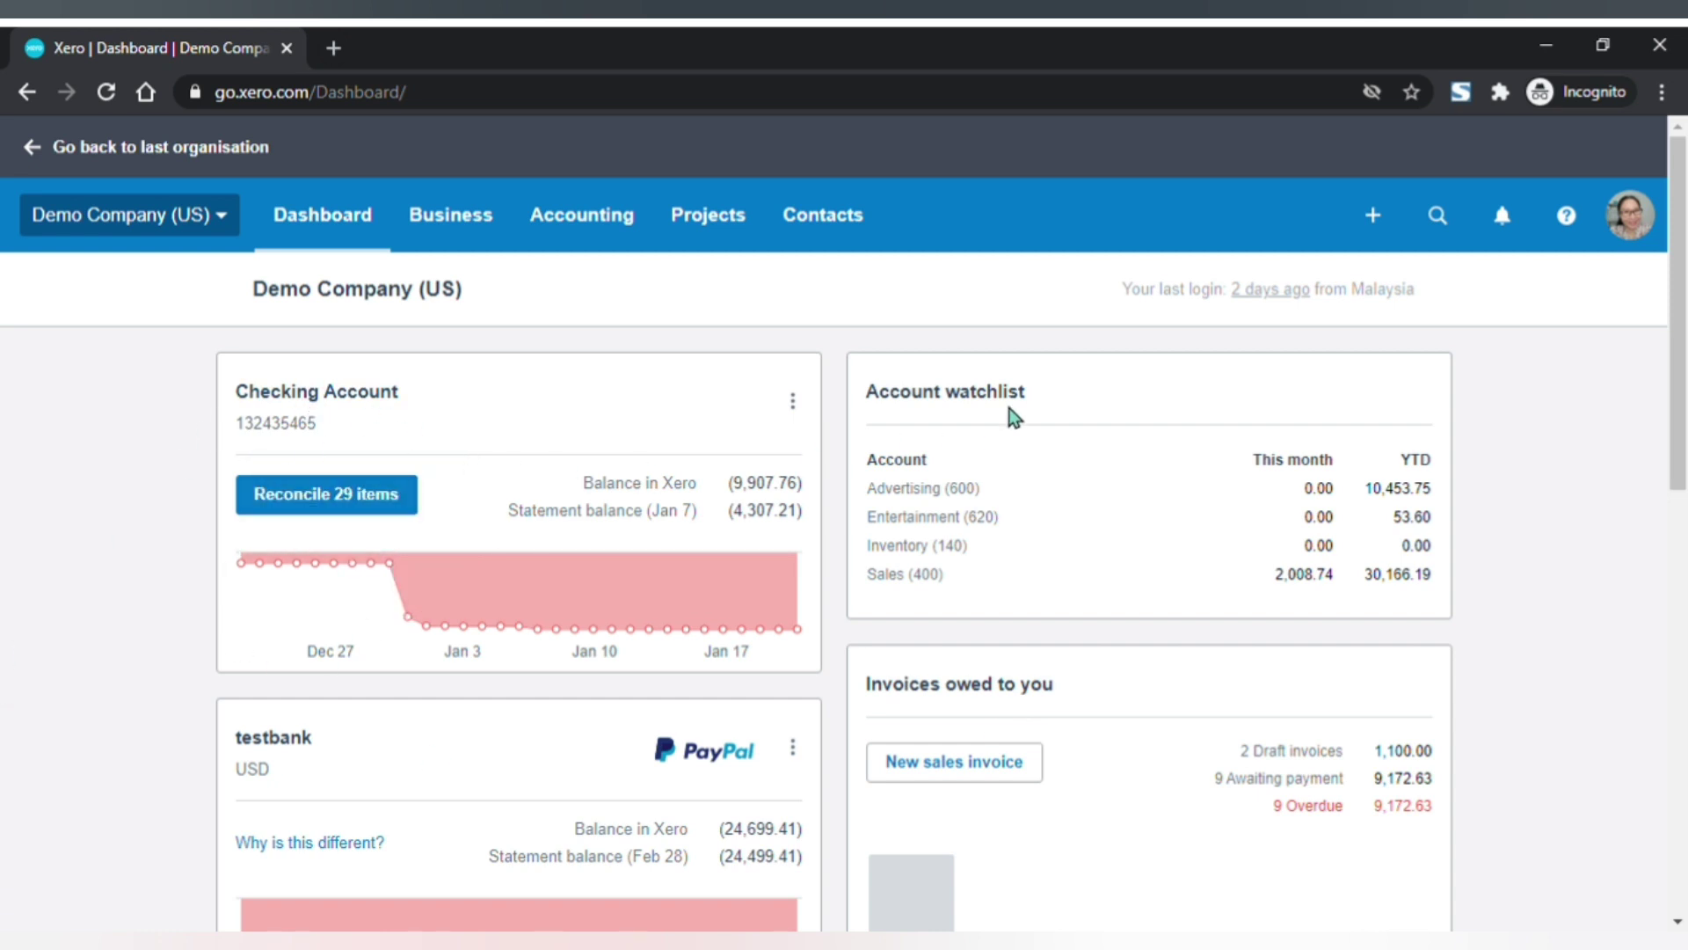
pyautogui.scroll(-3, 1007, 414)
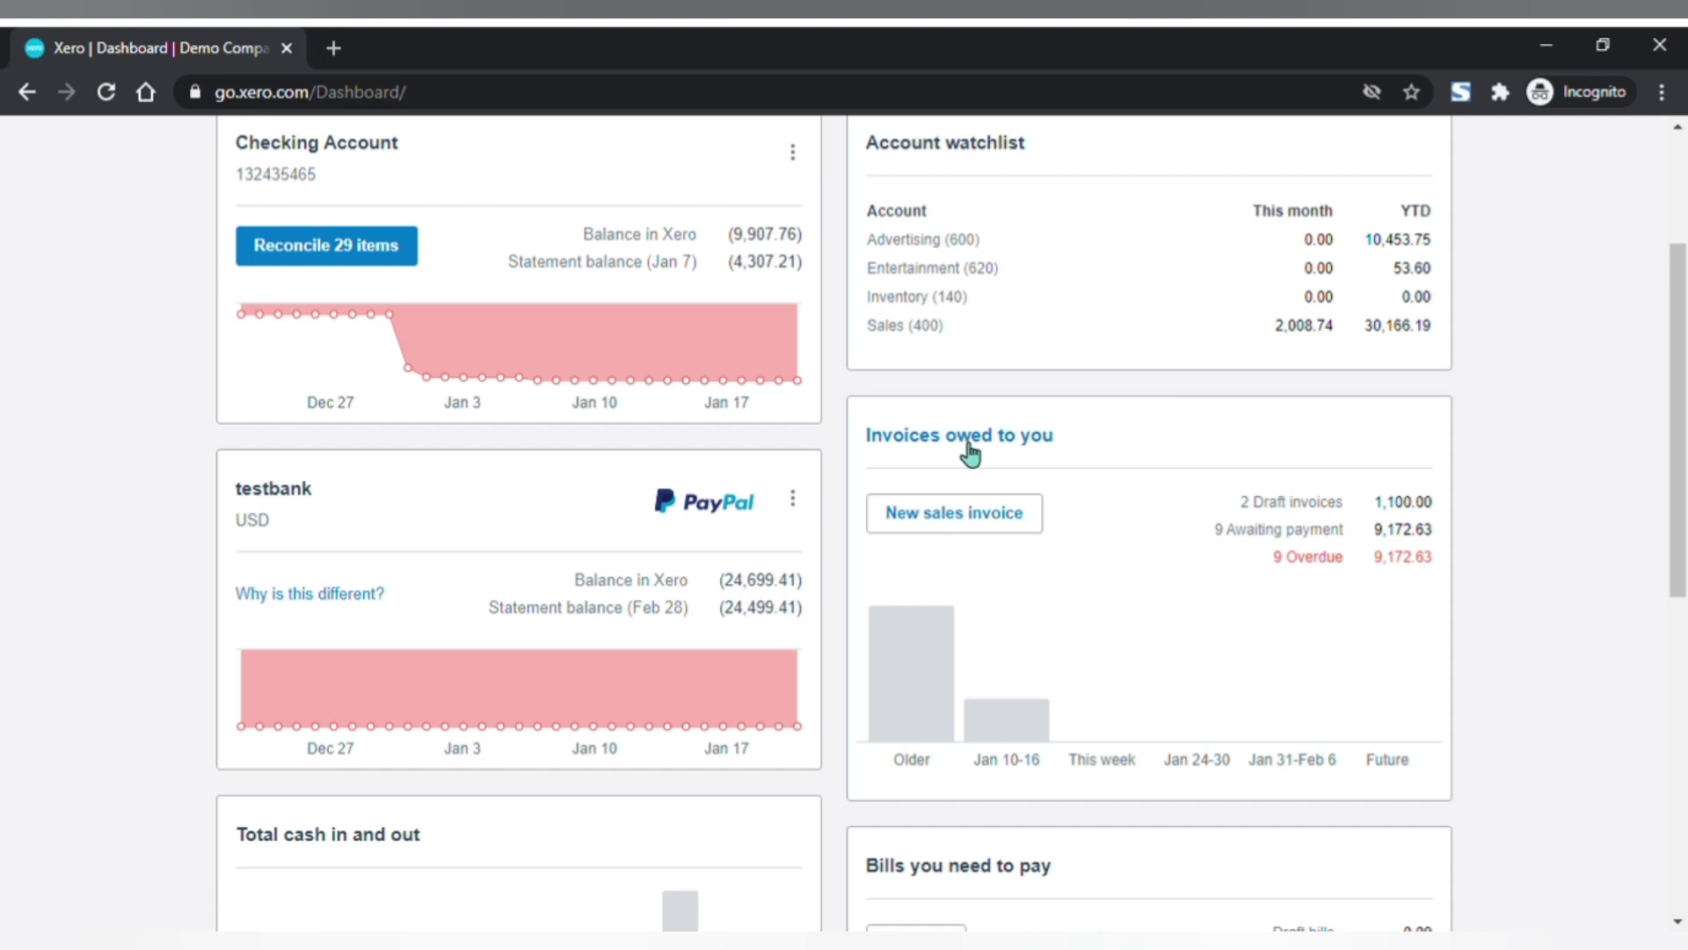
pyautogui.scroll(-4, 970, 453)
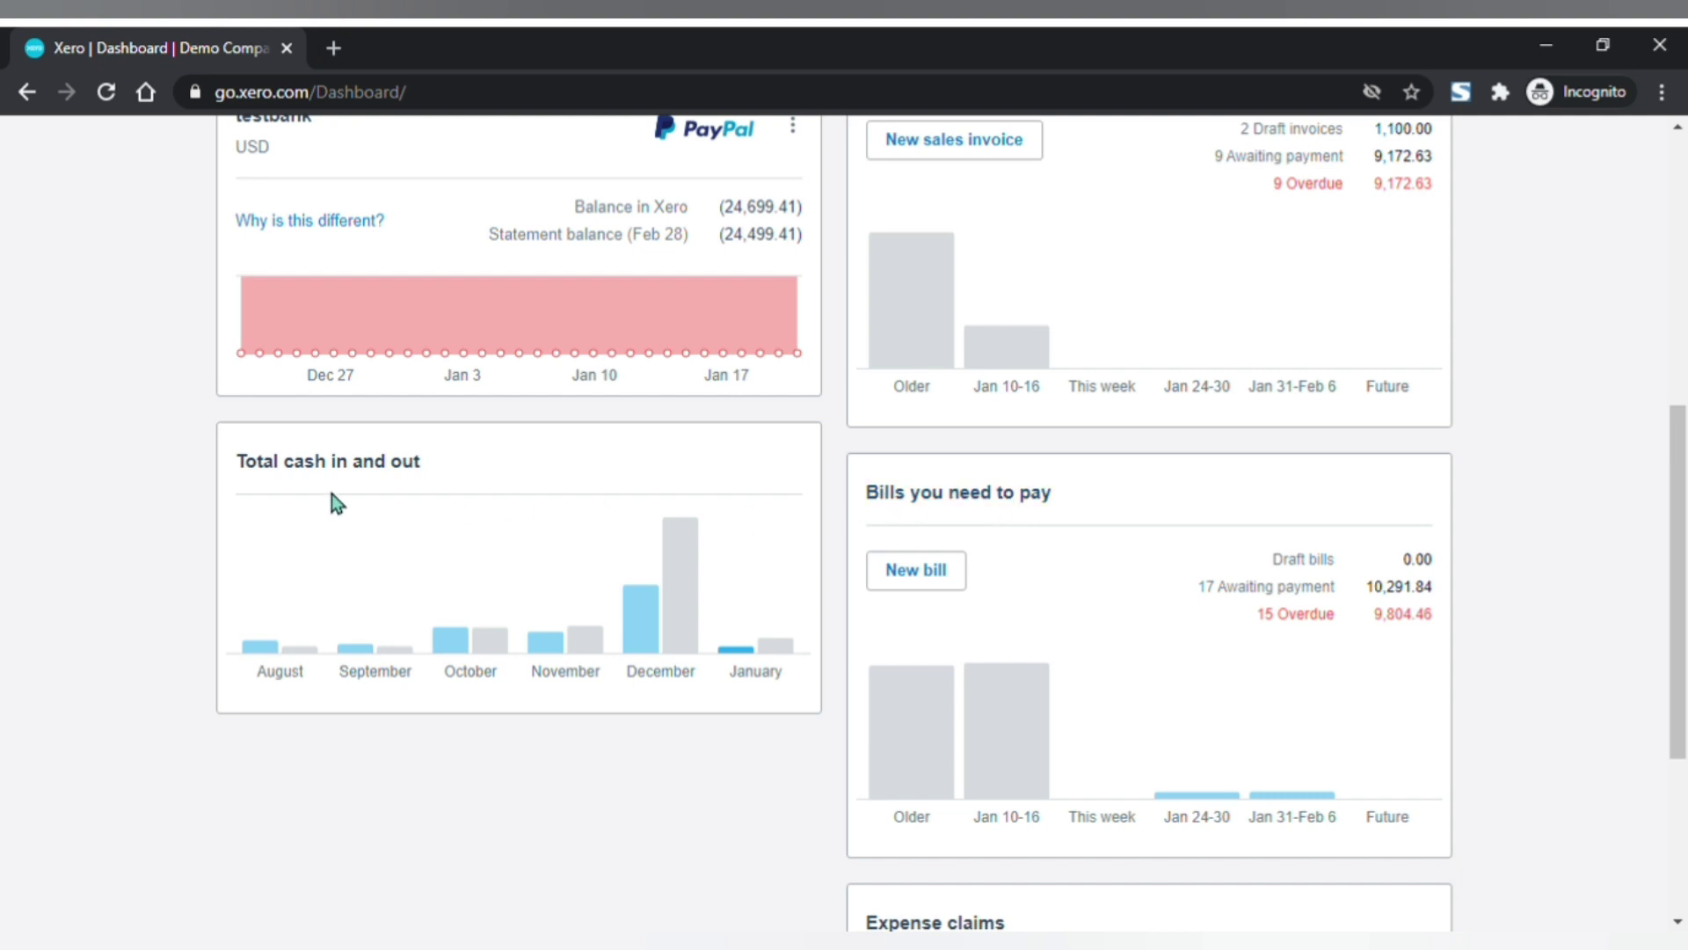
pyautogui.scroll(-3, 741, 642)
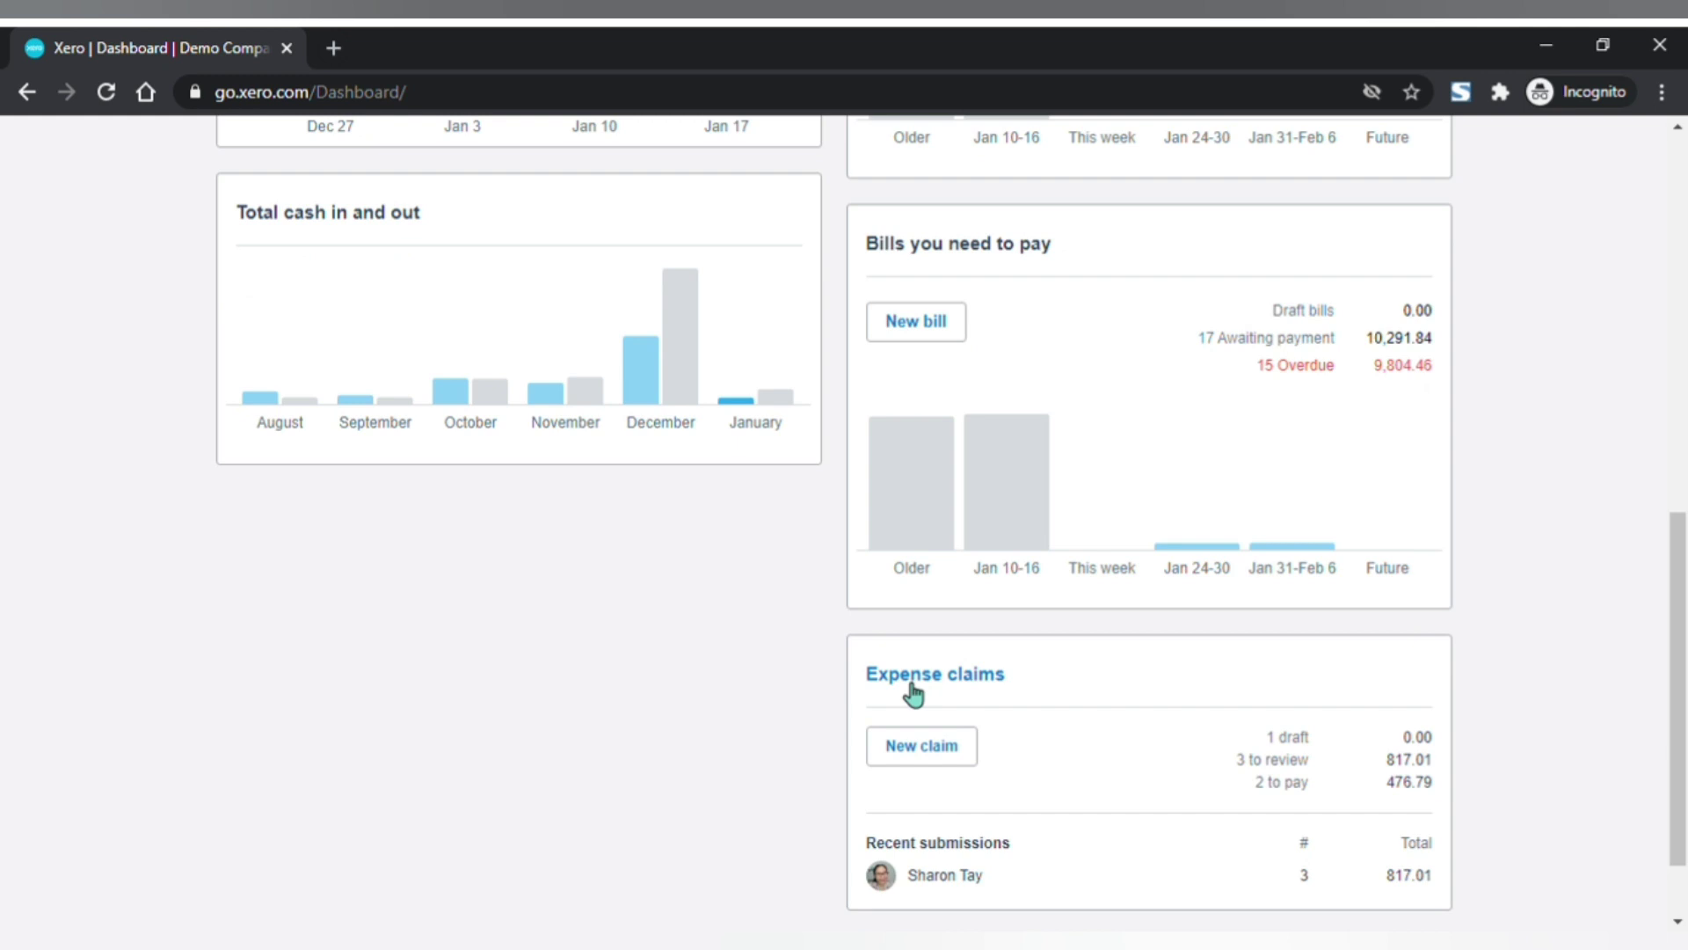
pyautogui.scroll(10, 592, 739)
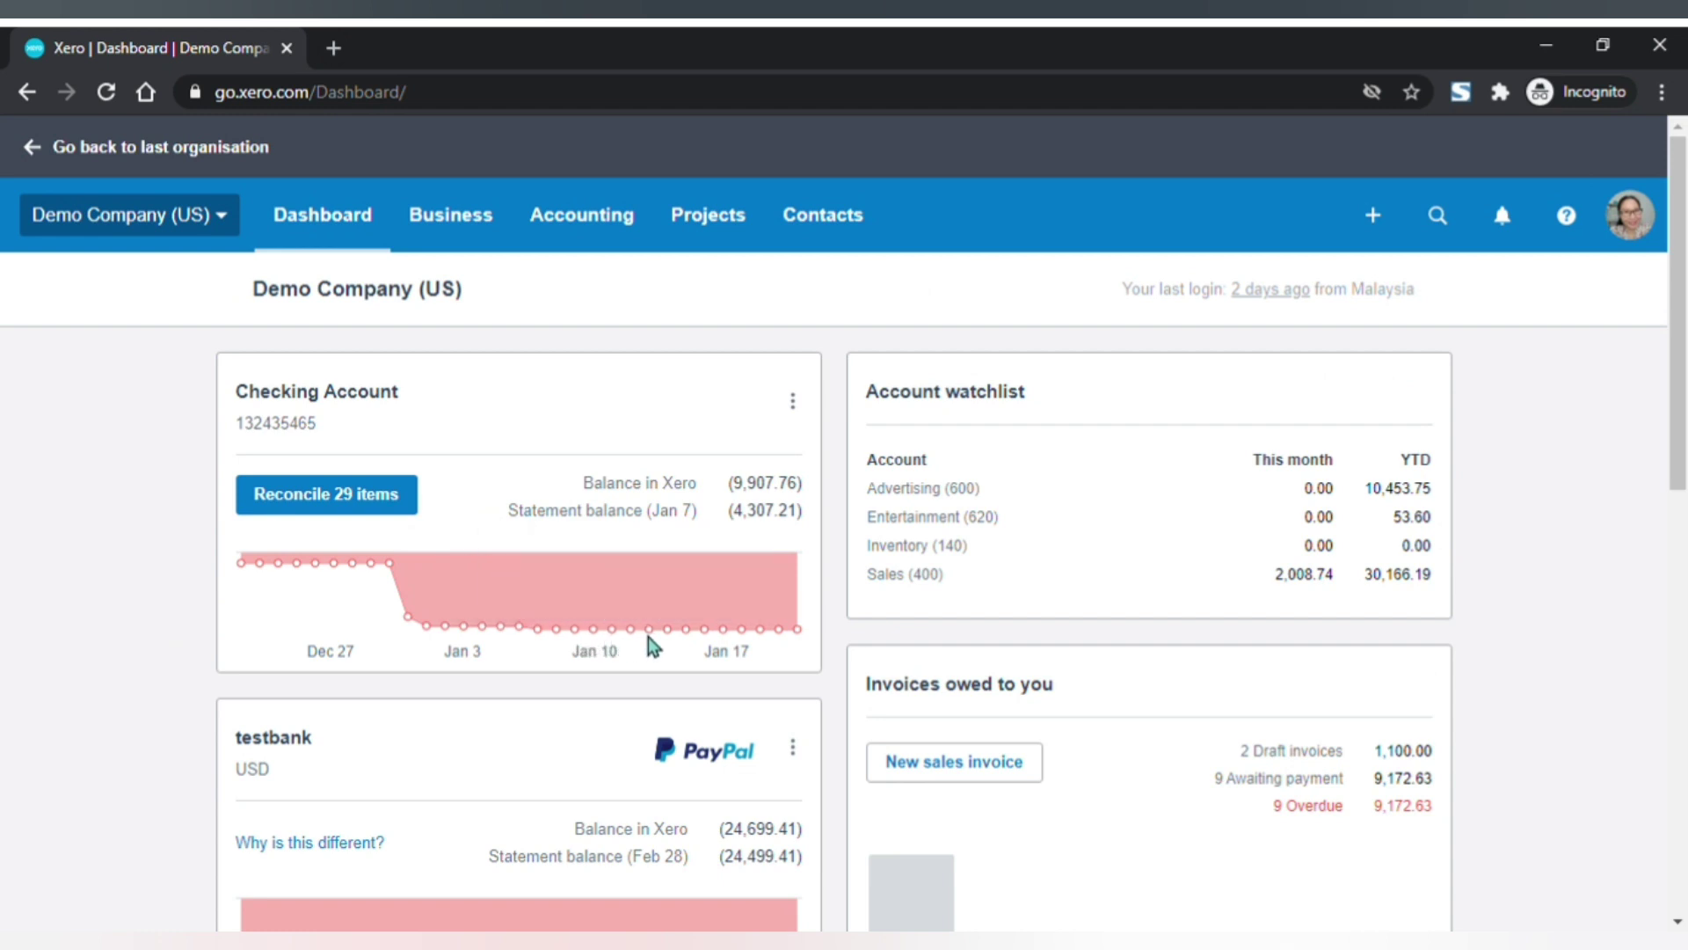
pyautogui.click(794, 408)
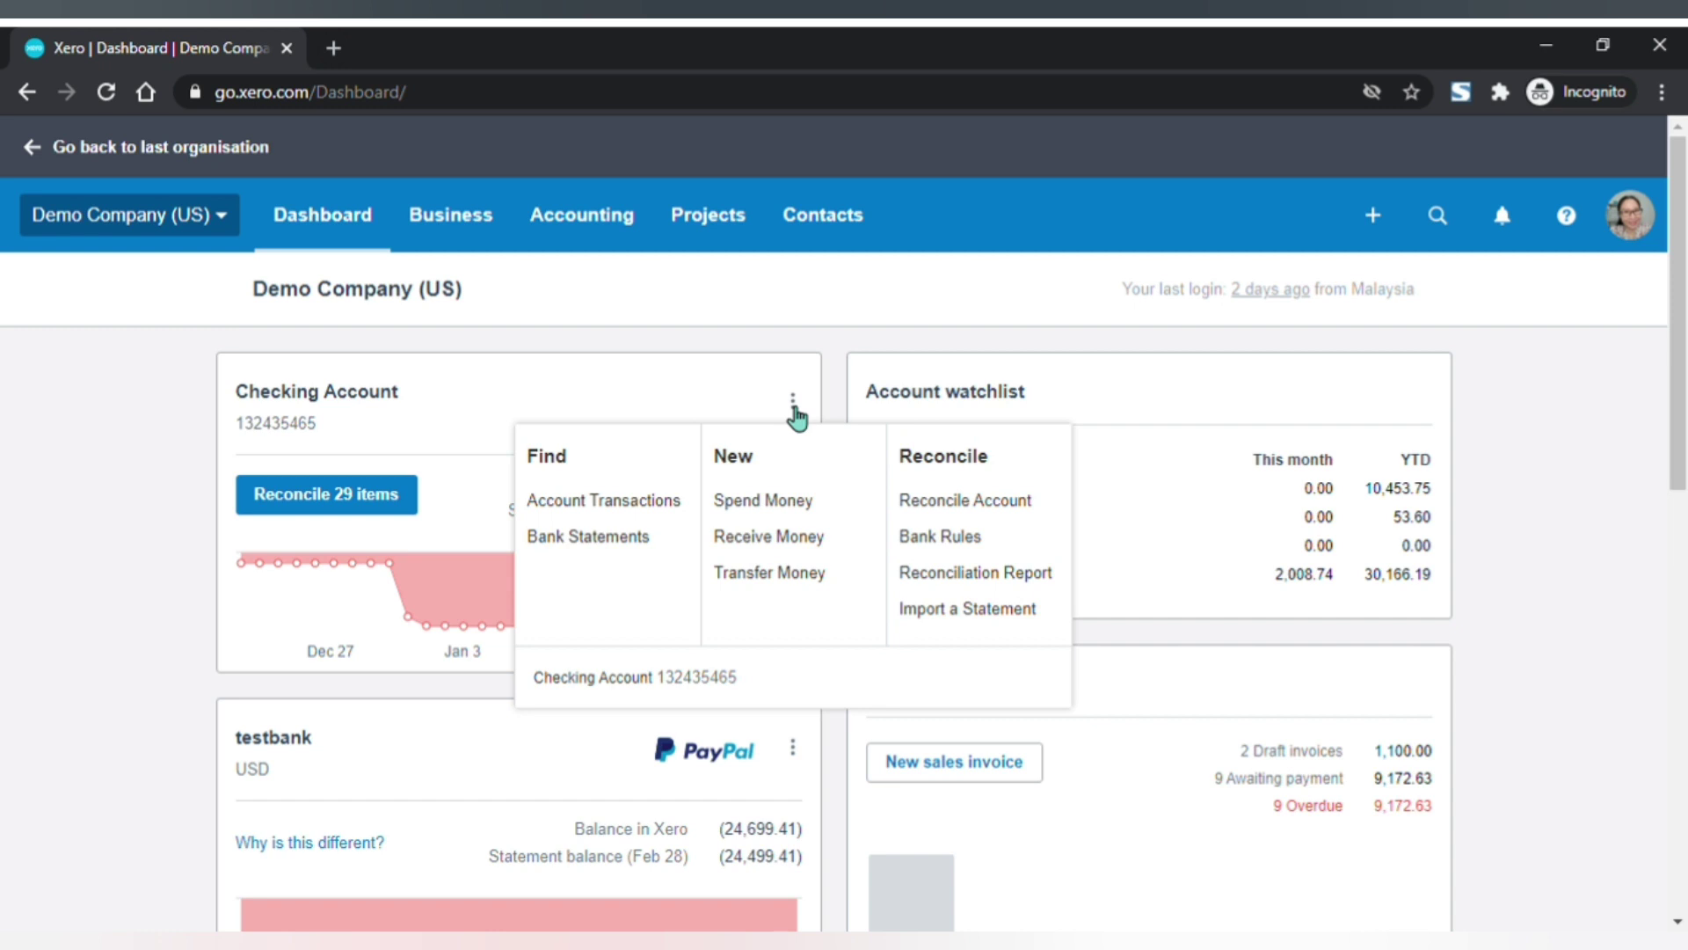
pyautogui.click(843, 327)
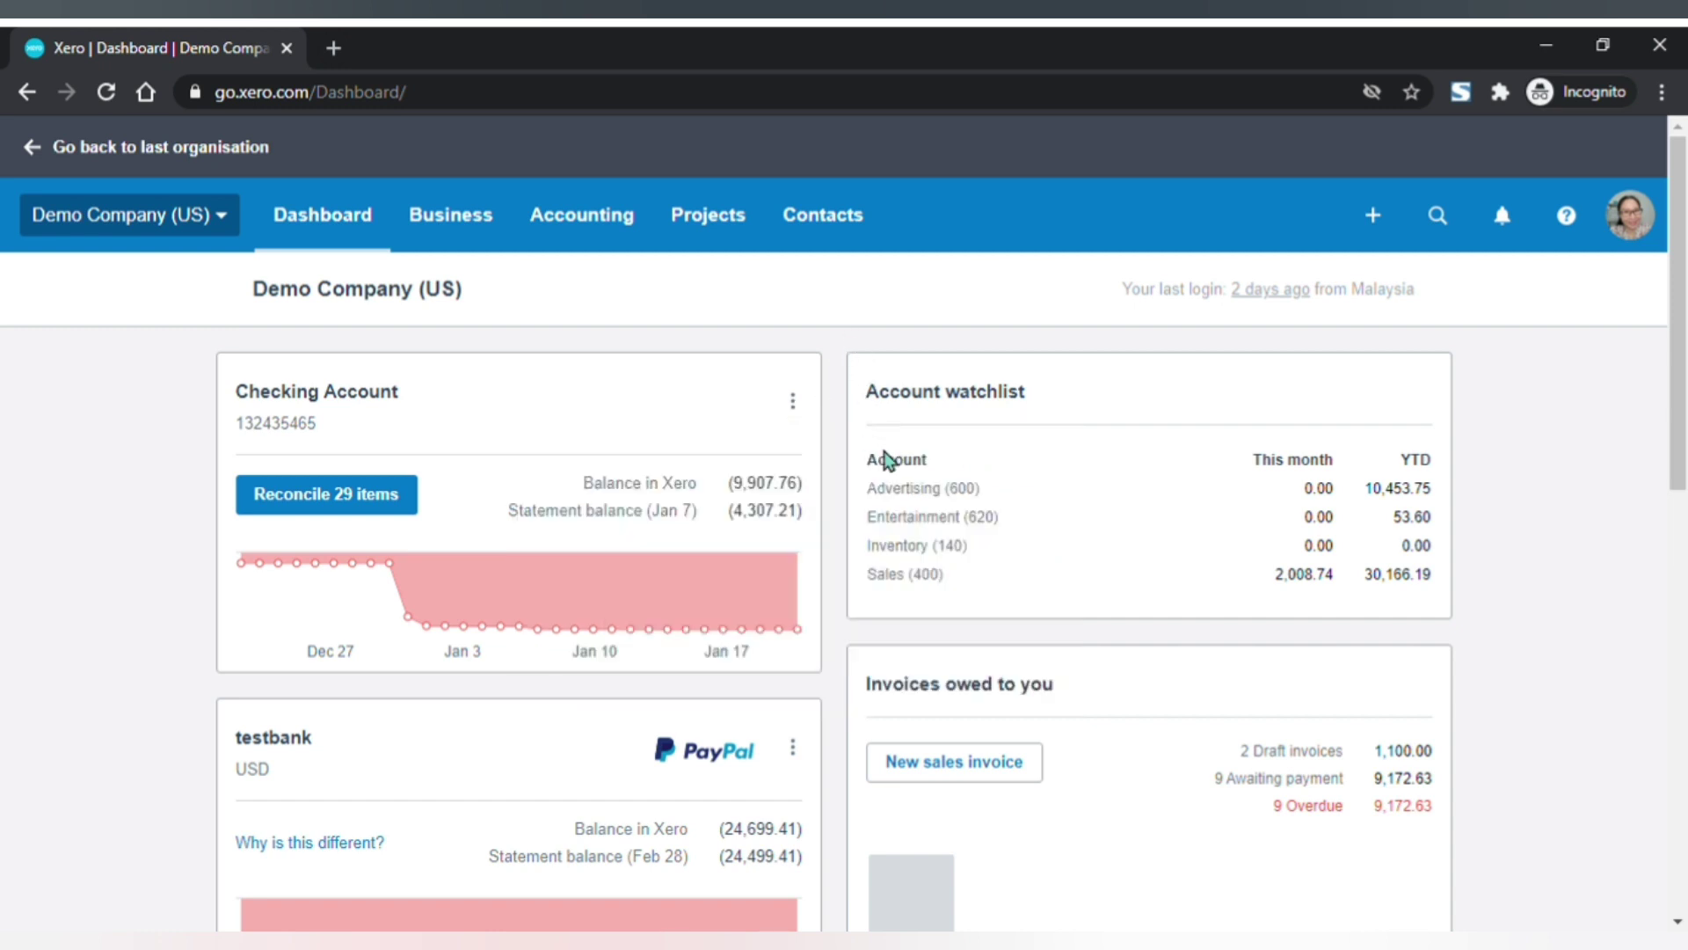
pyautogui.scroll(-2, 906, 651)
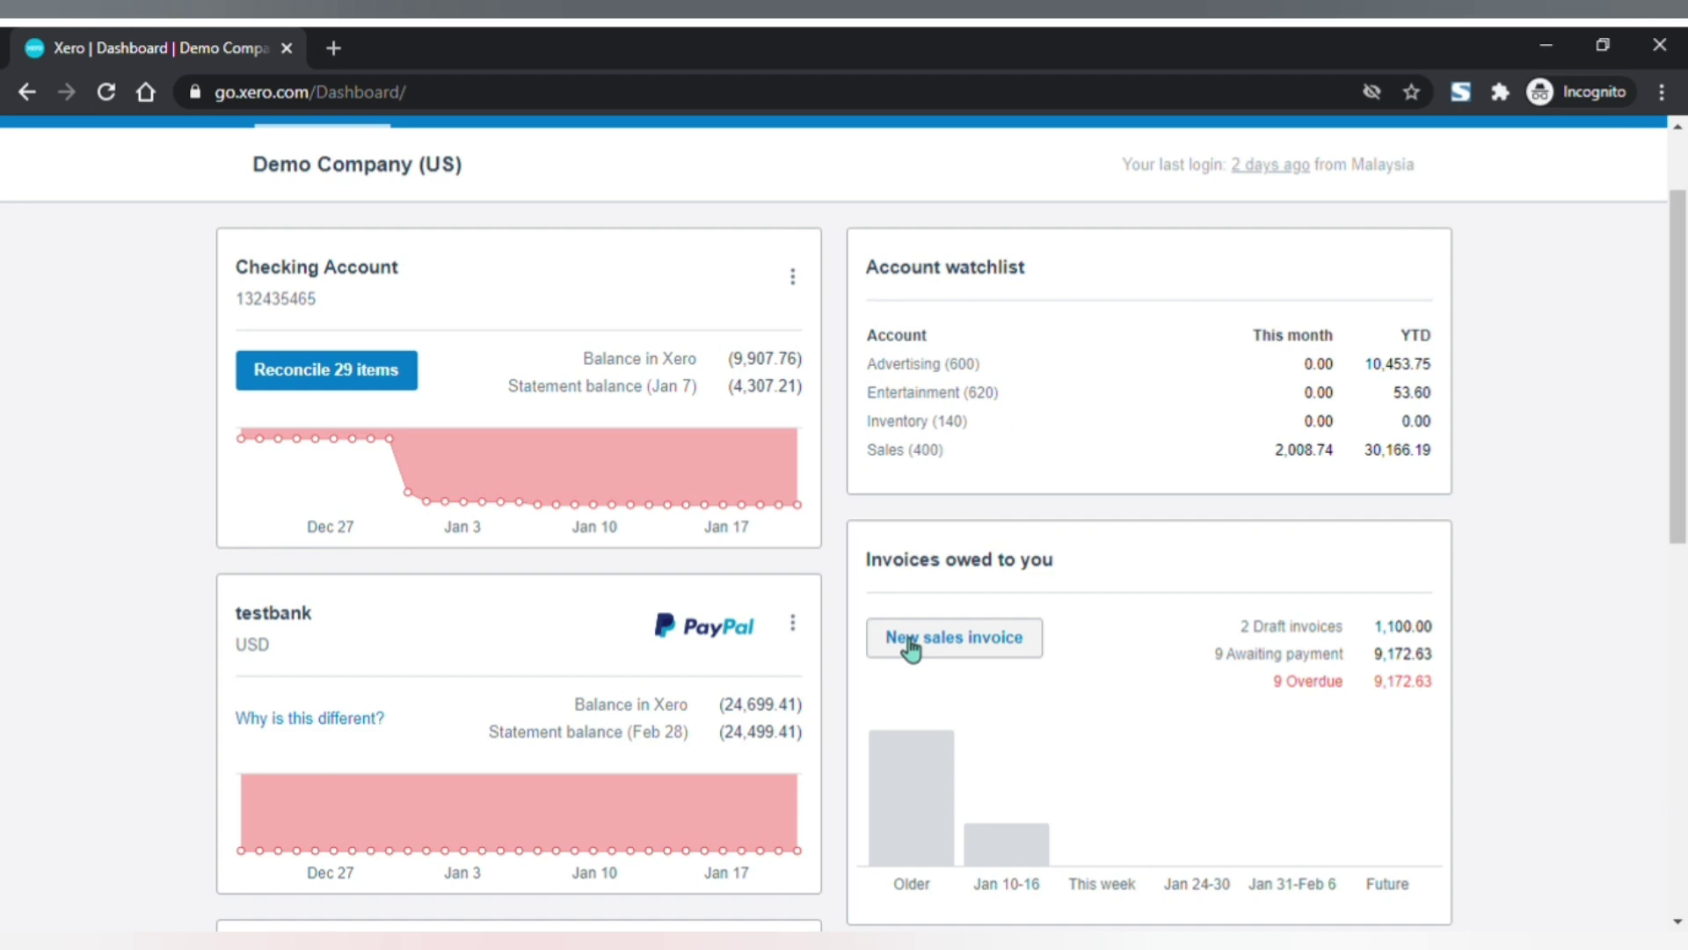
pyautogui.scroll(-5, 910, 646)
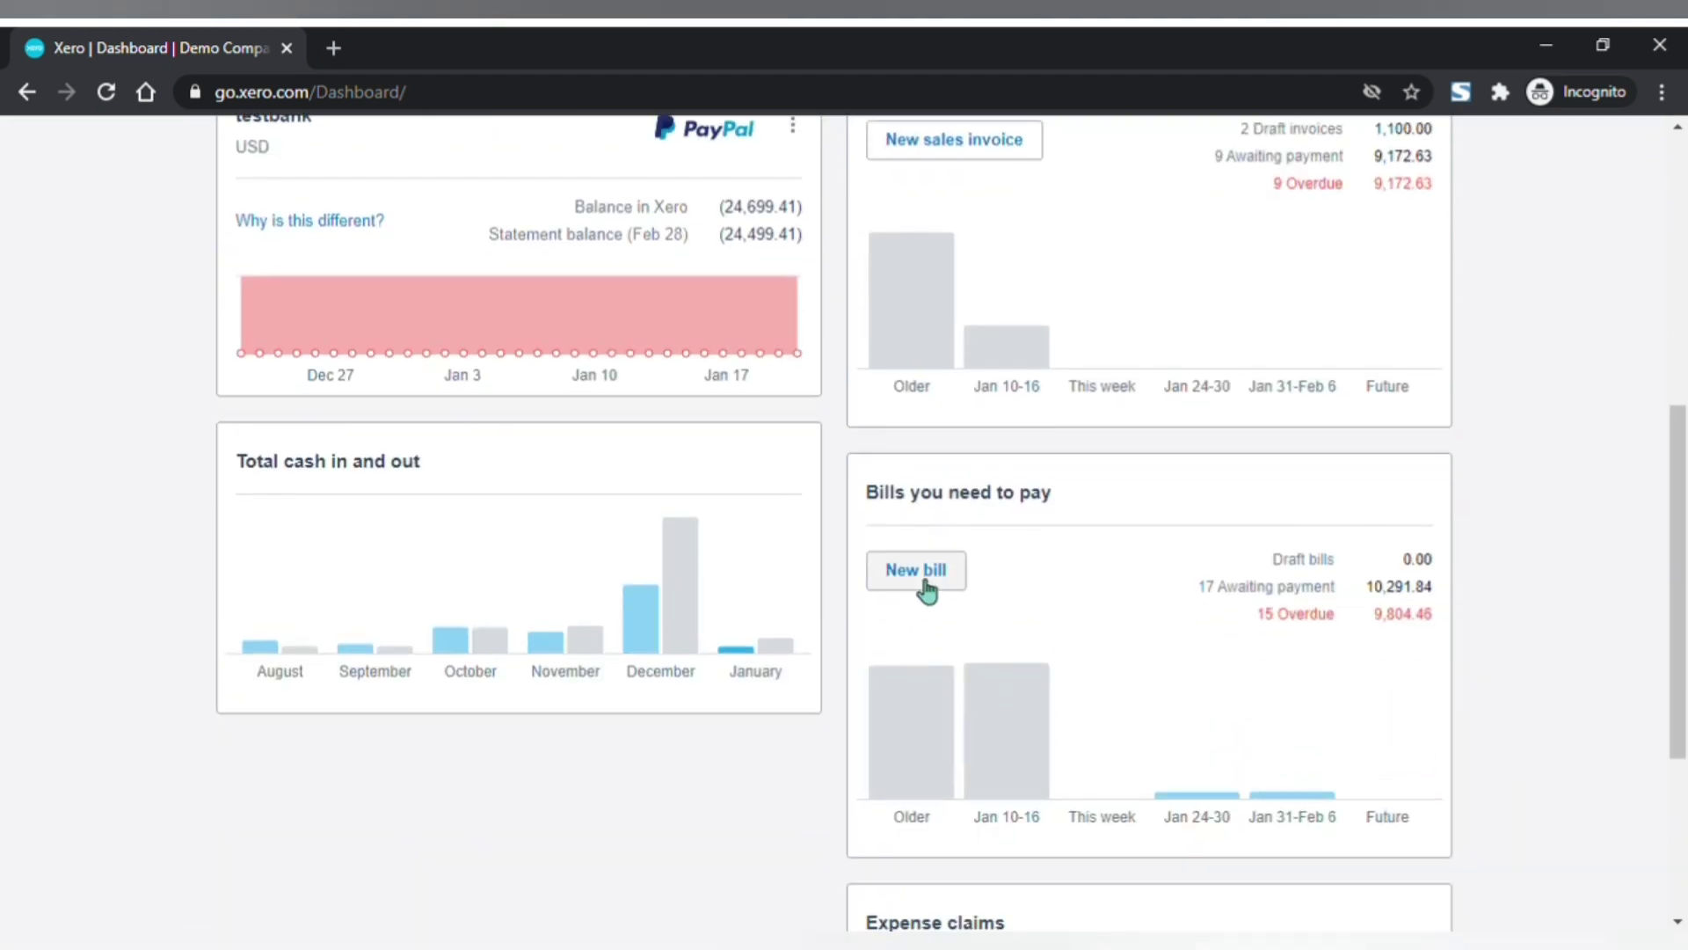
pyautogui.scroll(-2, 924, 589)
pyautogui.scroll(-2, 928, 599)
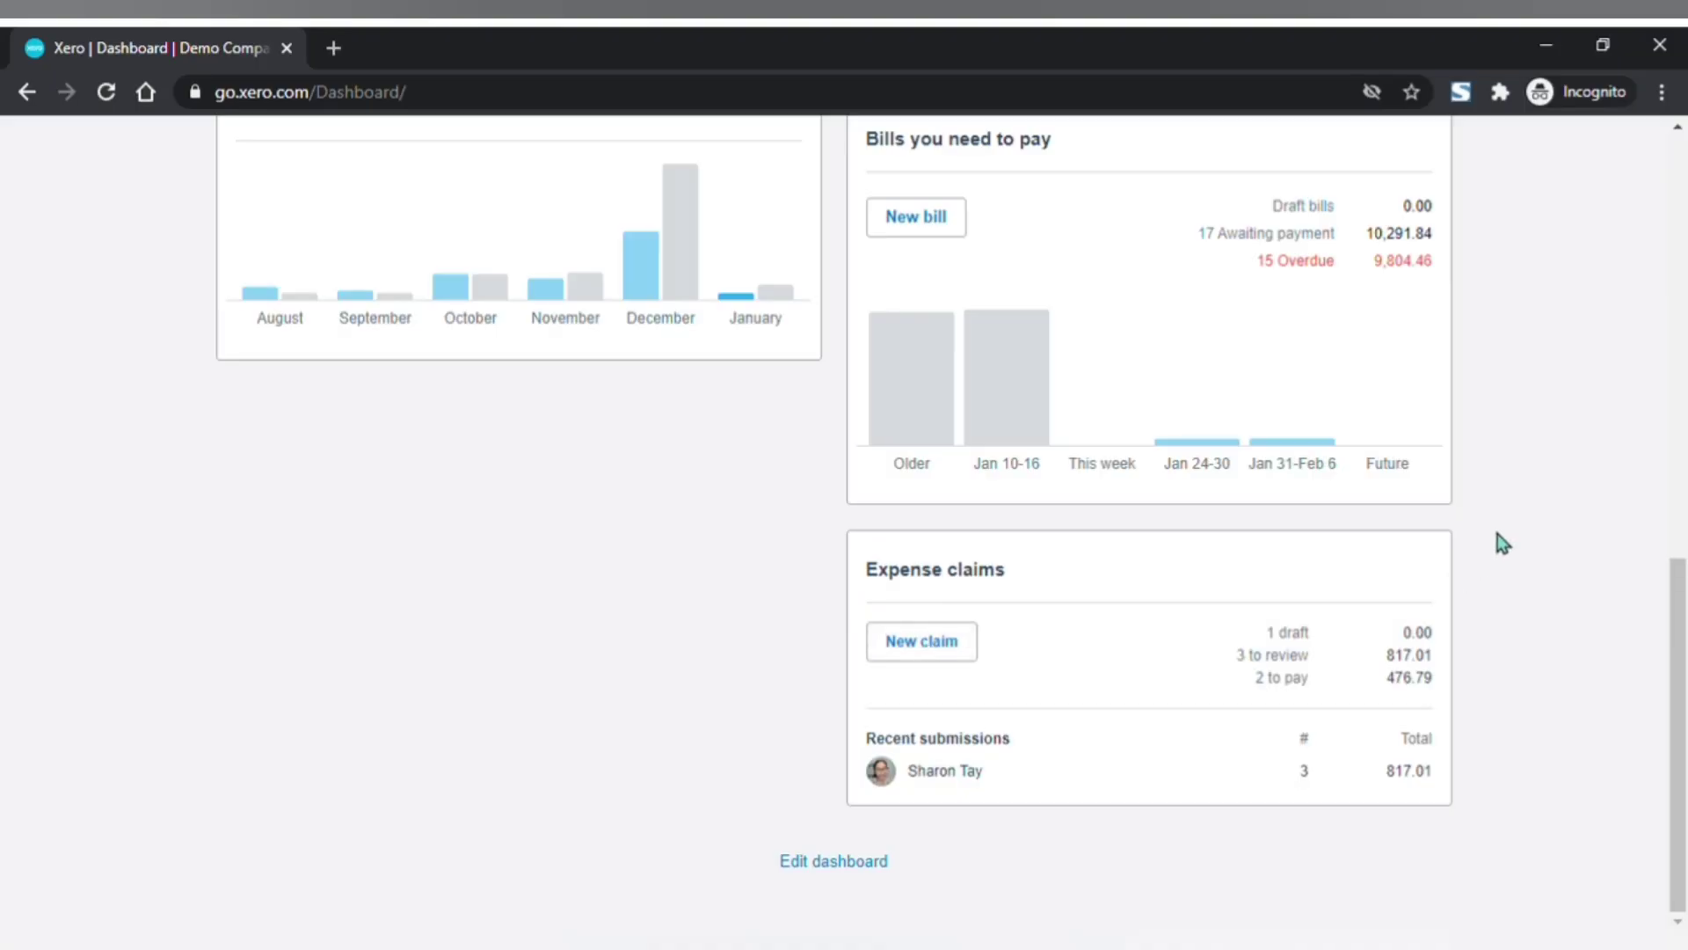
# Browse the Demo Company (US) organisation list, then show the Business menu's invoices, bills and products pages
pyautogui.scroll(7, 1496, 536)
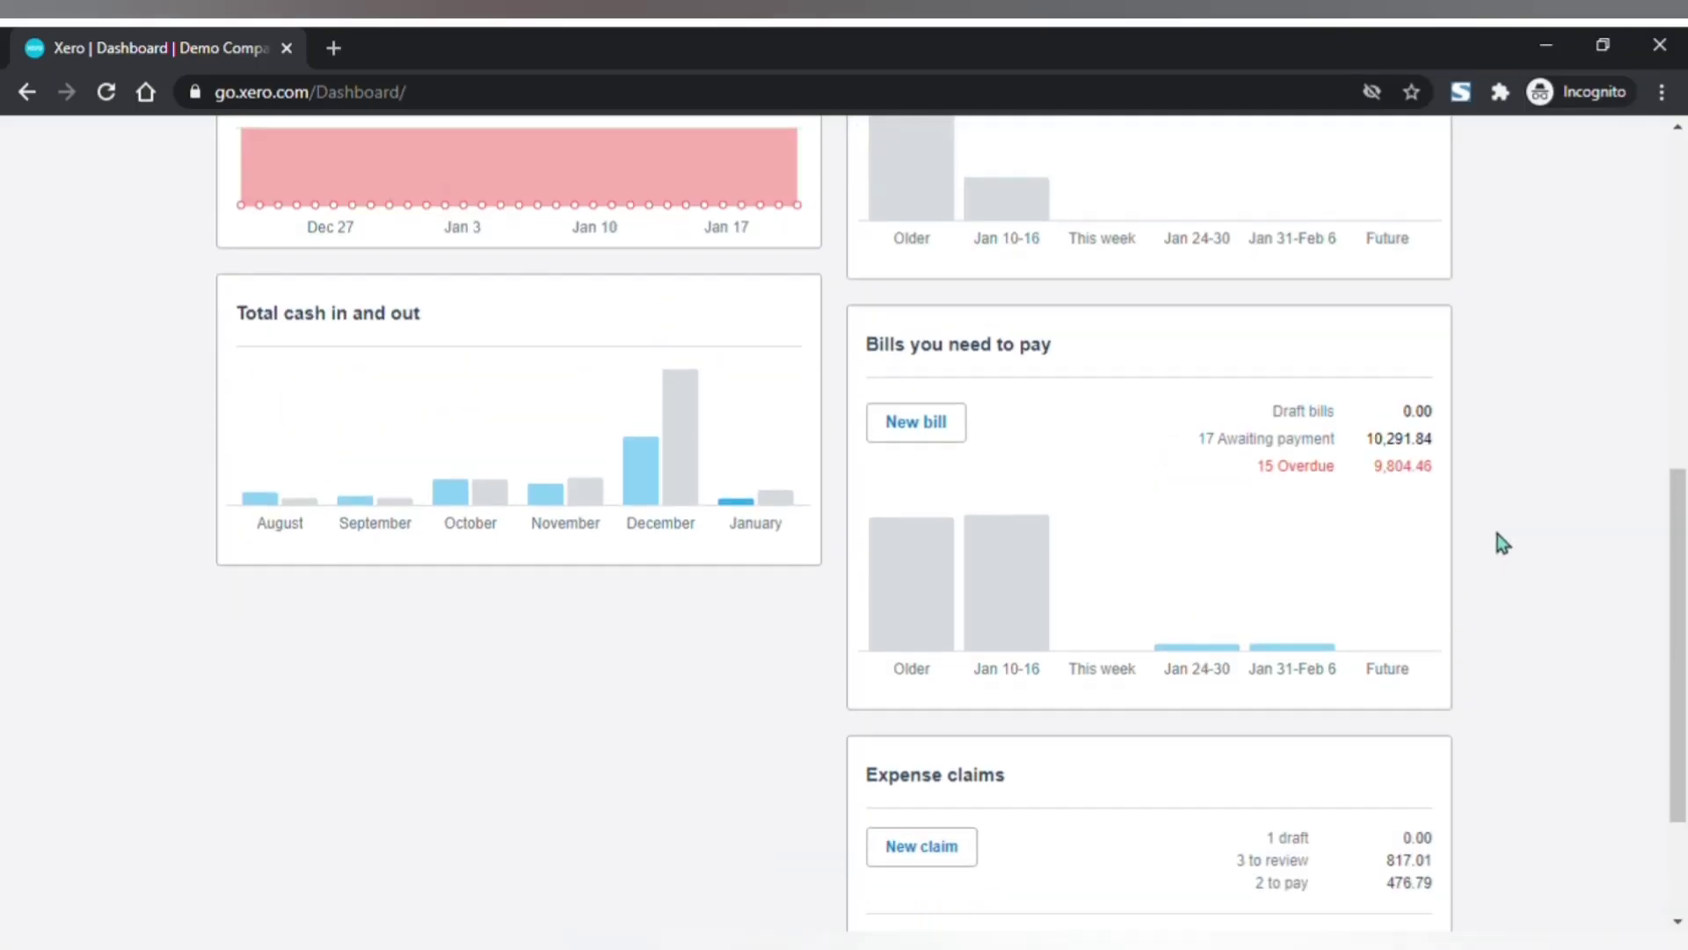
pyautogui.scroll(4, 1502, 543)
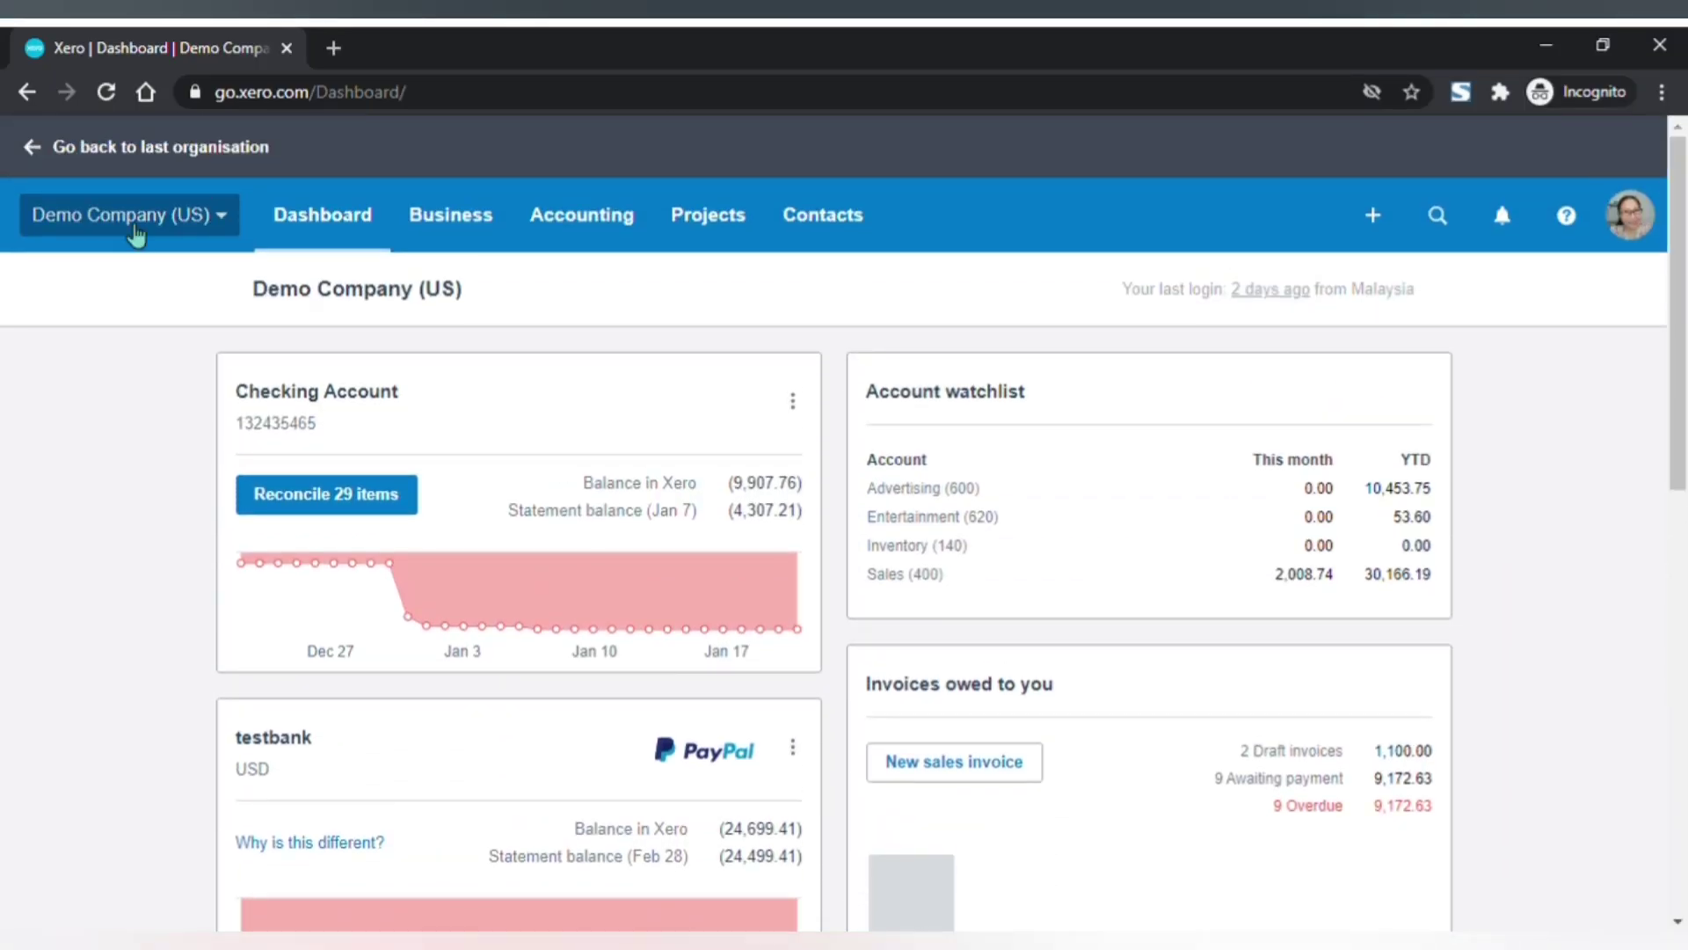
pyautogui.click(136, 234)
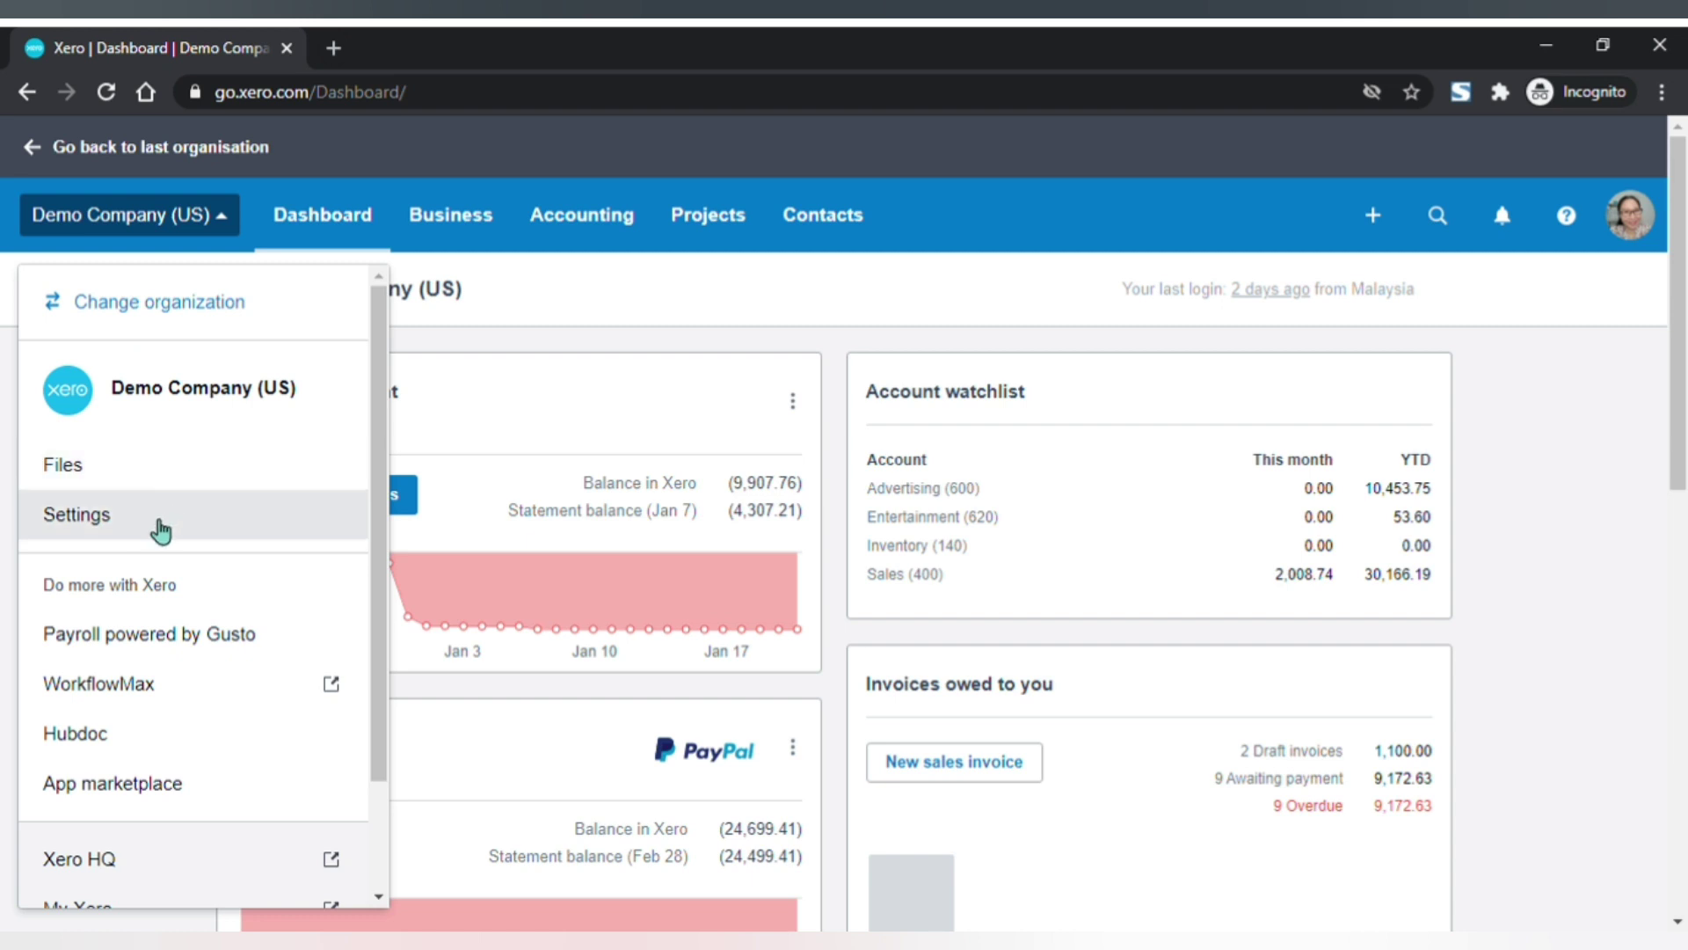
pyautogui.scroll(-2, 161, 530)
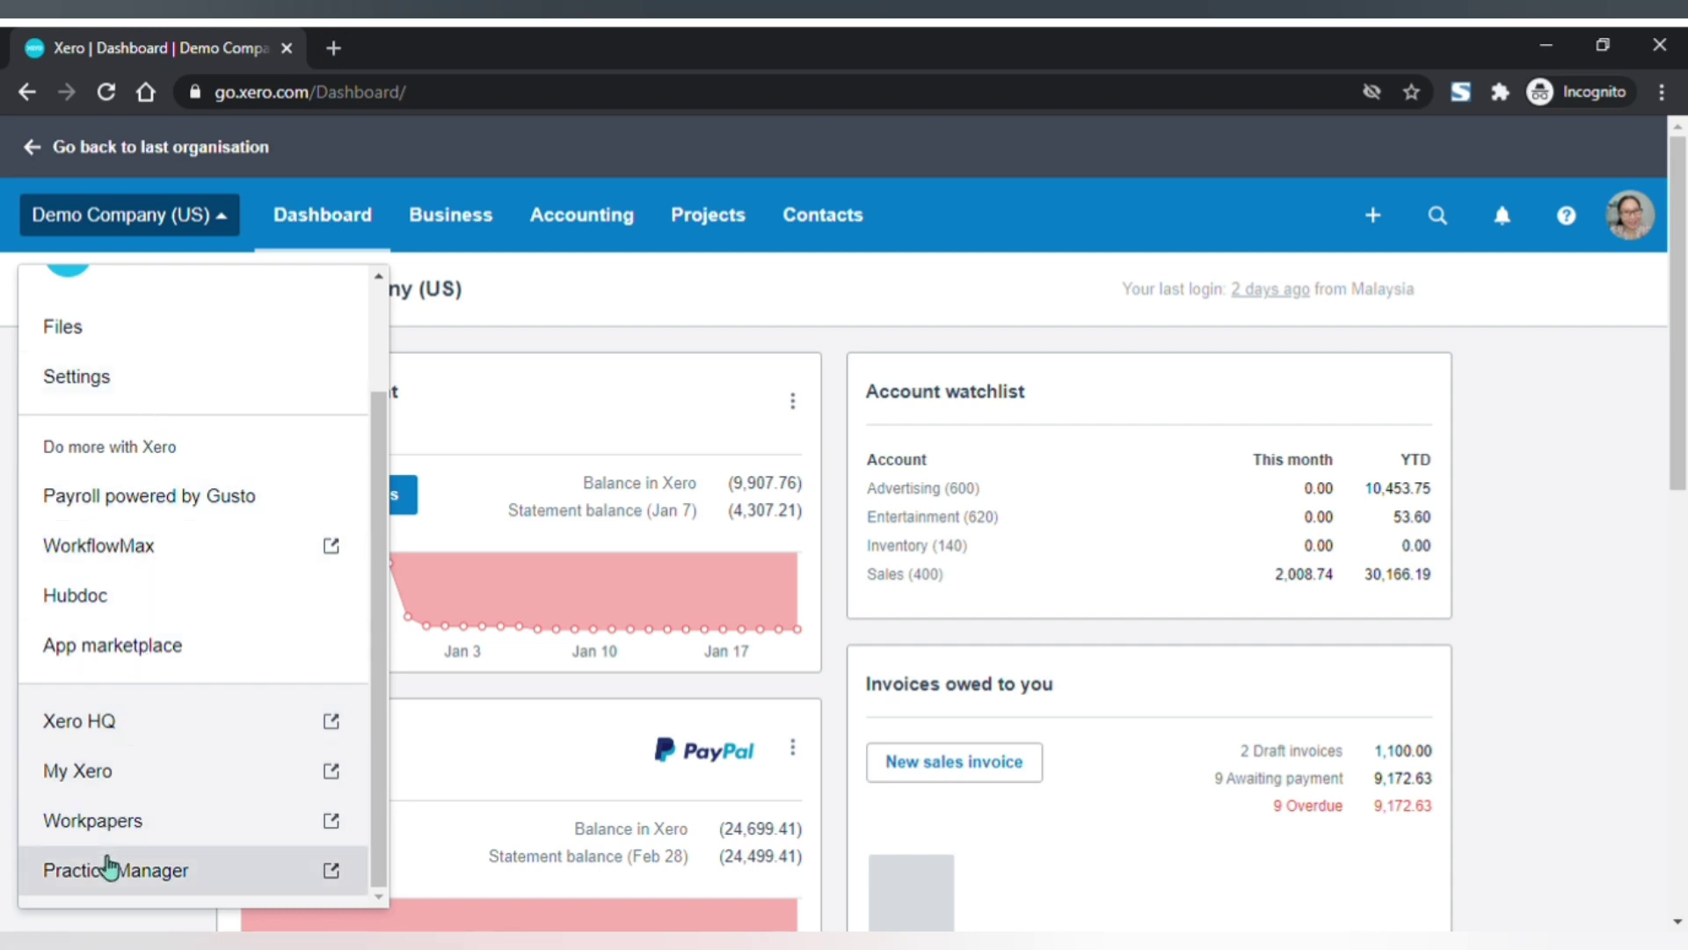
pyautogui.click(447, 226)
pyautogui.click(447, 227)
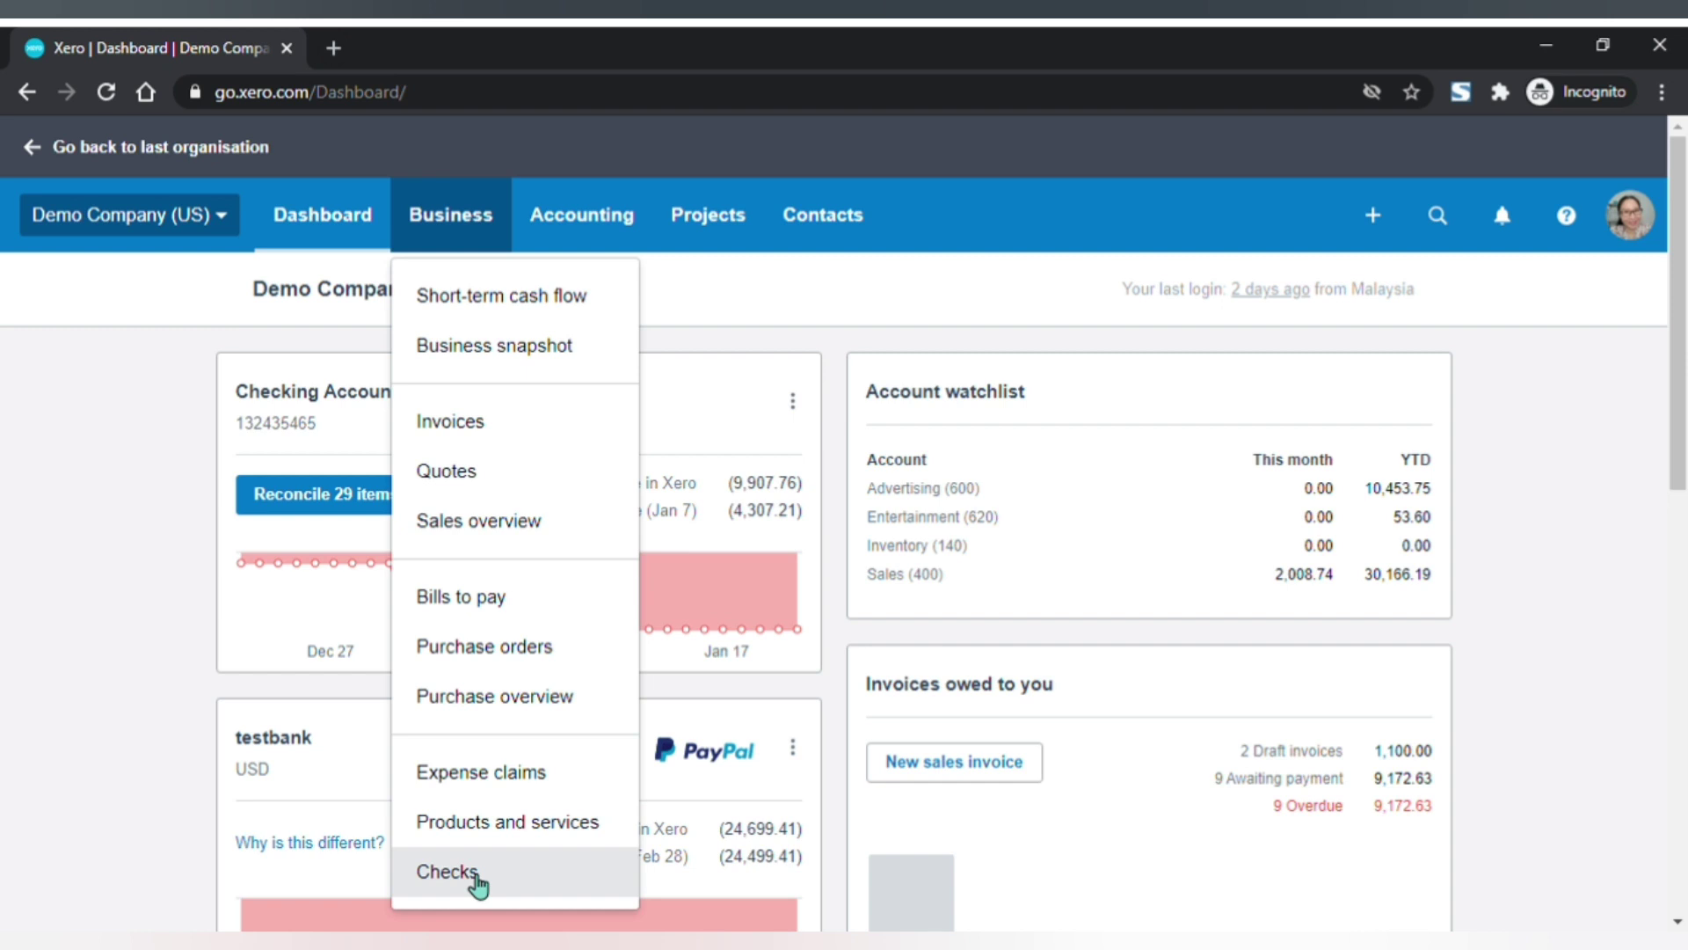
# Review the Accounting, Projects and Contacts menus in turn, ending back on the dashboard
pyautogui.click(621, 234)
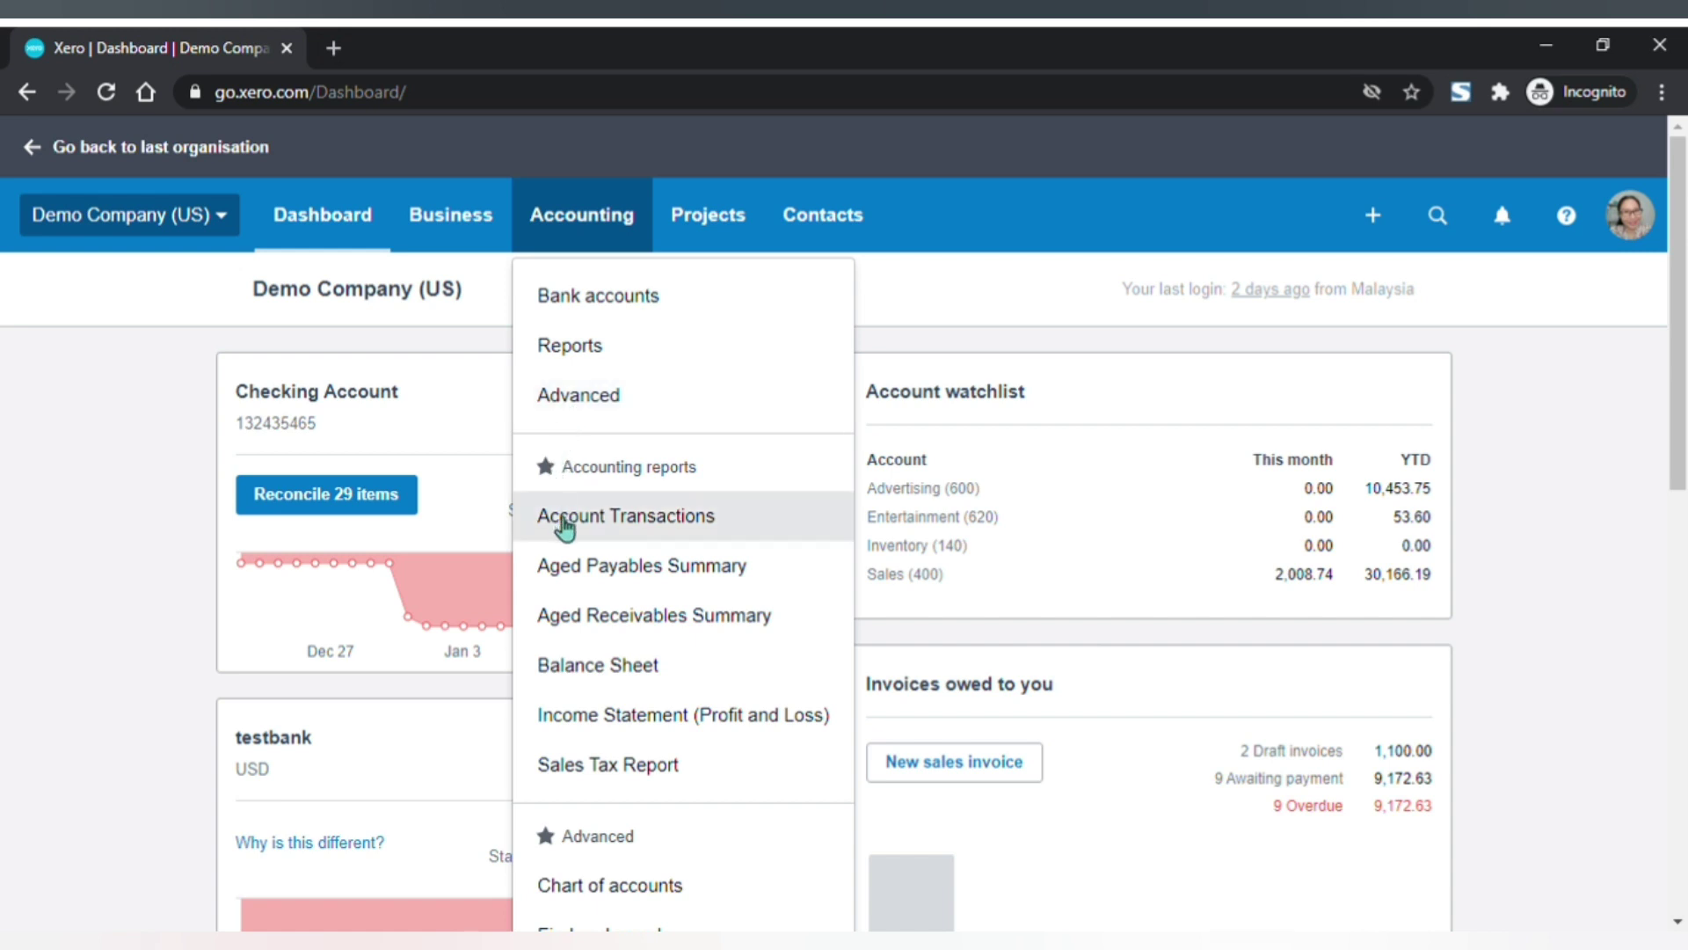
pyautogui.scroll(-3, 567, 879)
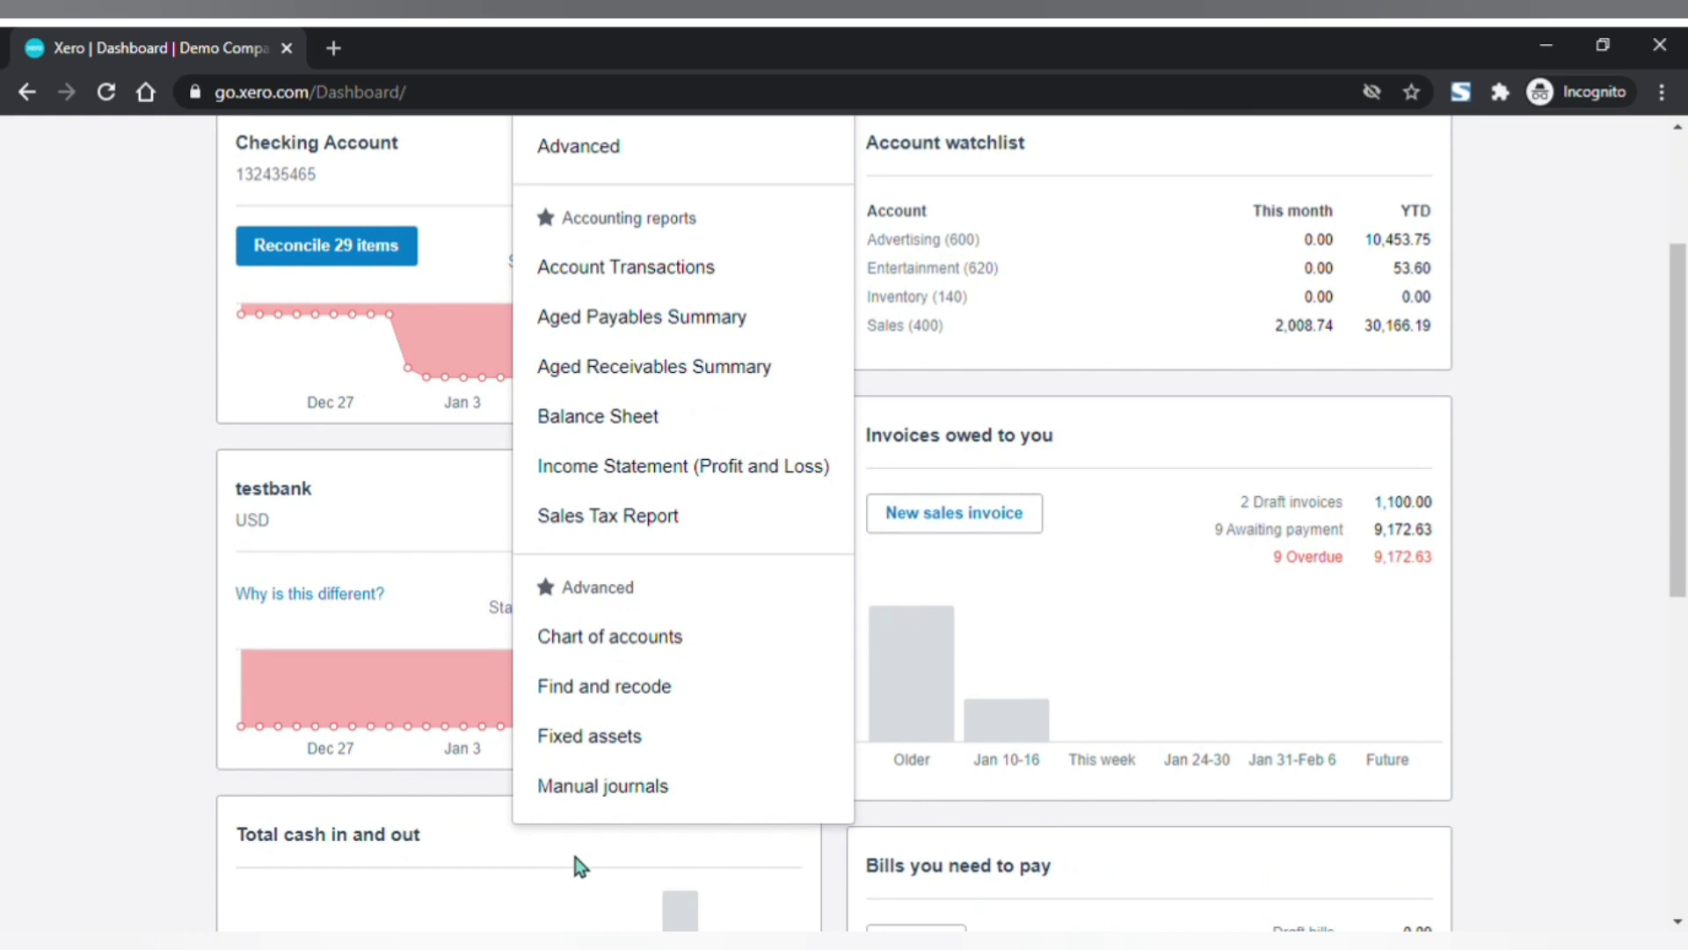
pyautogui.scroll(3, 668, 527)
pyautogui.click(747, 238)
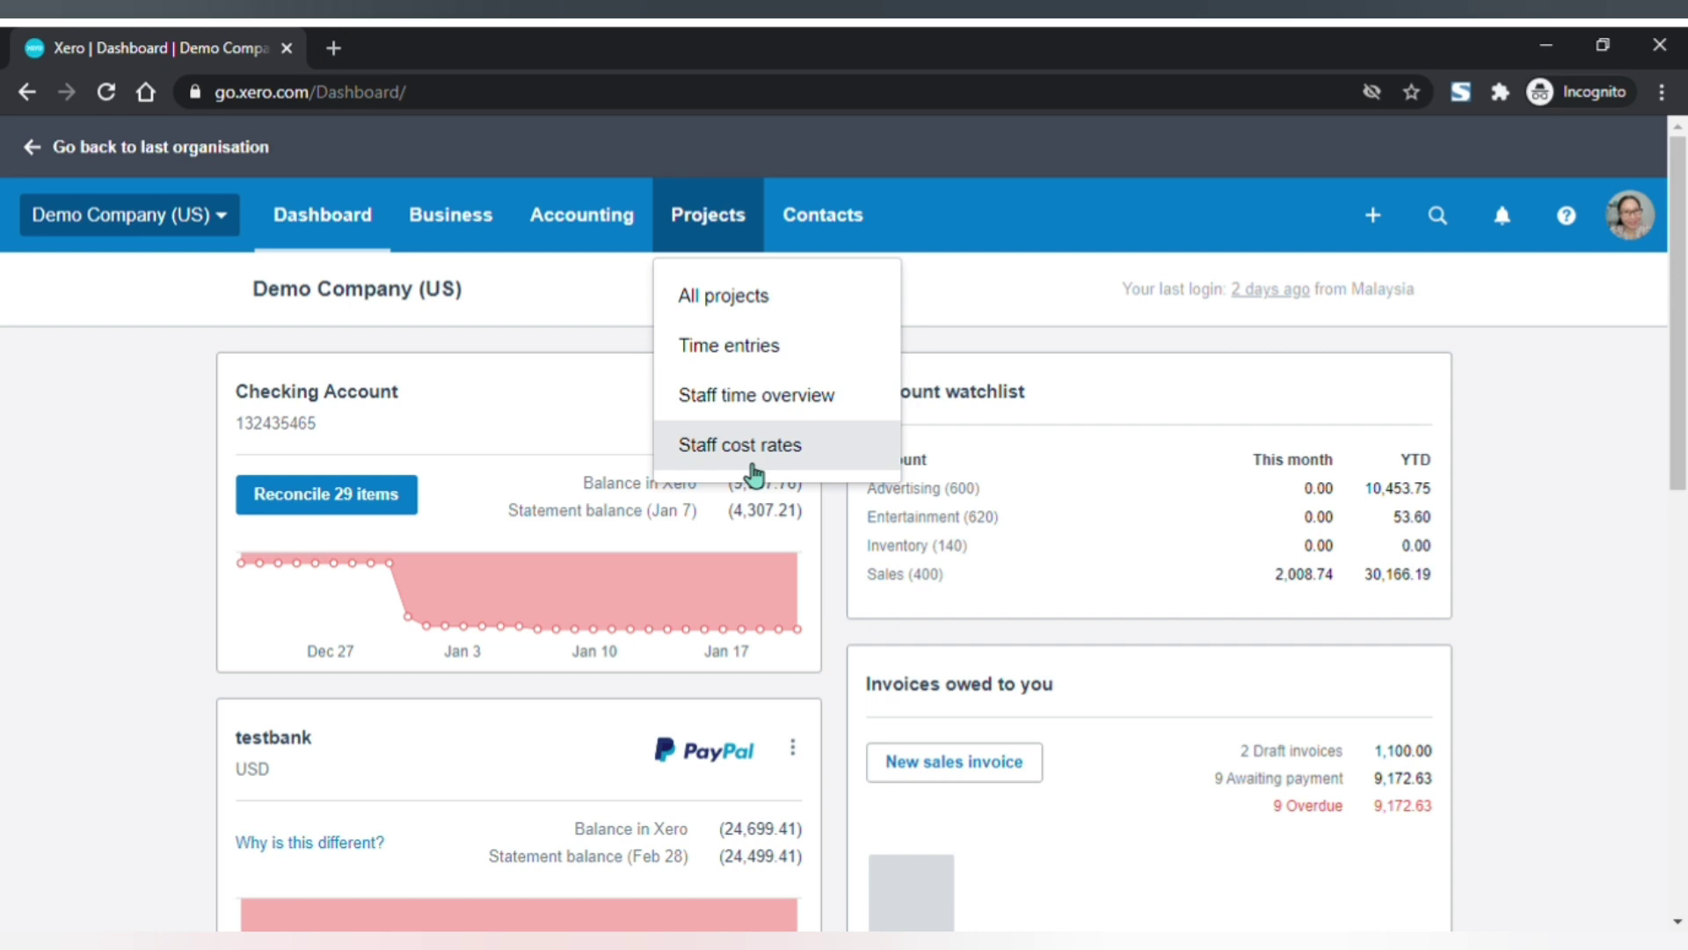
pyautogui.click(844, 218)
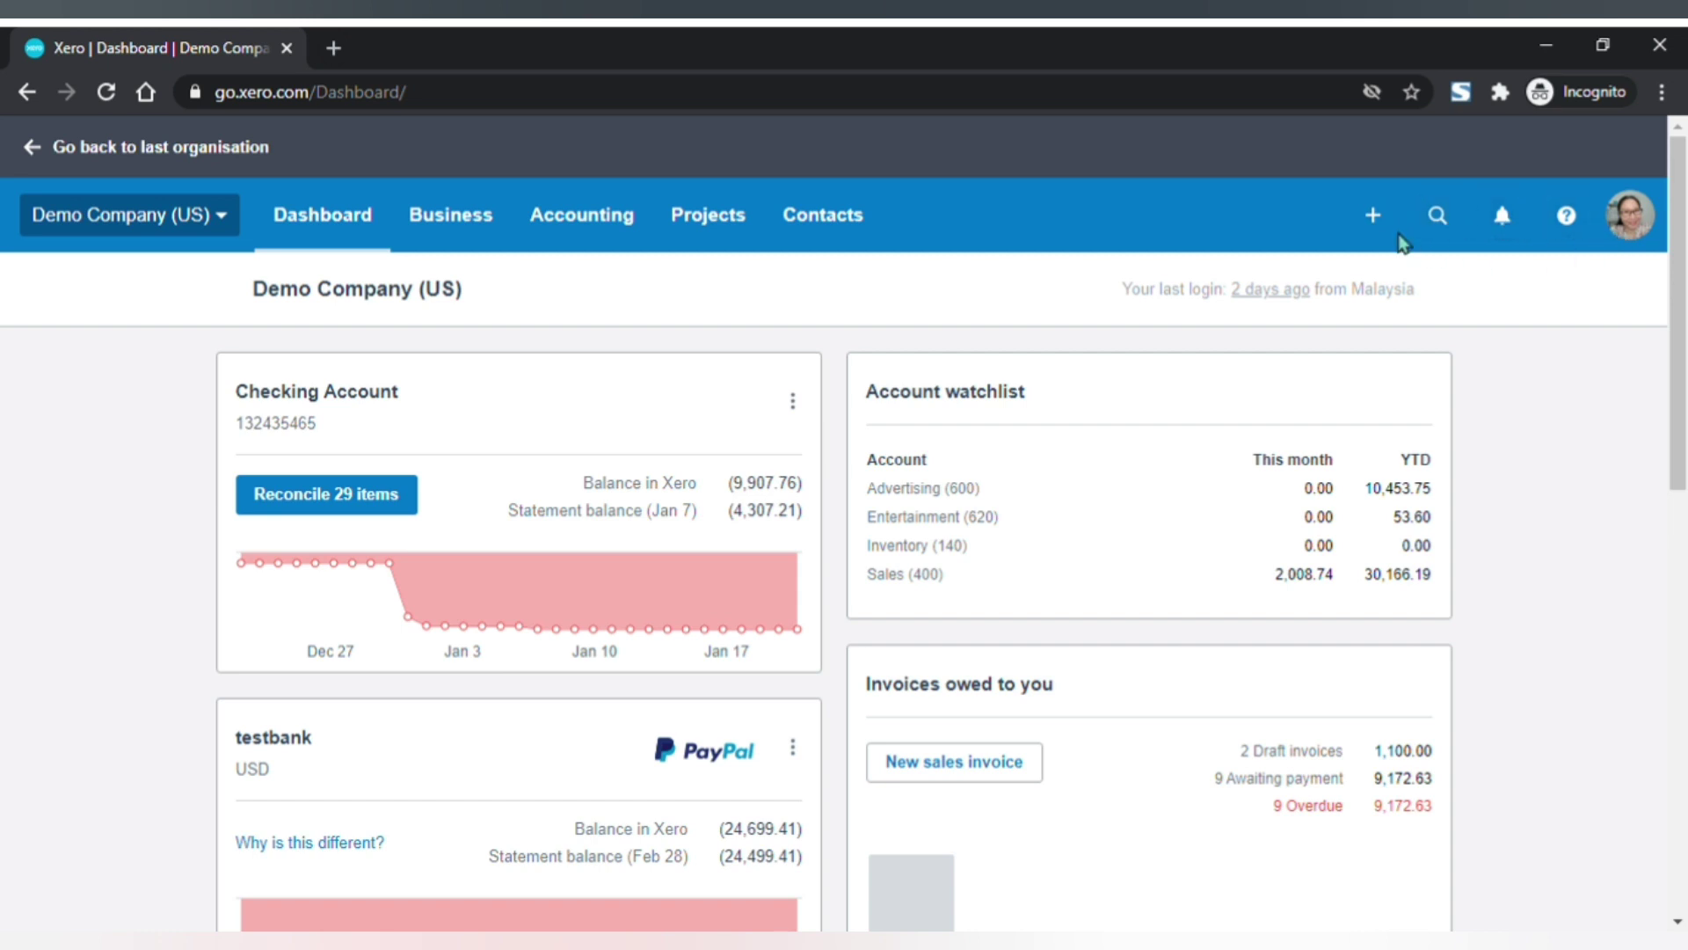
pyautogui.click(1377, 221)
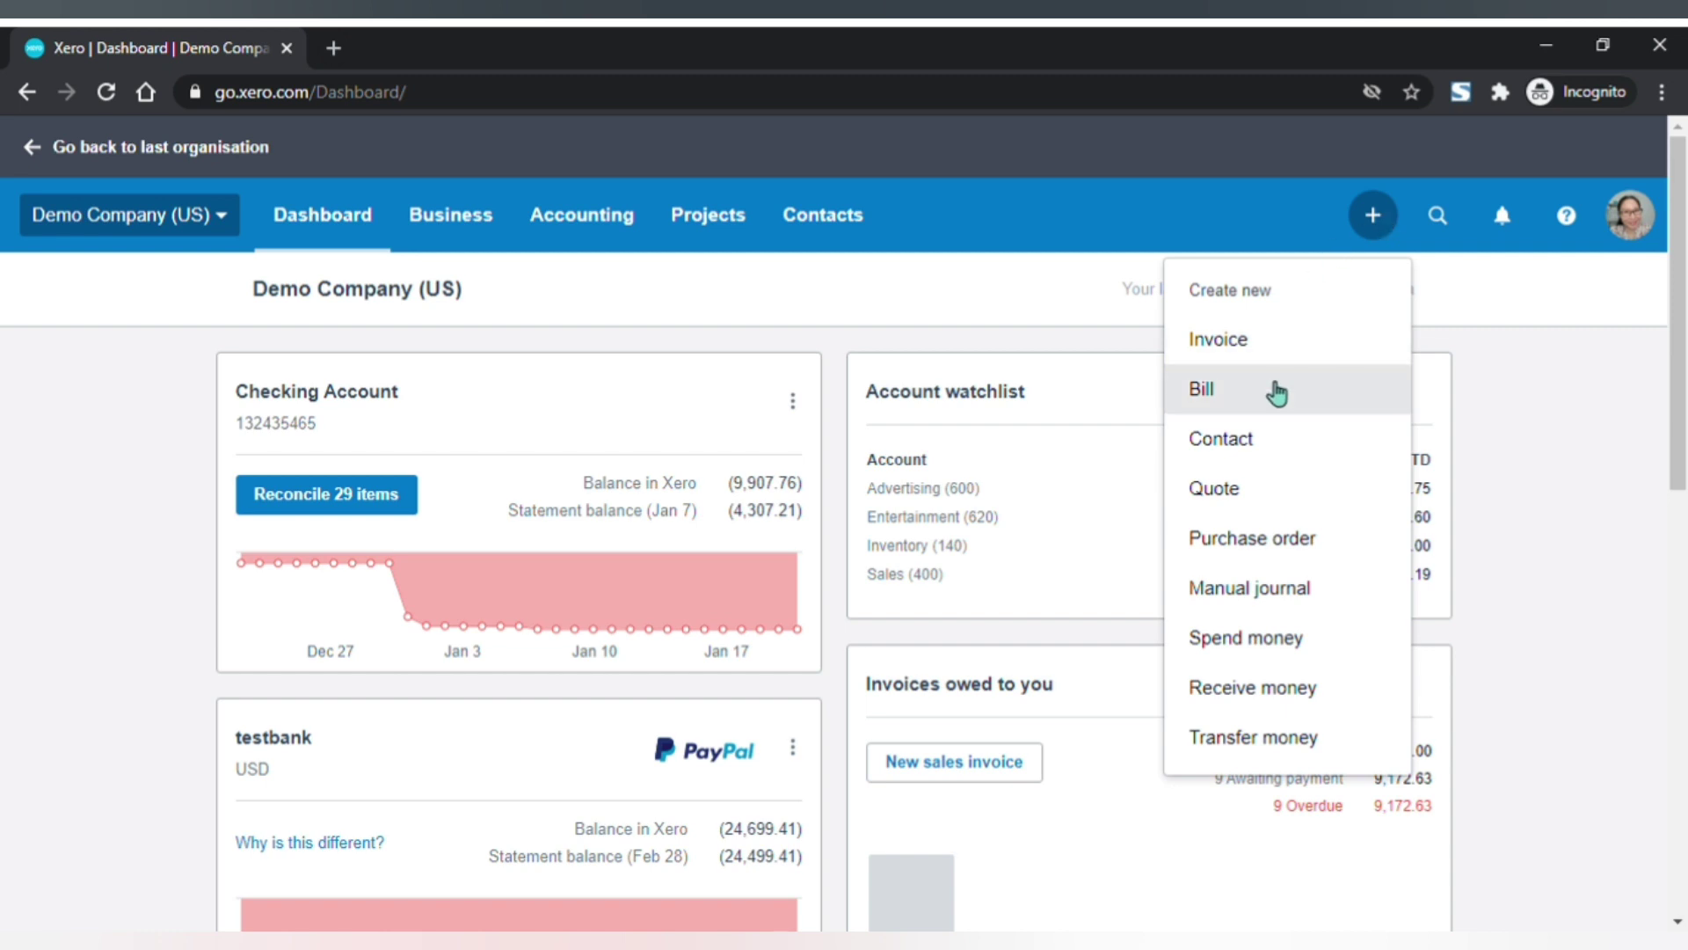
pyautogui.click(1442, 221)
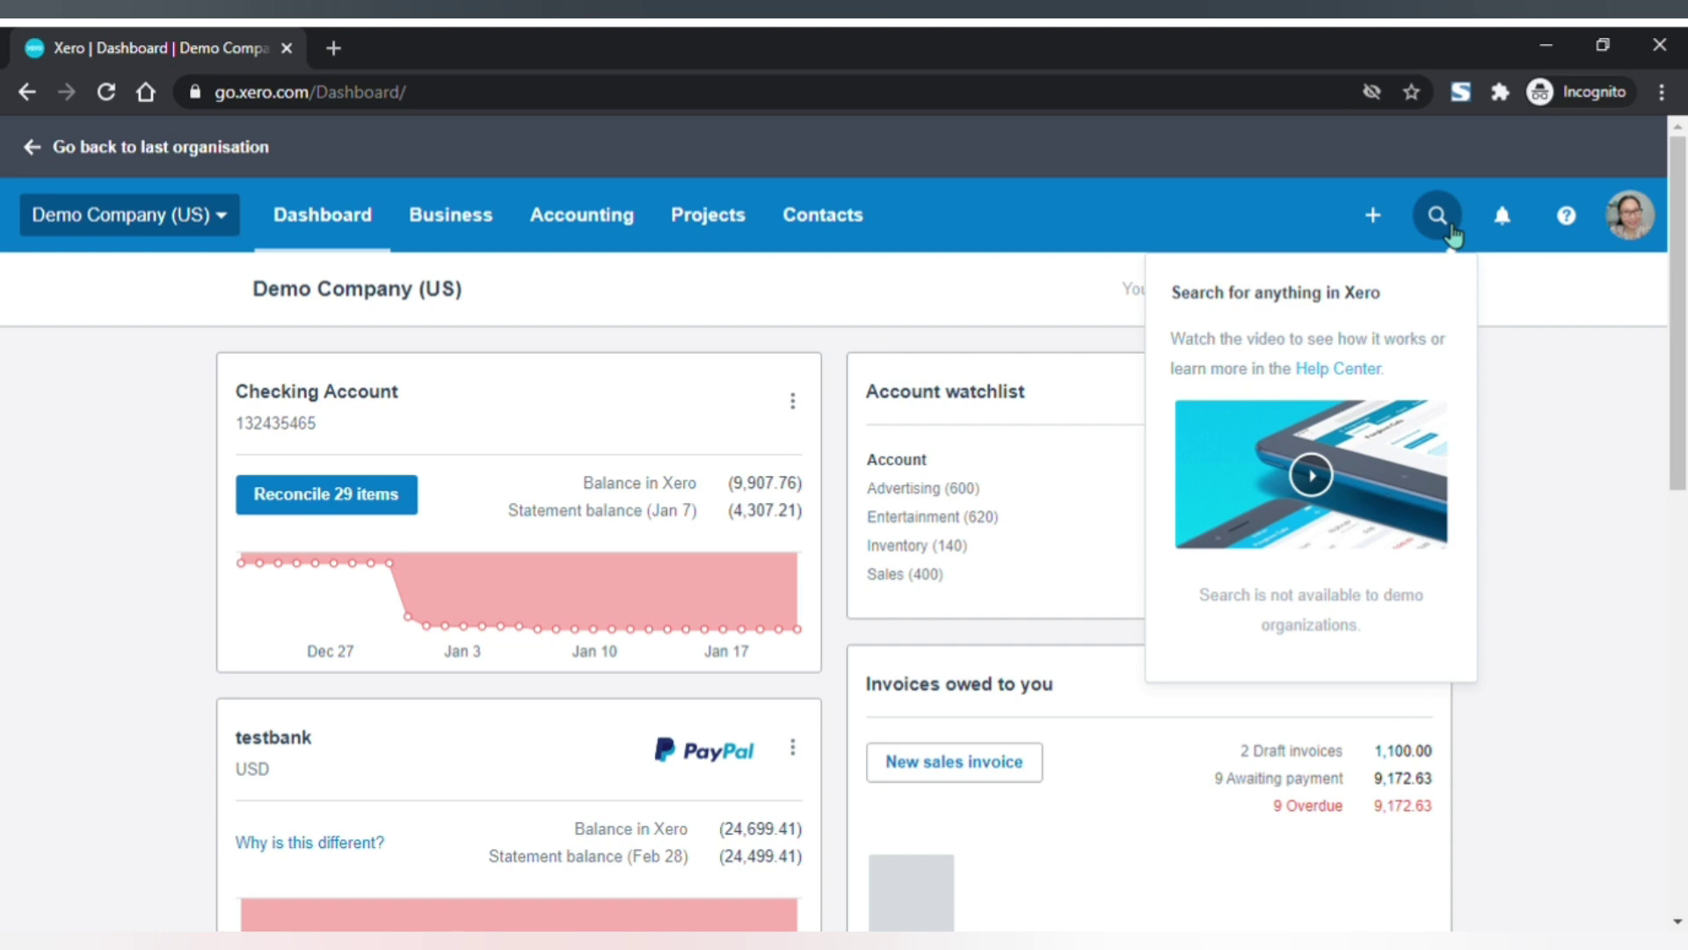
pyautogui.click(1522, 224)
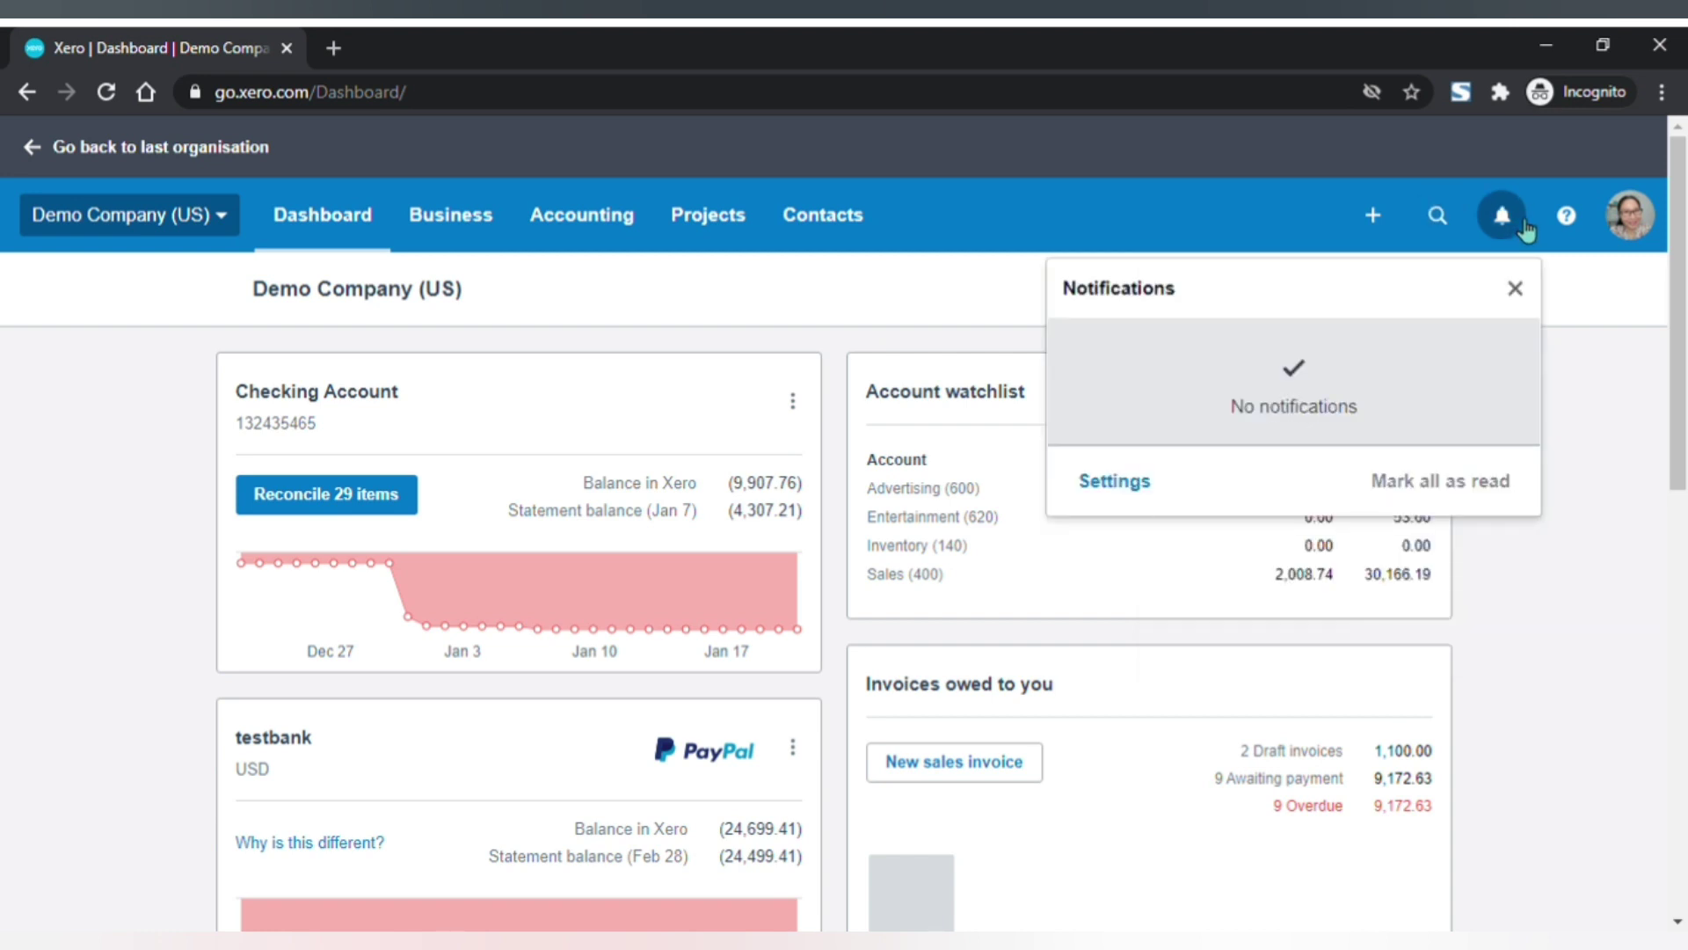
pyautogui.click(1570, 220)
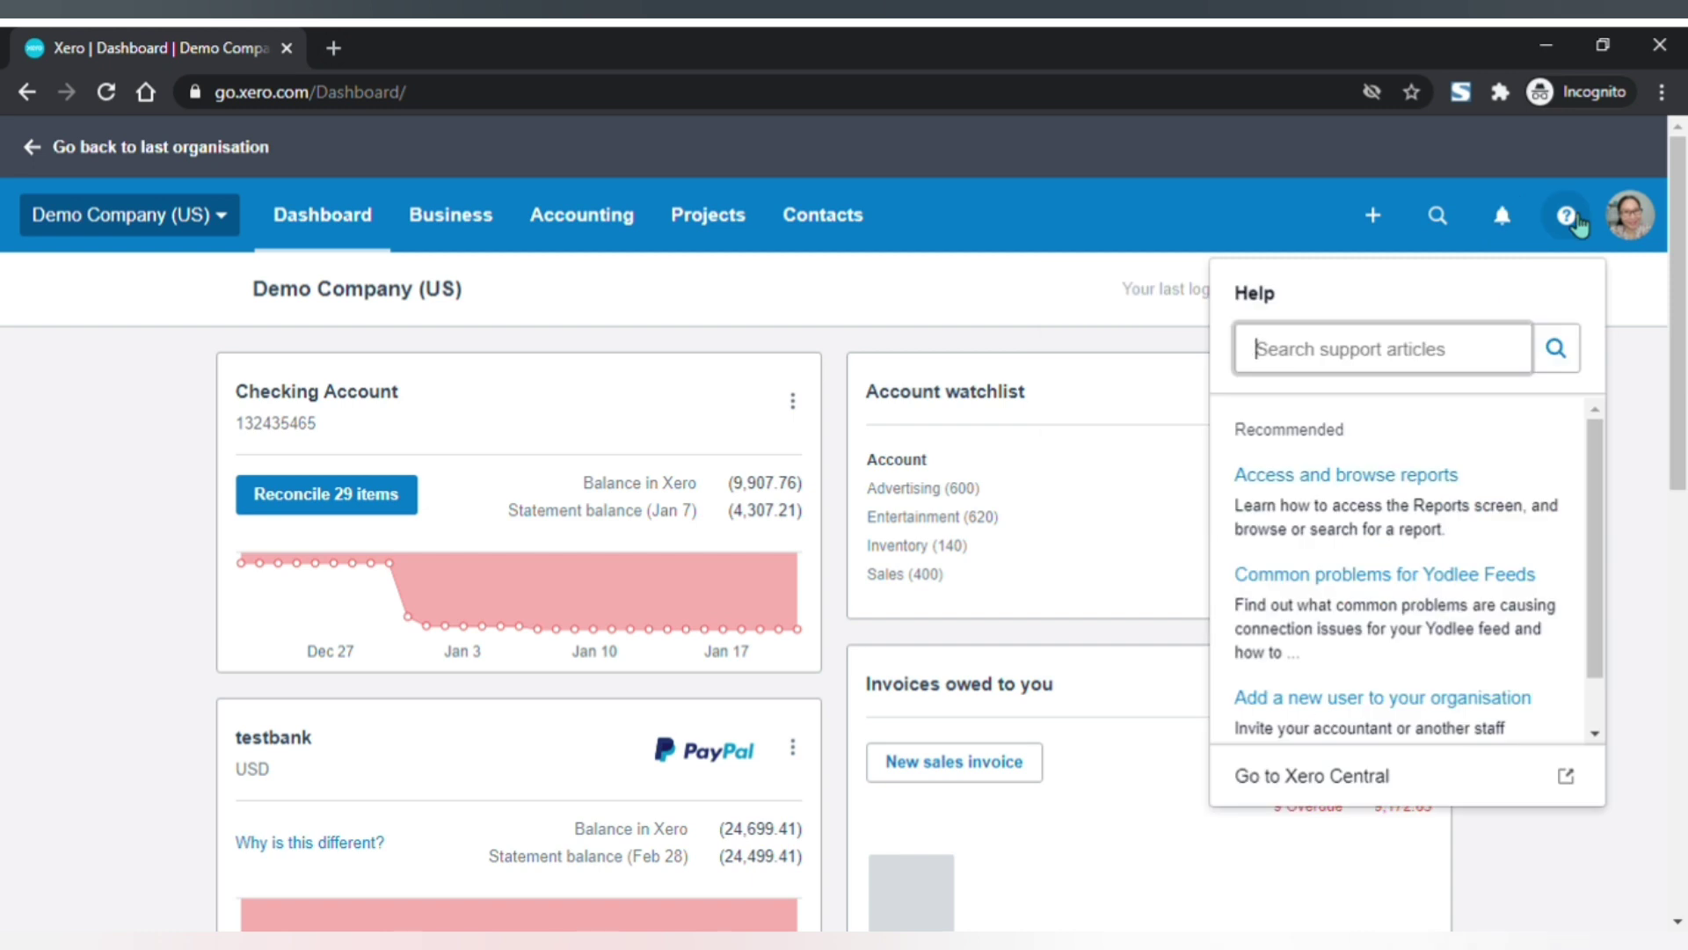
pyautogui.click(1576, 226)
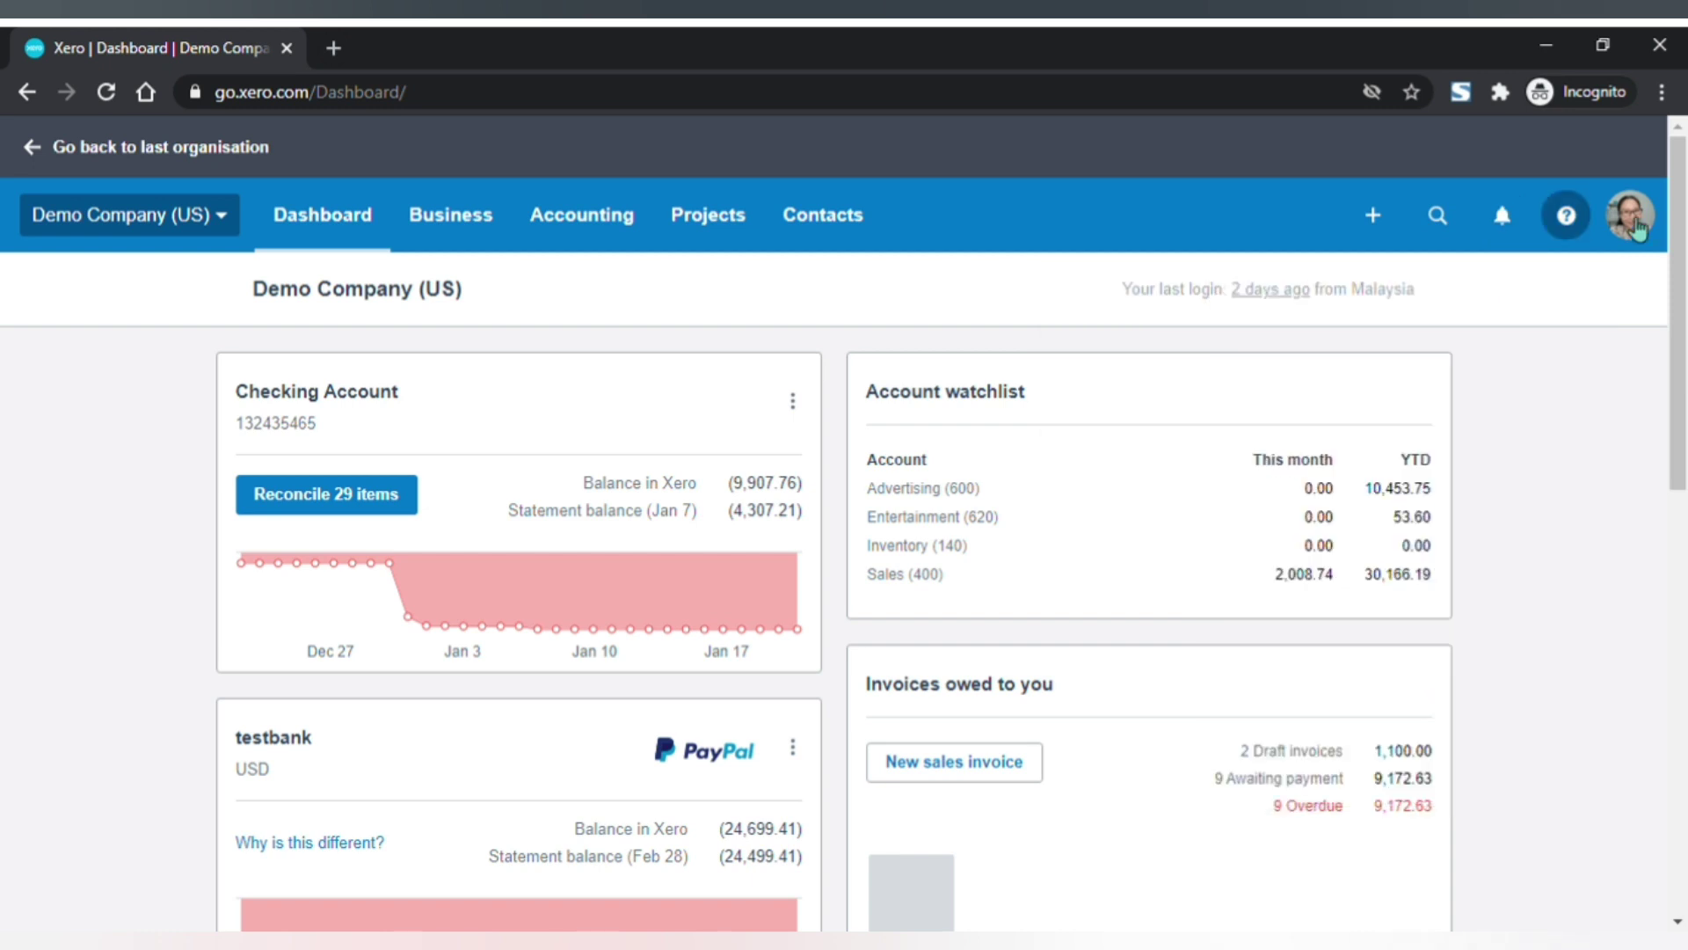
pyautogui.click(1637, 228)
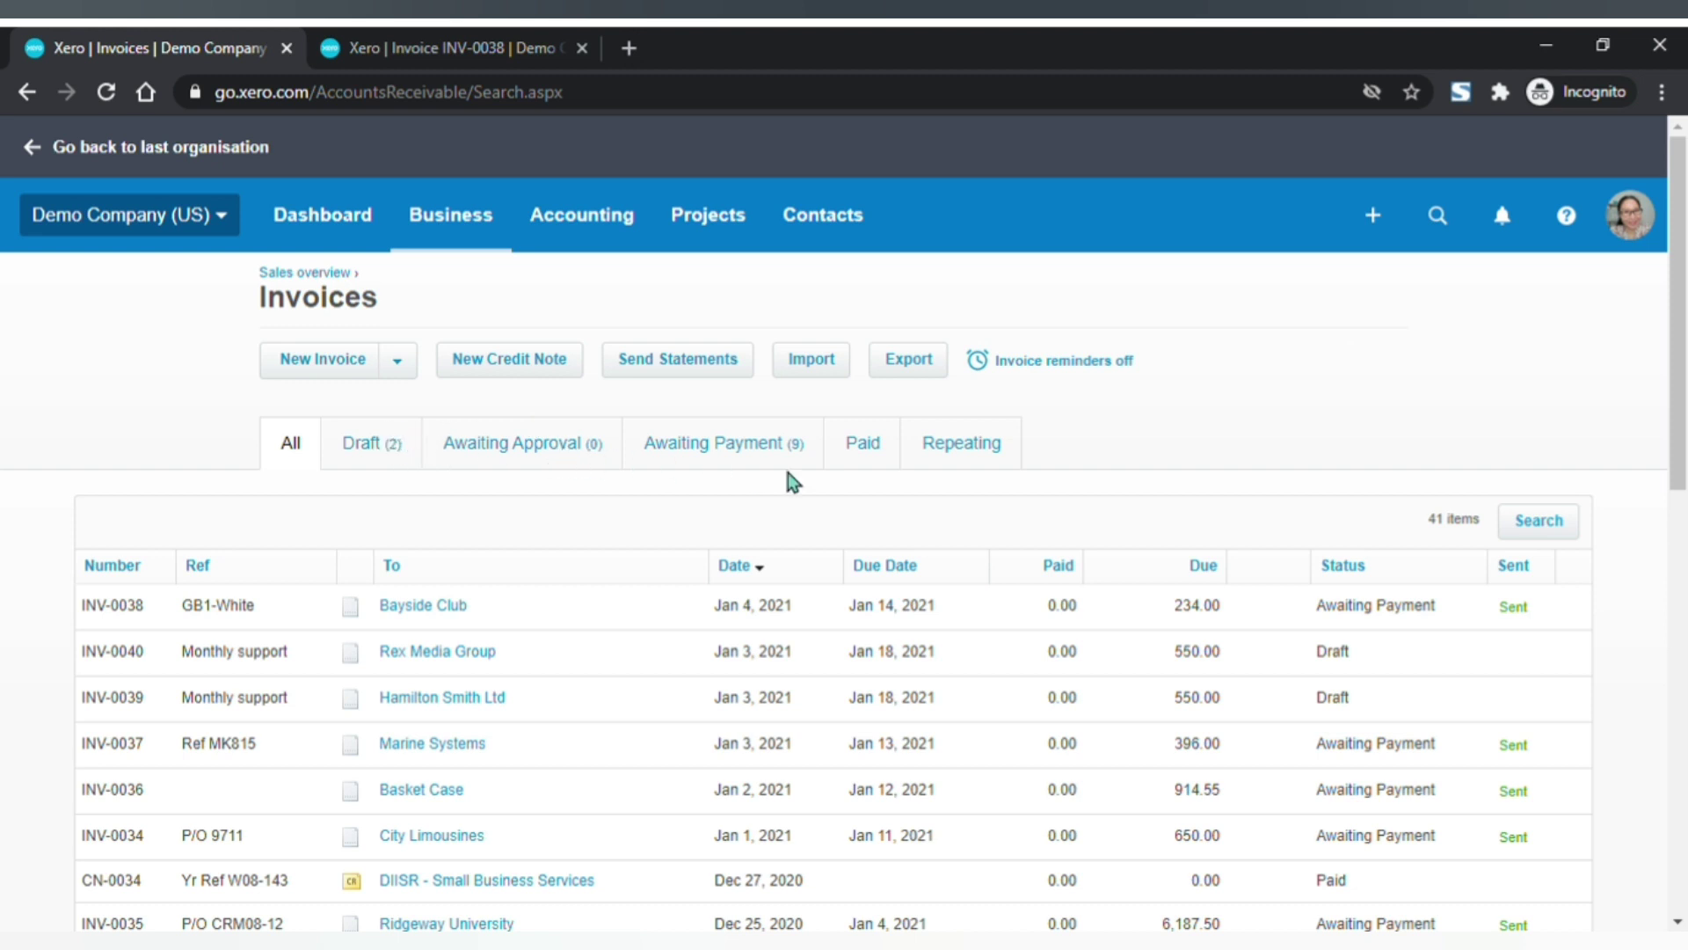
# Switch to invoice INV-0038 and point out its number and Awaiting Payment status
pyautogui.click(1534, 526)
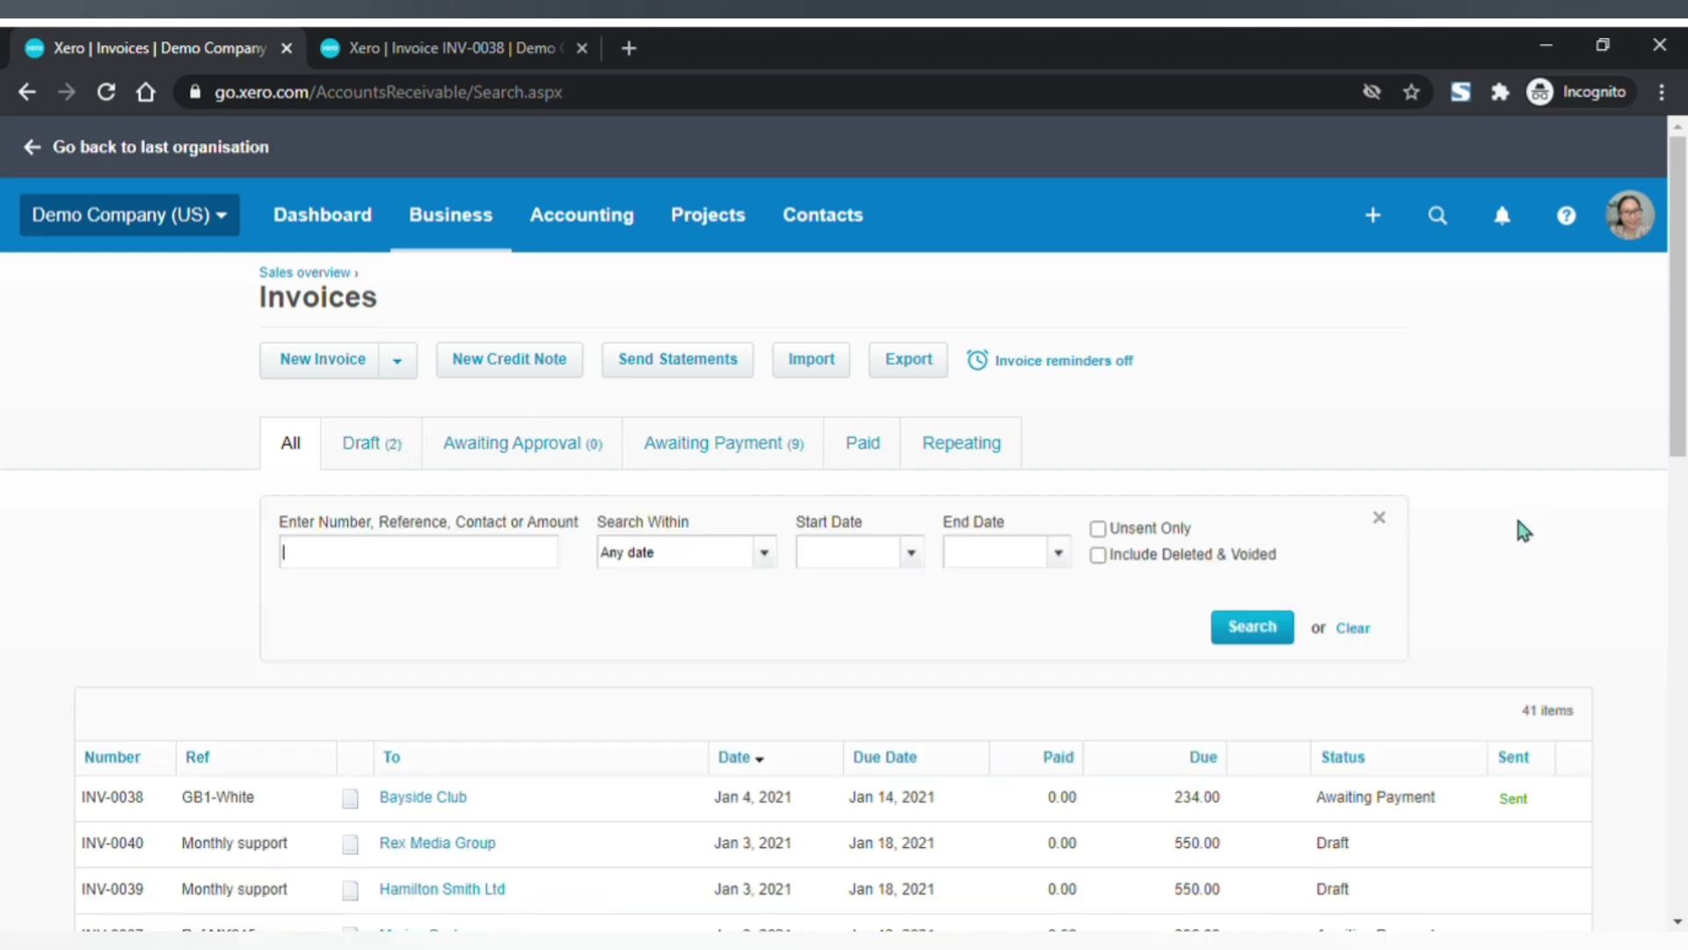
pyautogui.click(1524, 532)
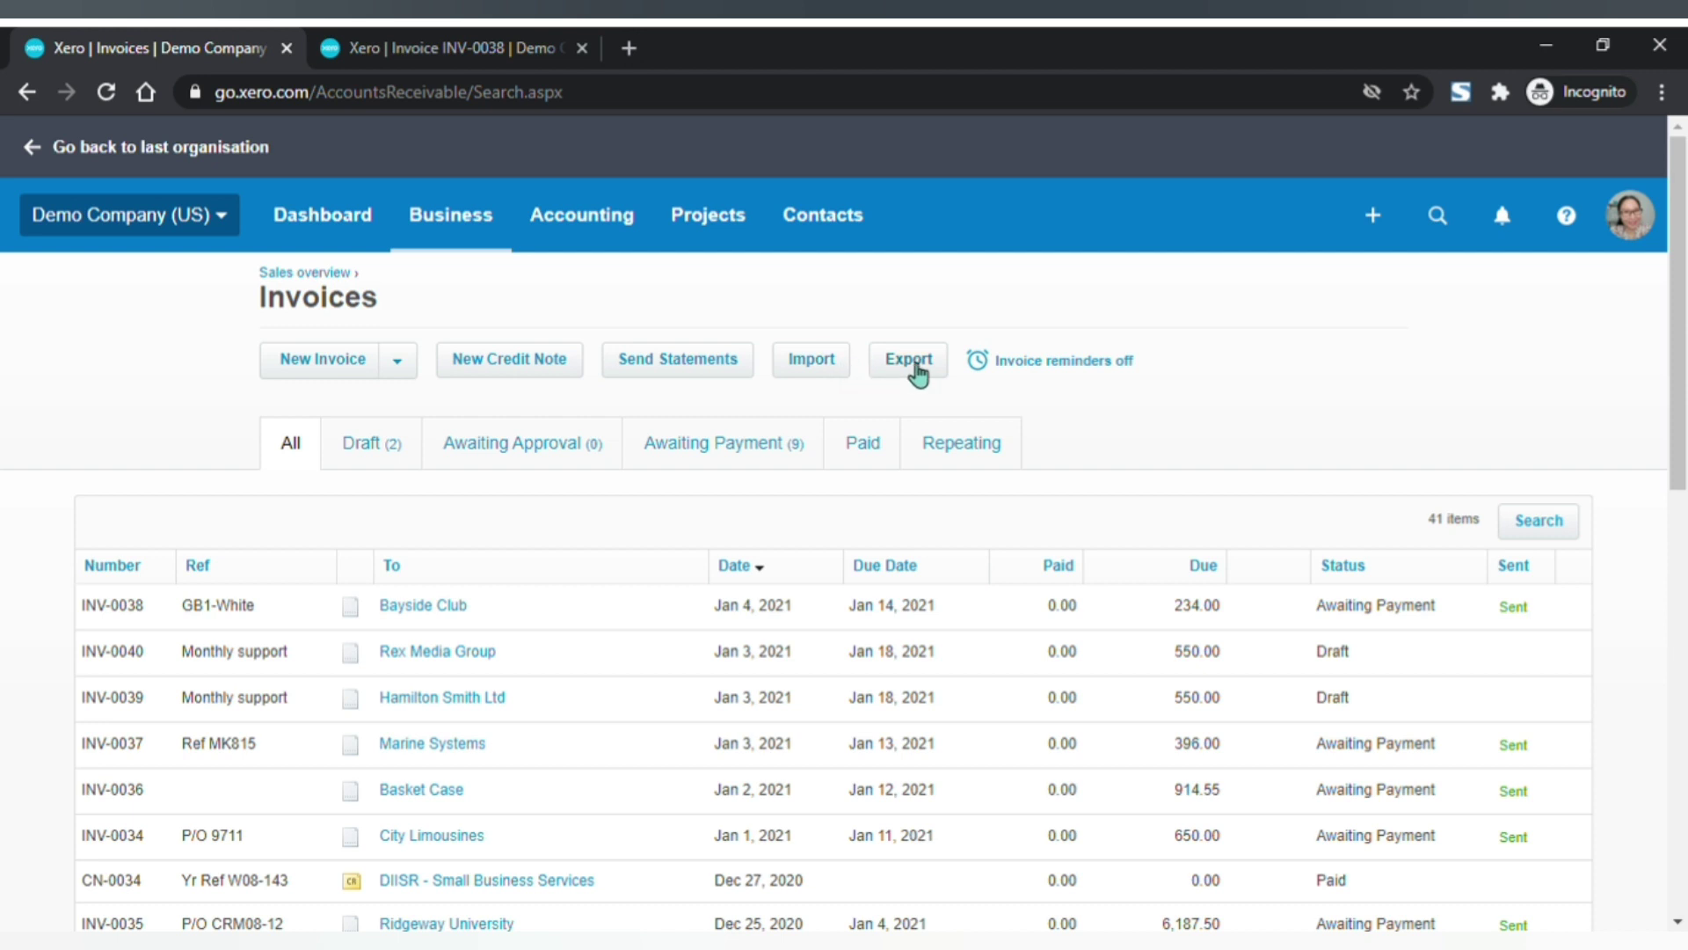
pyautogui.hotkey('ctrl', 'Tab')
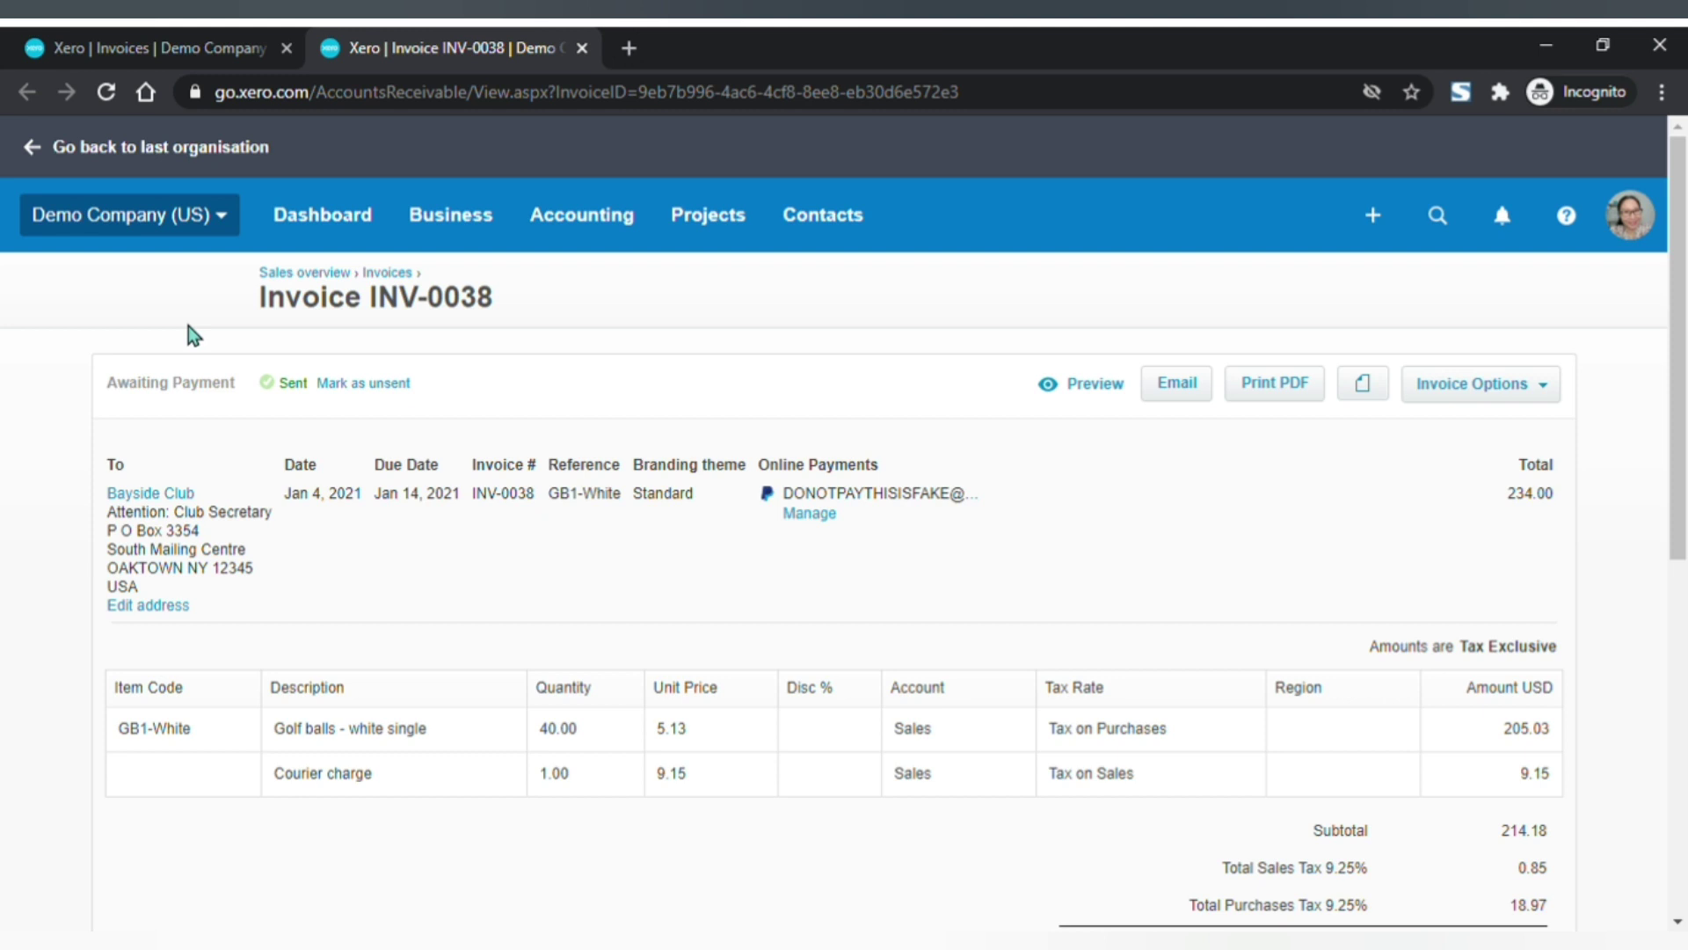
pyautogui.moveTo(390, 310); pyautogui.dragTo(509, 316)
pyautogui.moveTo(129, 406); pyautogui.dragTo(249, 407)
pyautogui.click(250, 408)
# Show the invoice's options and the Receive a payment form prefilled with 234.00
pyautogui.scroll(-3, 347, 688)
pyautogui.scroll(3, 390, 597)
pyautogui.click(1459, 394)
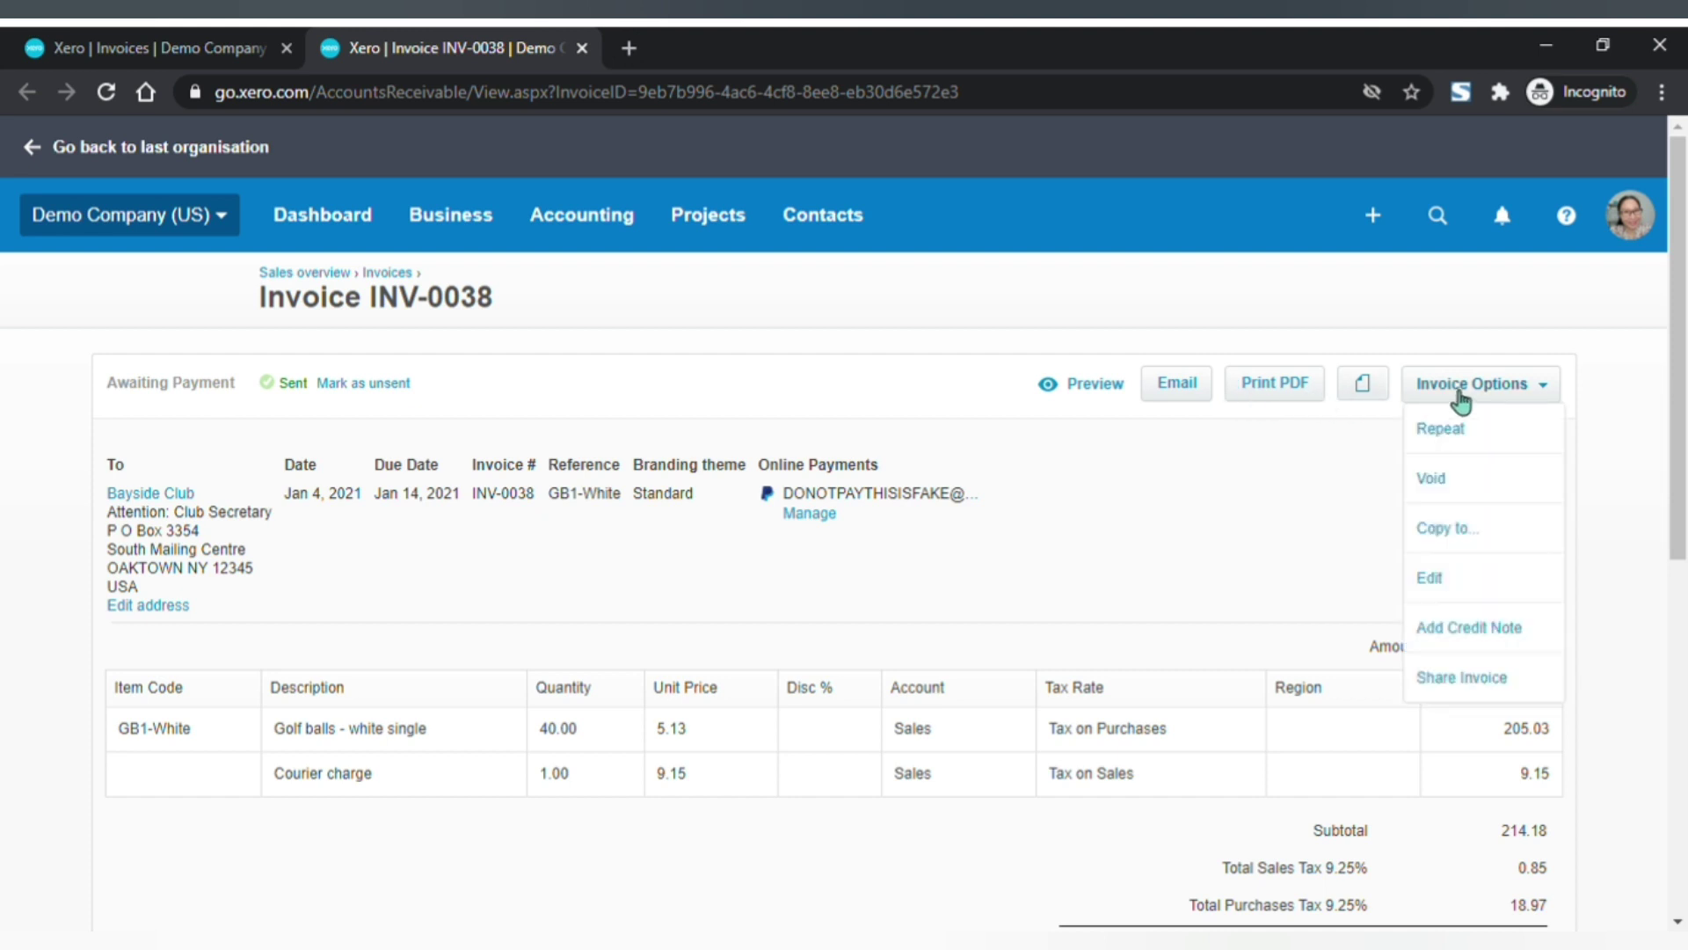
pyautogui.scroll(-7, 1203, 559)
pyautogui.click(194, 545)
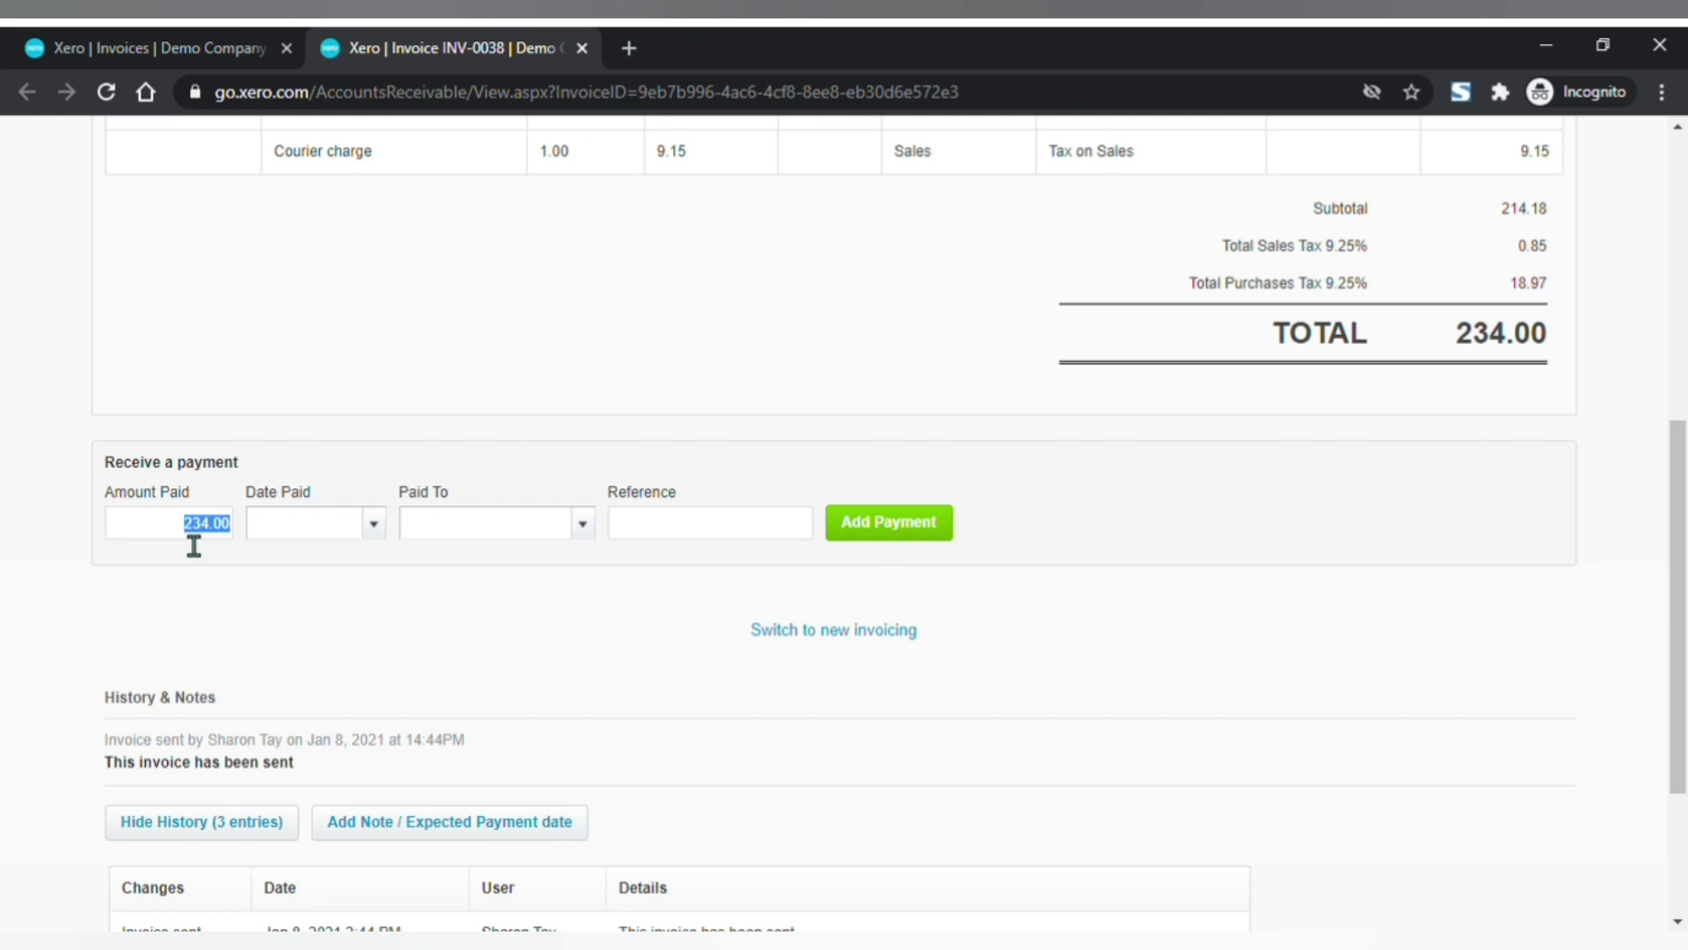
pyautogui.scroll(-3, 193, 545)
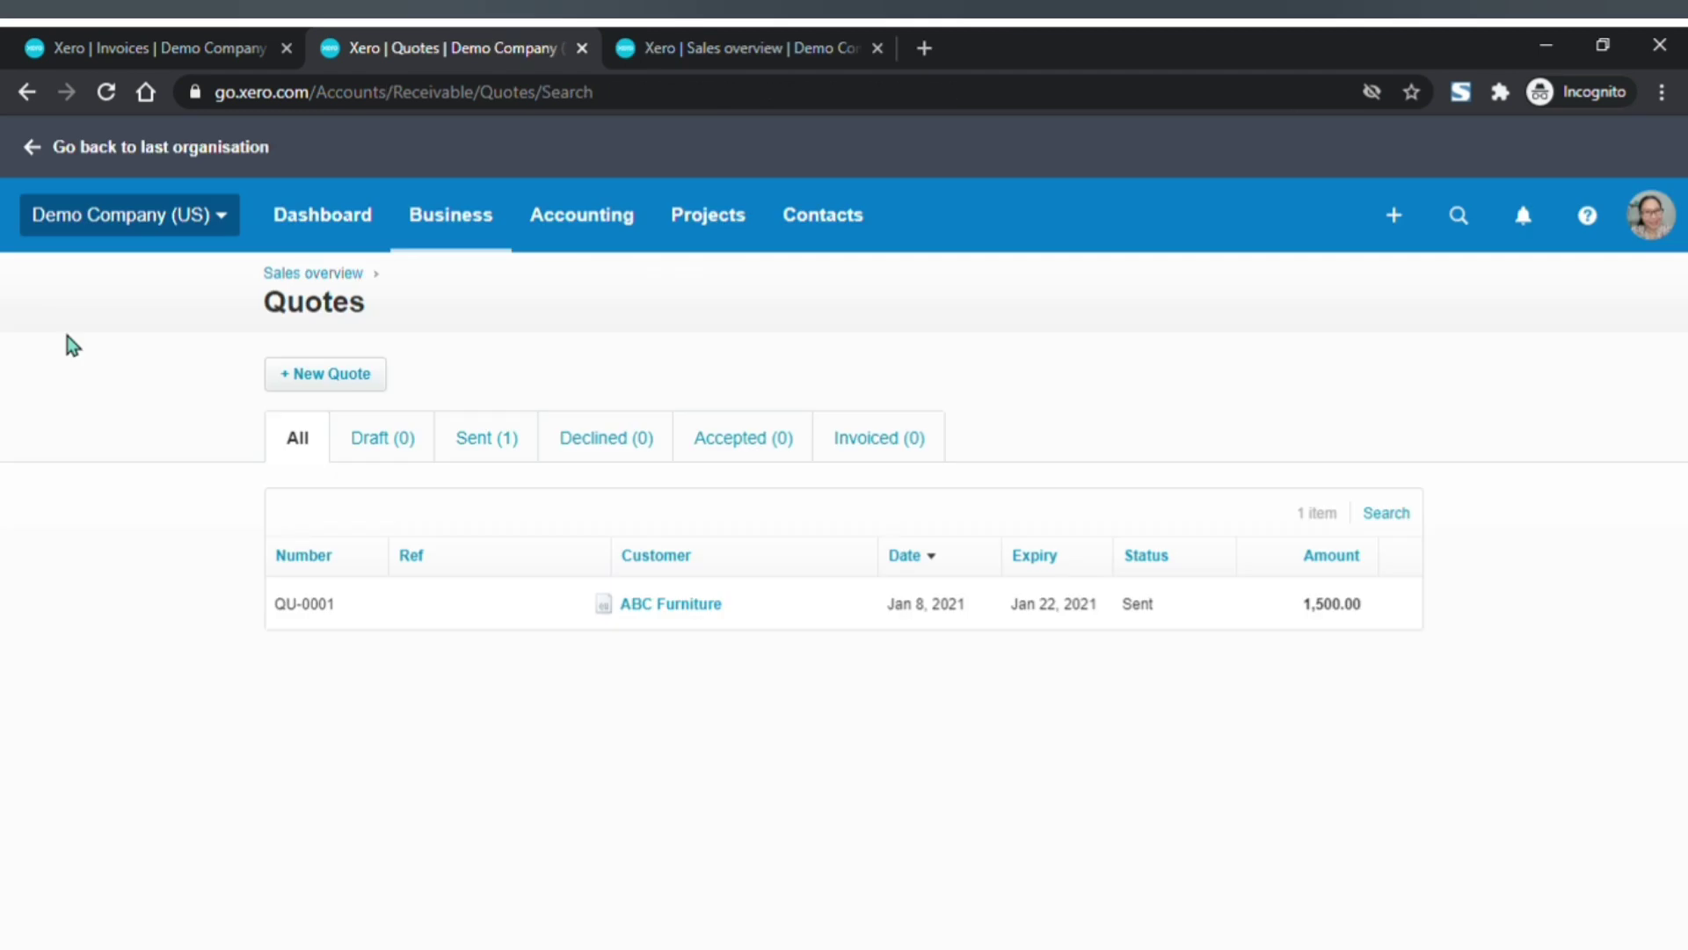
# Point out the Quotes heading, then check November's 250.00 due from City Limousines
pyautogui.moveTo(199, 335); pyautogui.dragTo(382, 327)
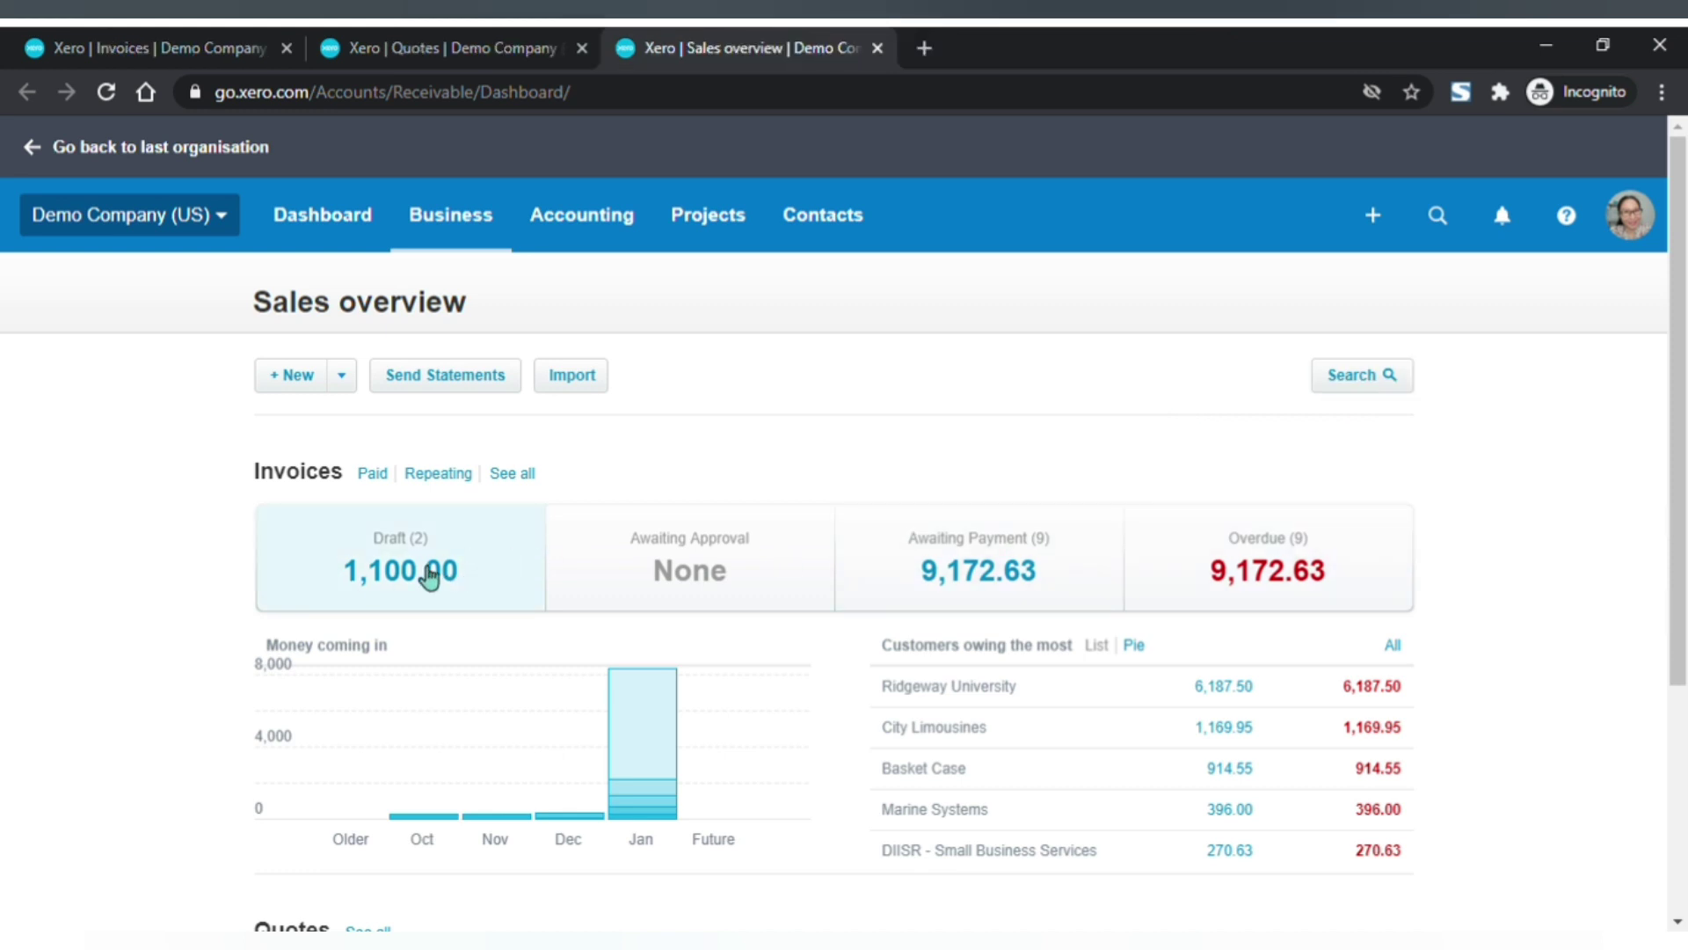
pyautogui.scroll(-4, 797, 568)
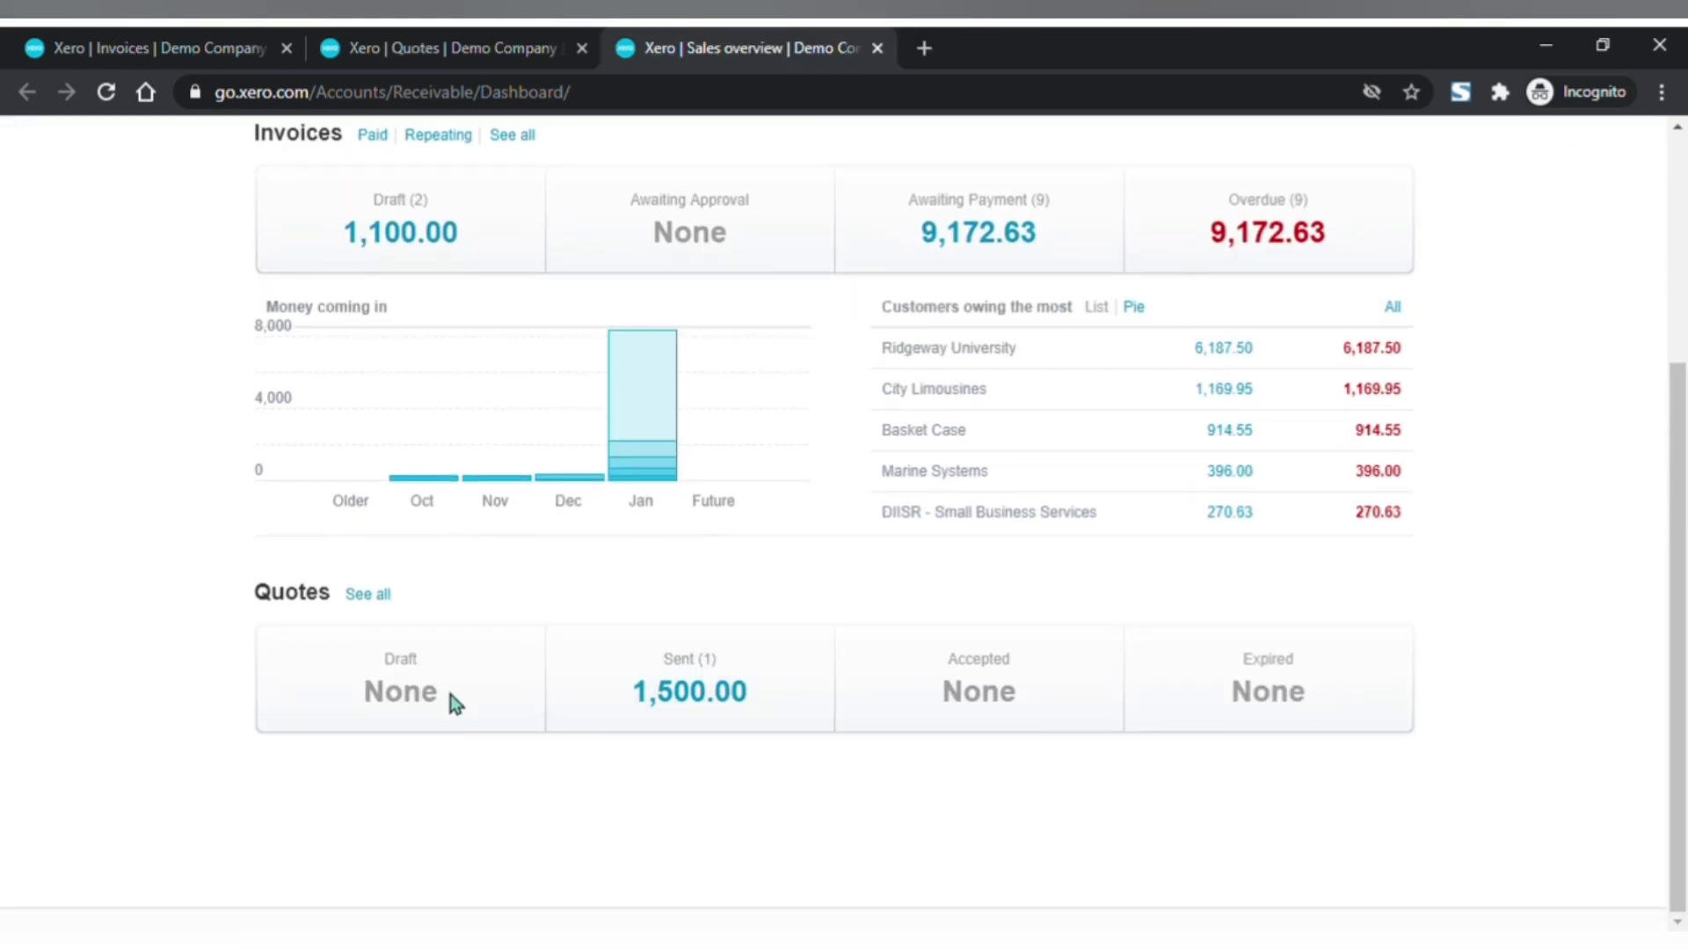
pyautogui.scroll(2, 380, 615)
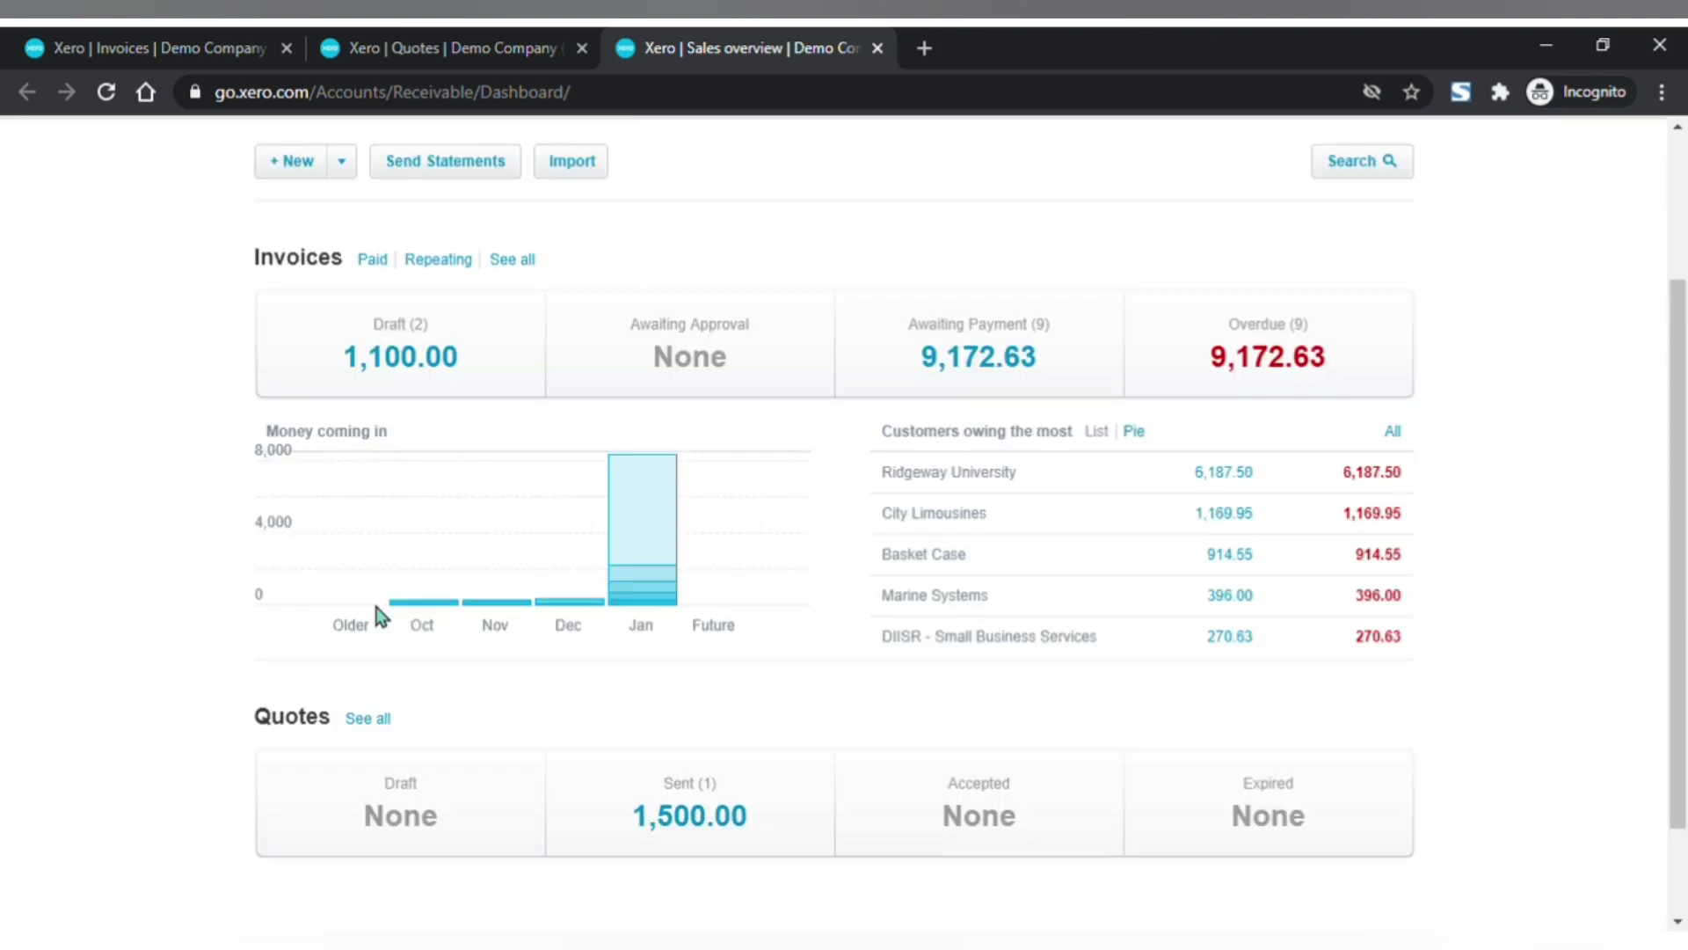
pyautogui.moveTo(475, 603)
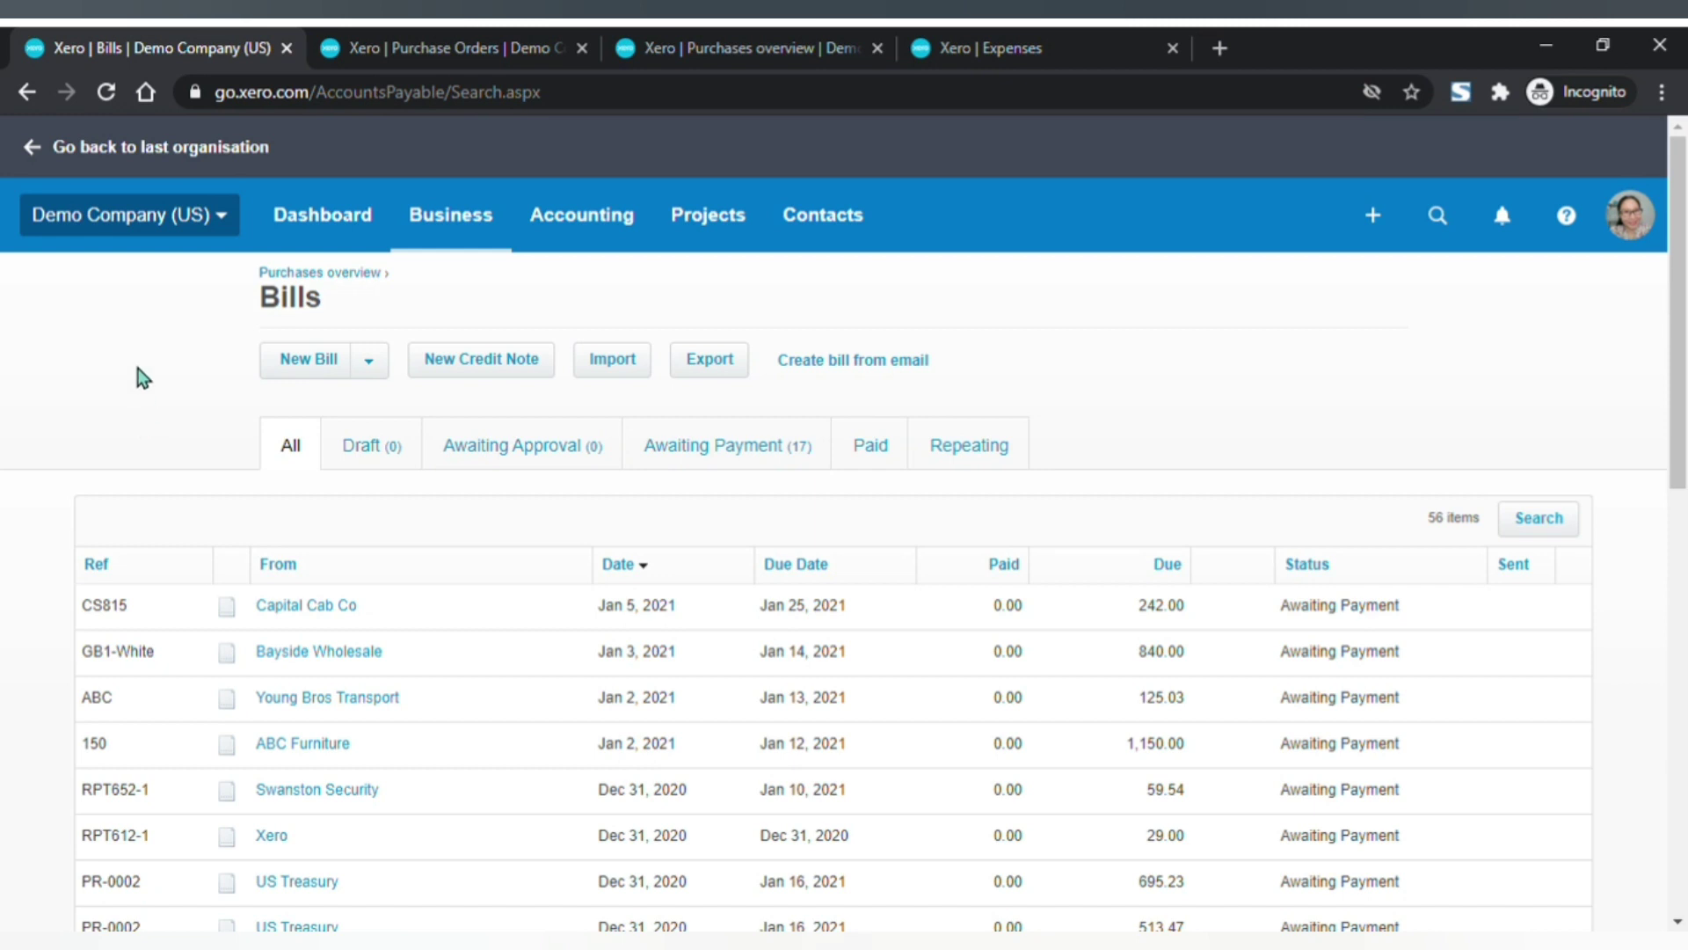
# View the purchase orders list, then the Purchases overview
pyautogui.click(454, 33)
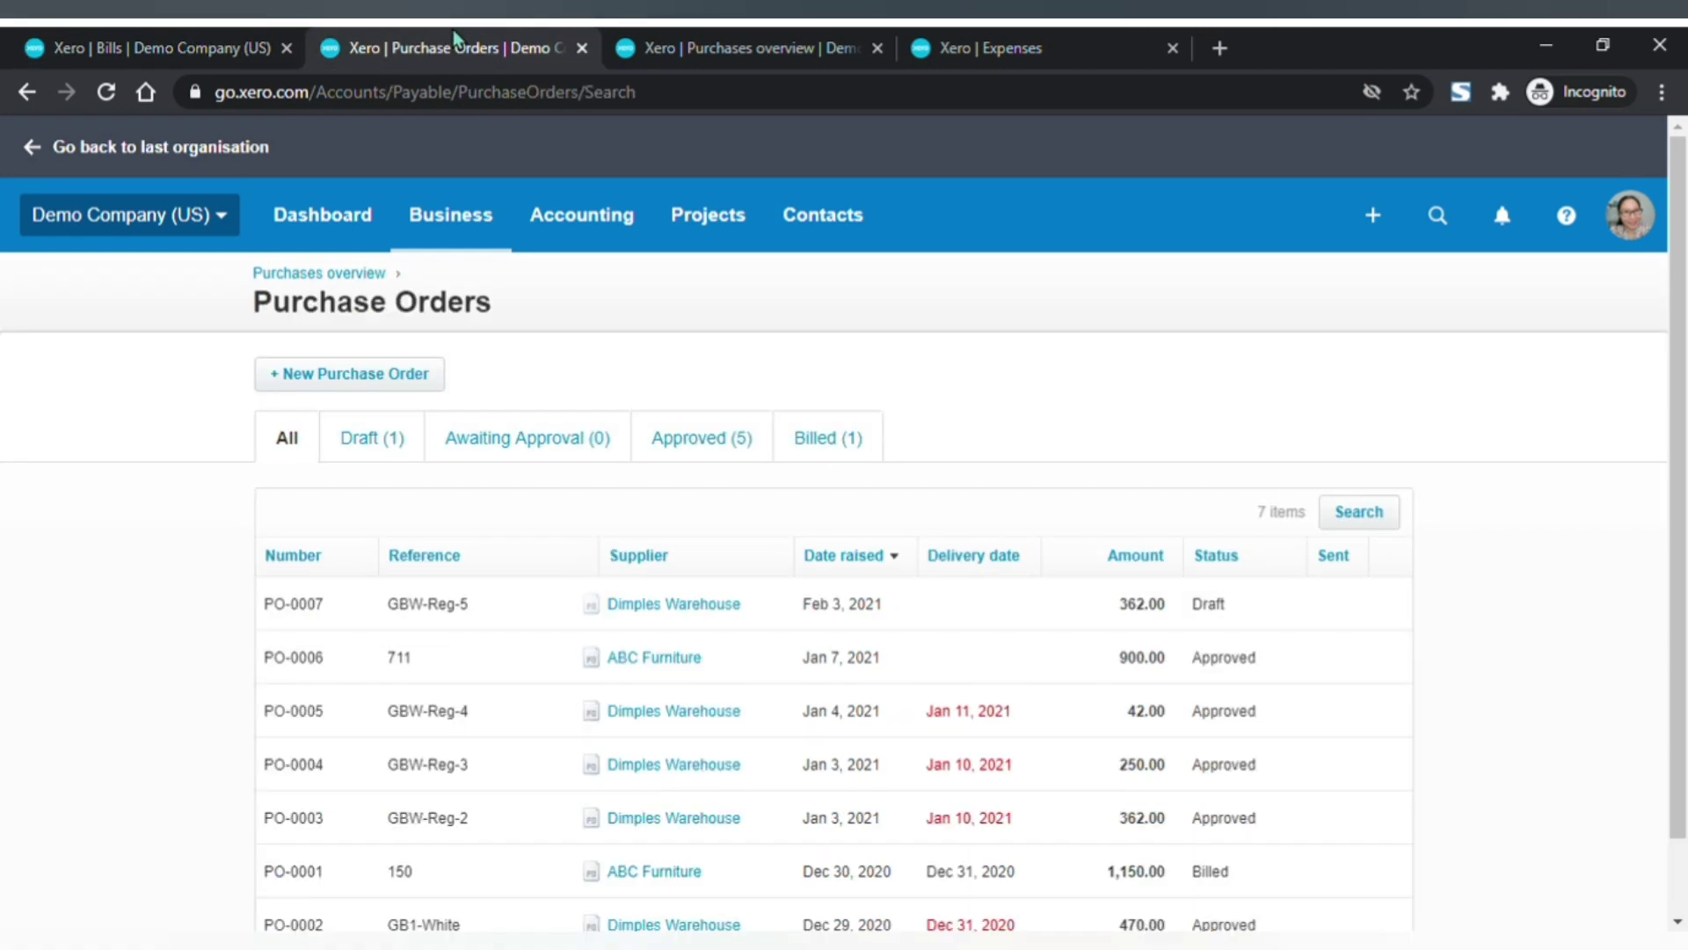
pyautogui.click(714, 35)
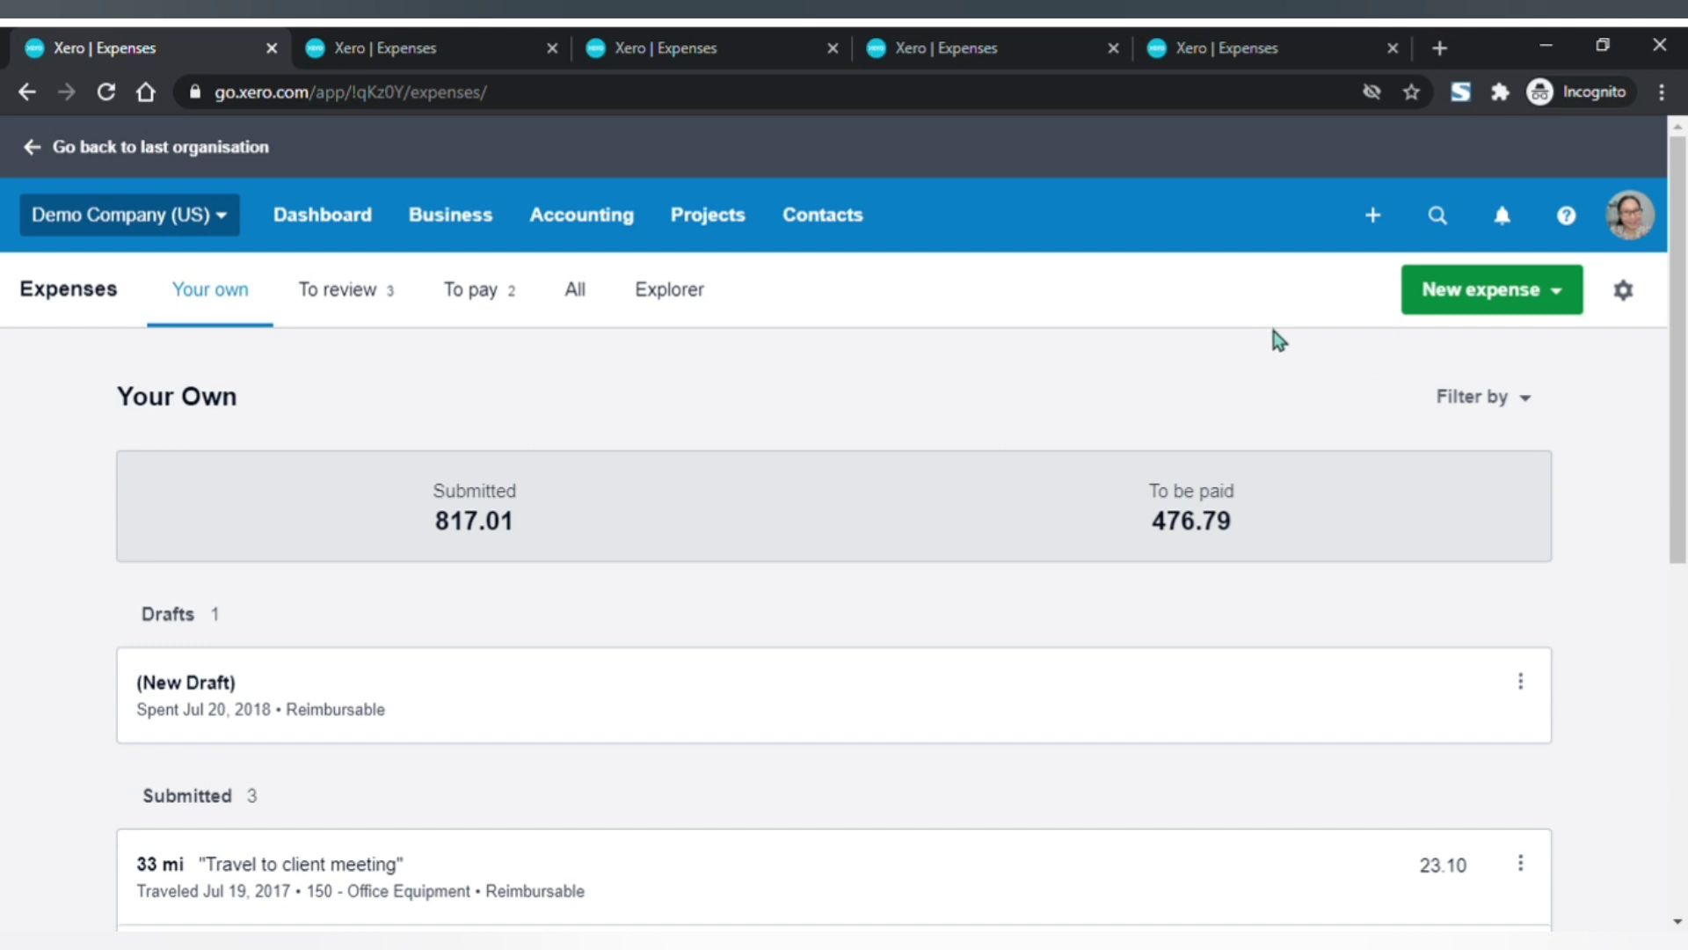
# Preview the New expense choices and the claims to review, including the travel mileage claim's actions
pyautogui.click(1505, 299)
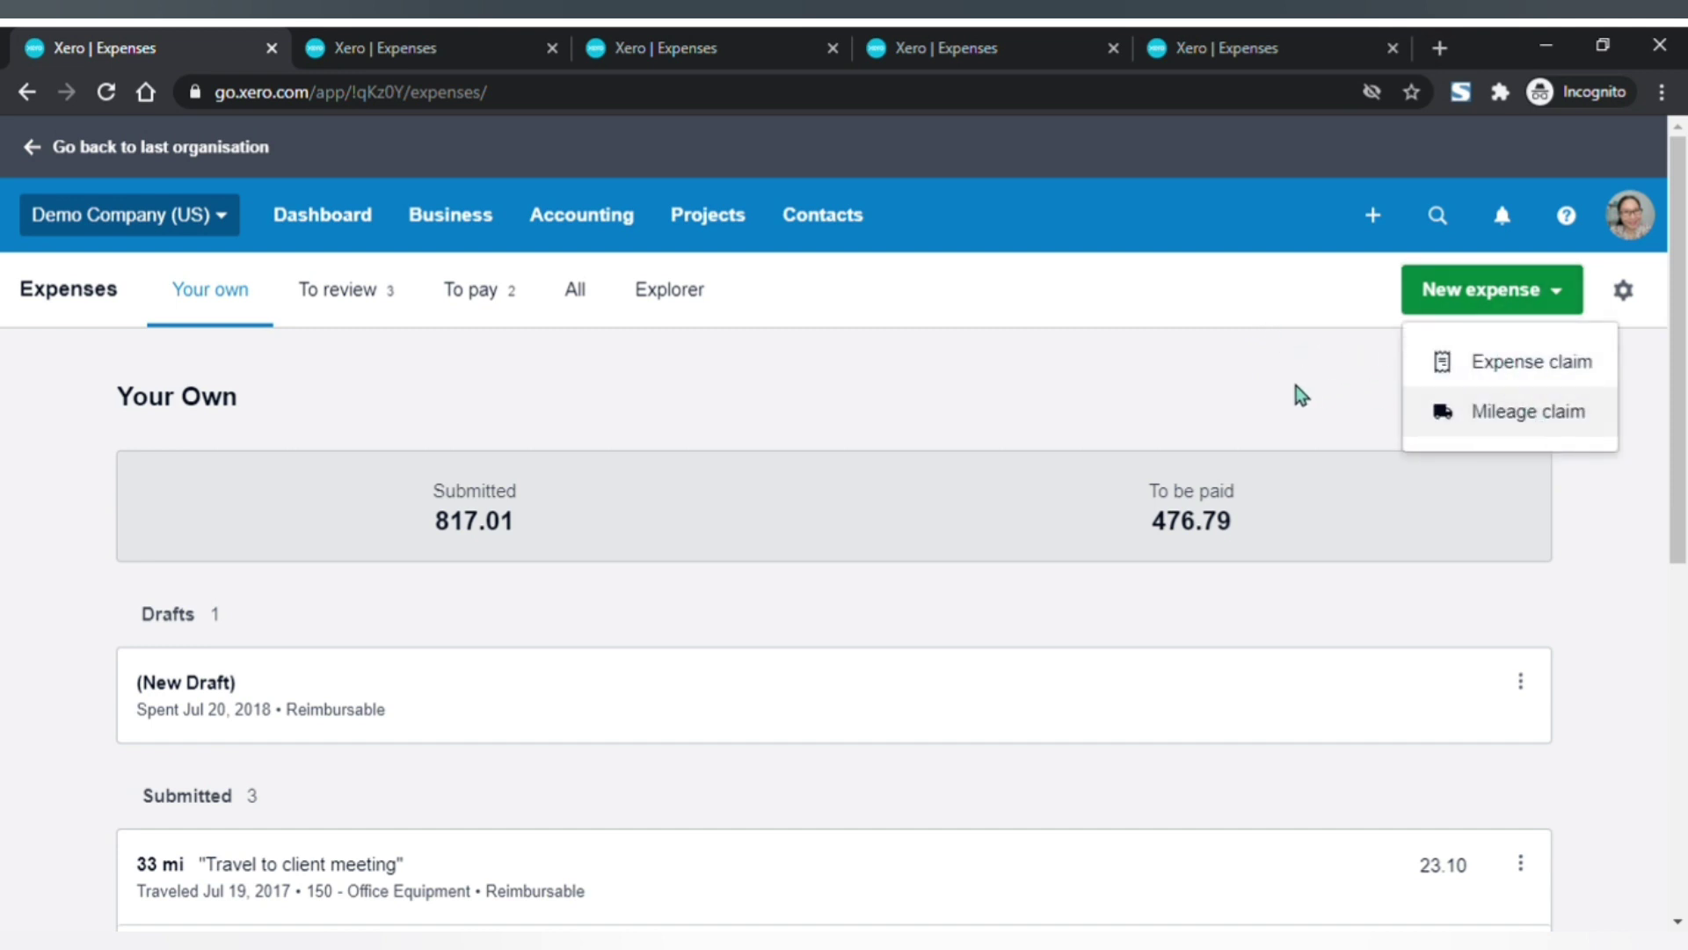
pyautogui.click(1124, 377)
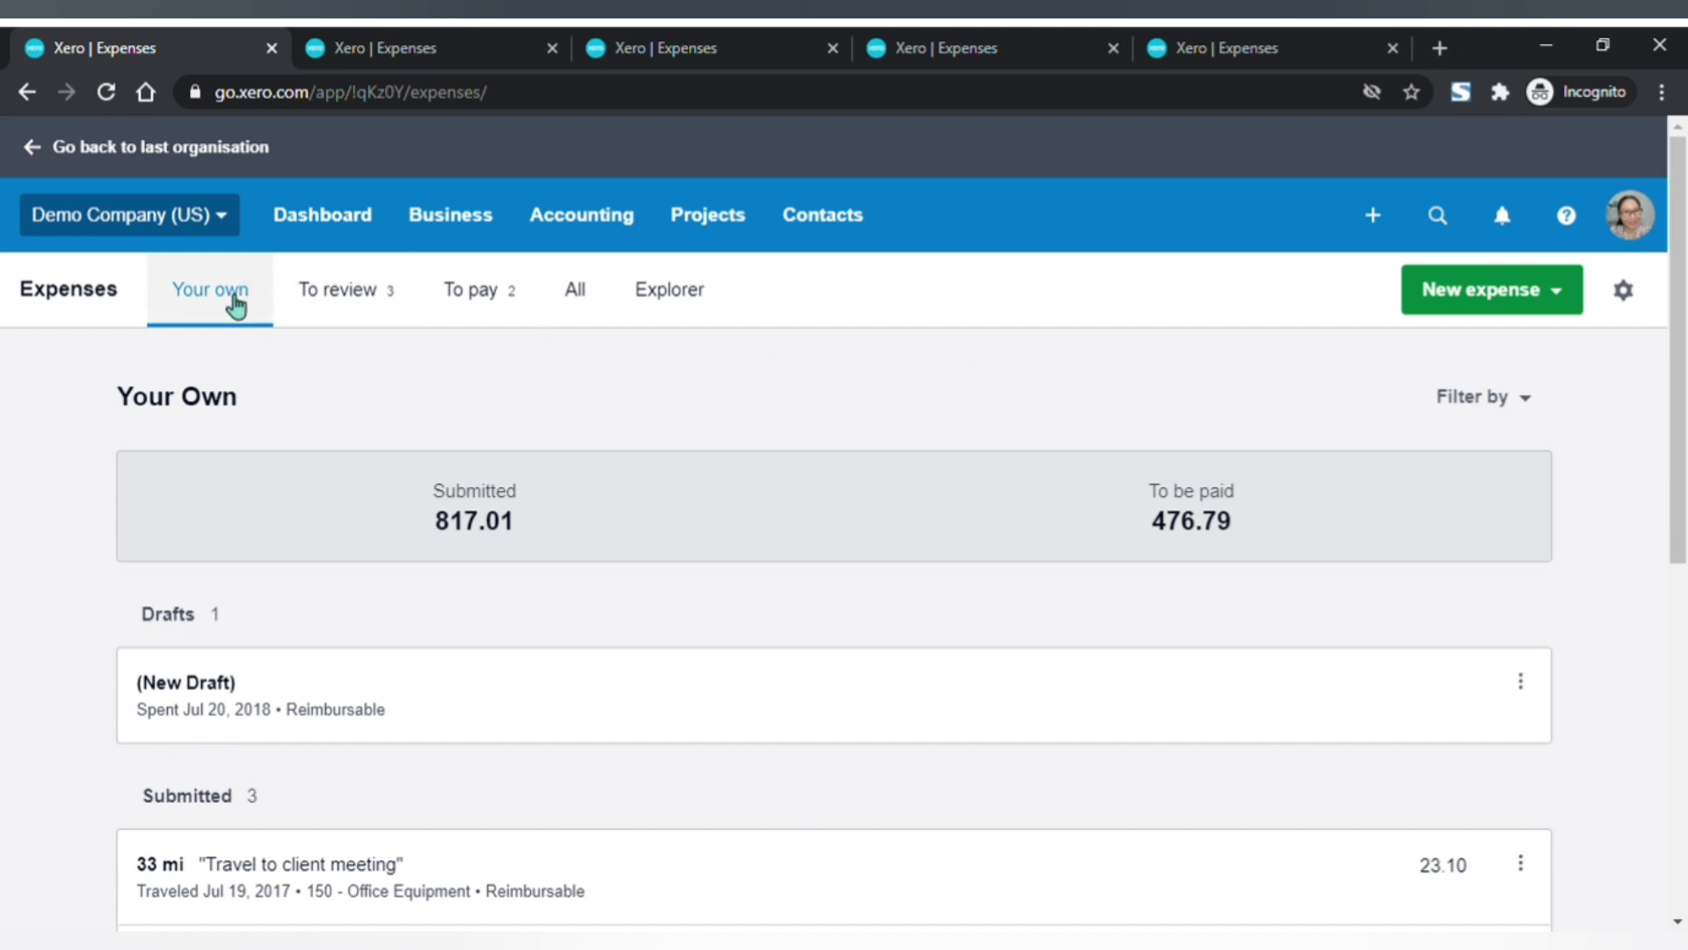
pyautogui.hotkey('ctrl', 'Tab')
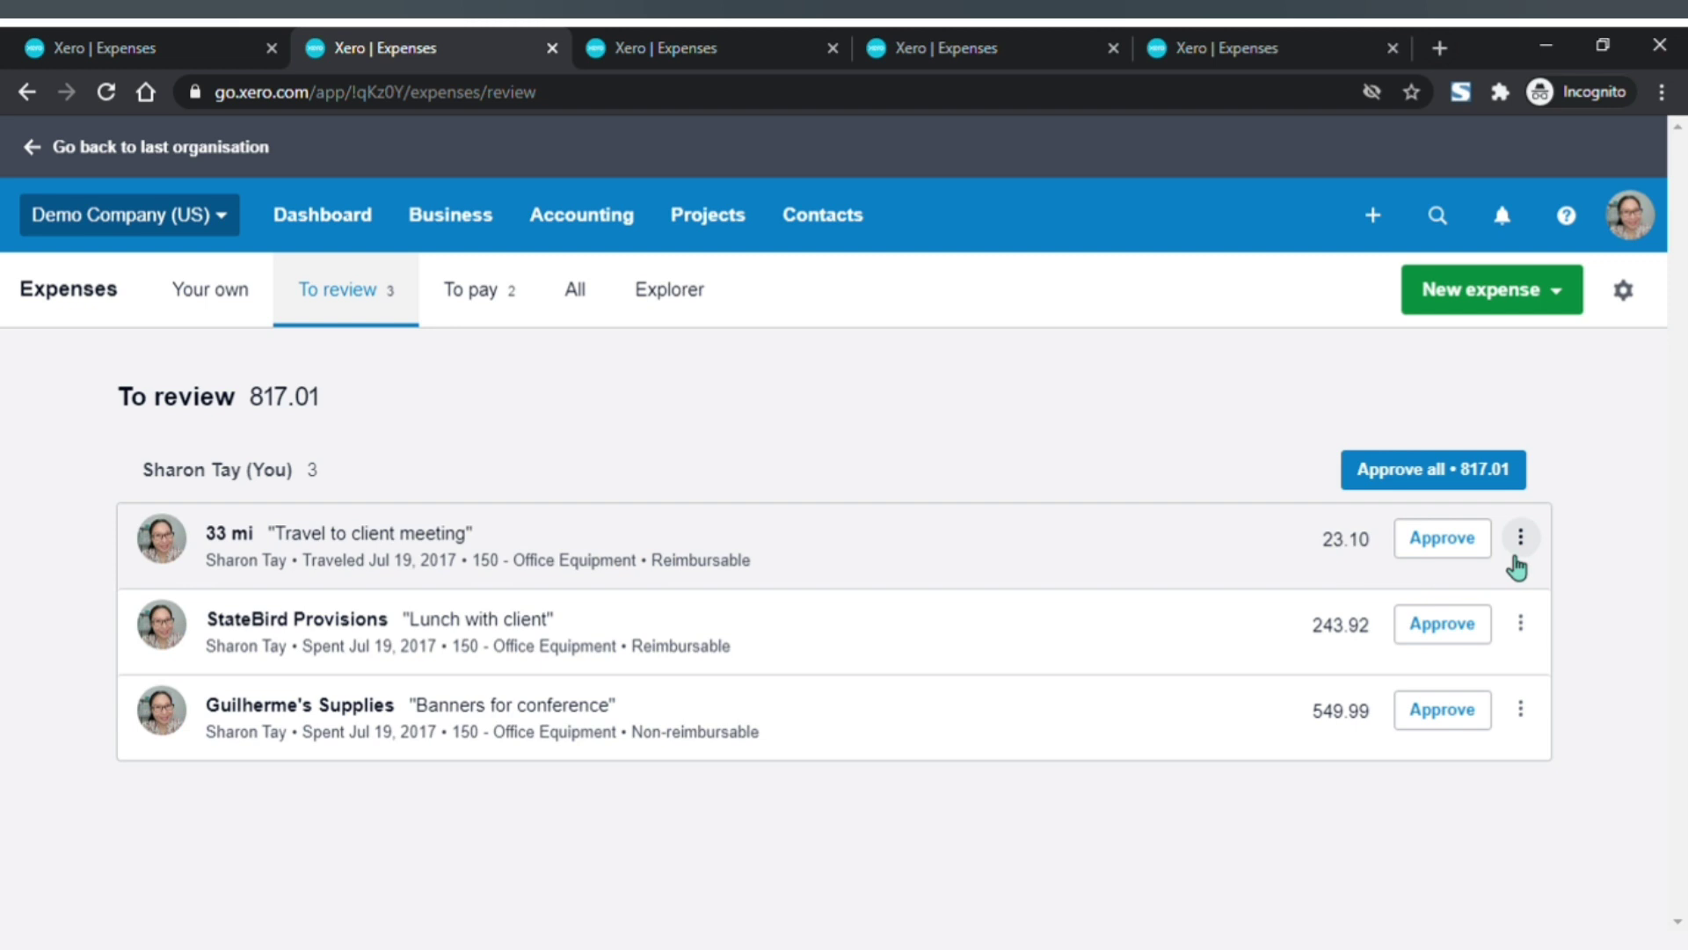
pyautogui.click(1530, 543)
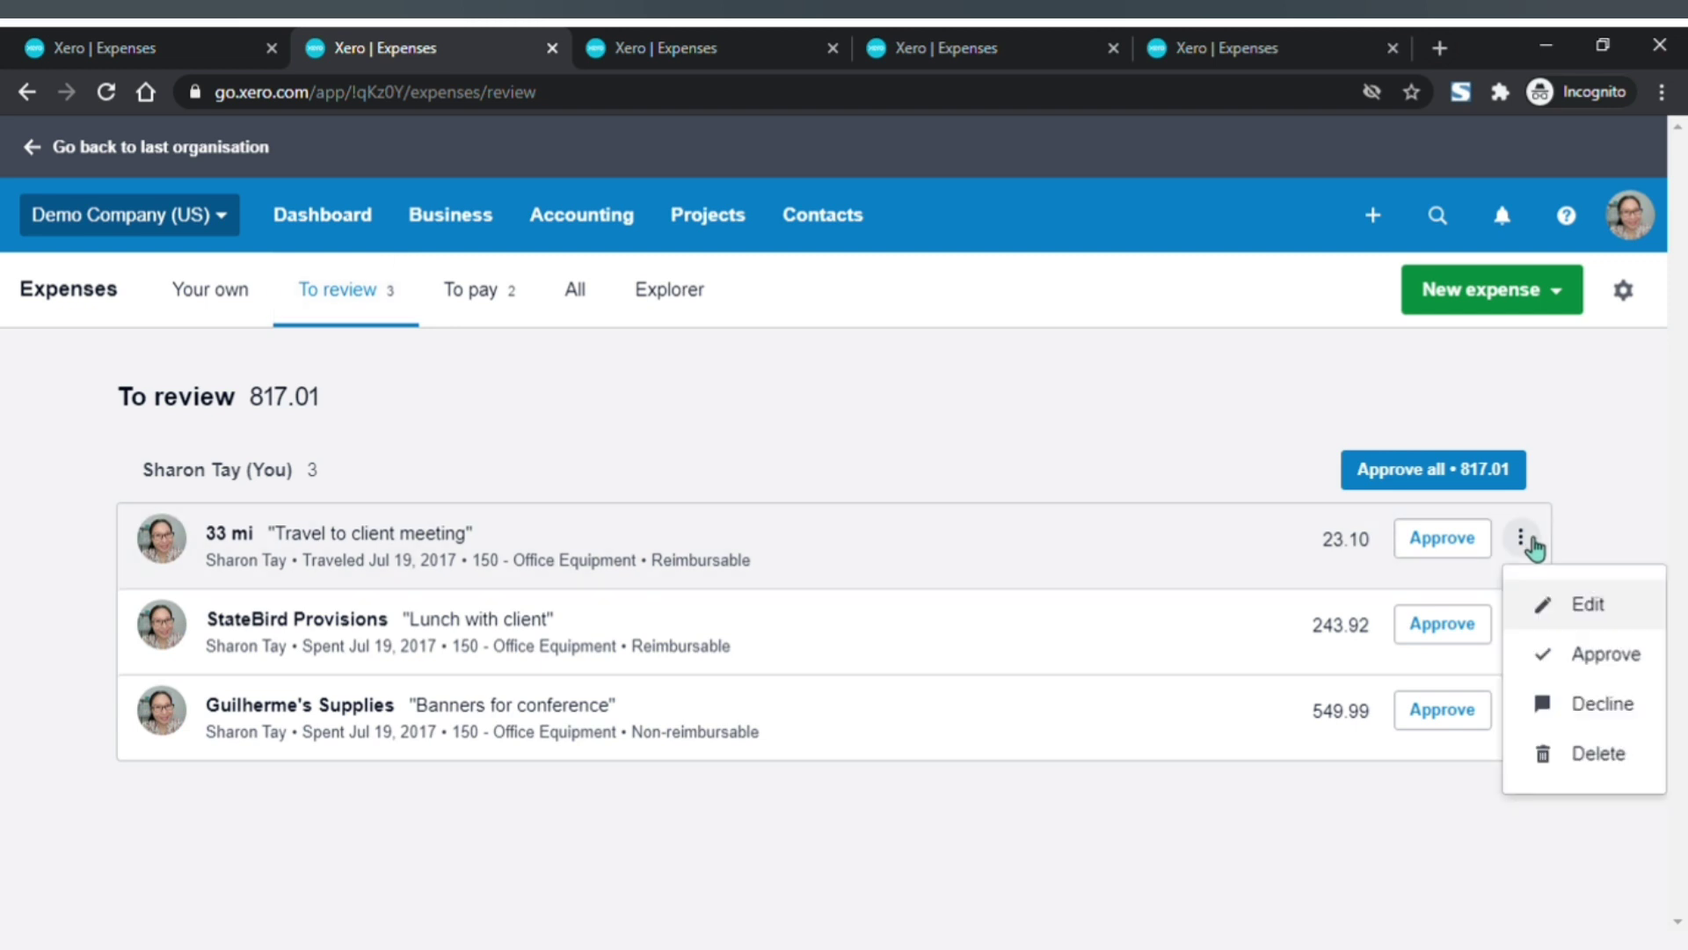
# Look through the To pay and All expense claims and the Explorer breakdown by account
pyautogui.click(731, 39)
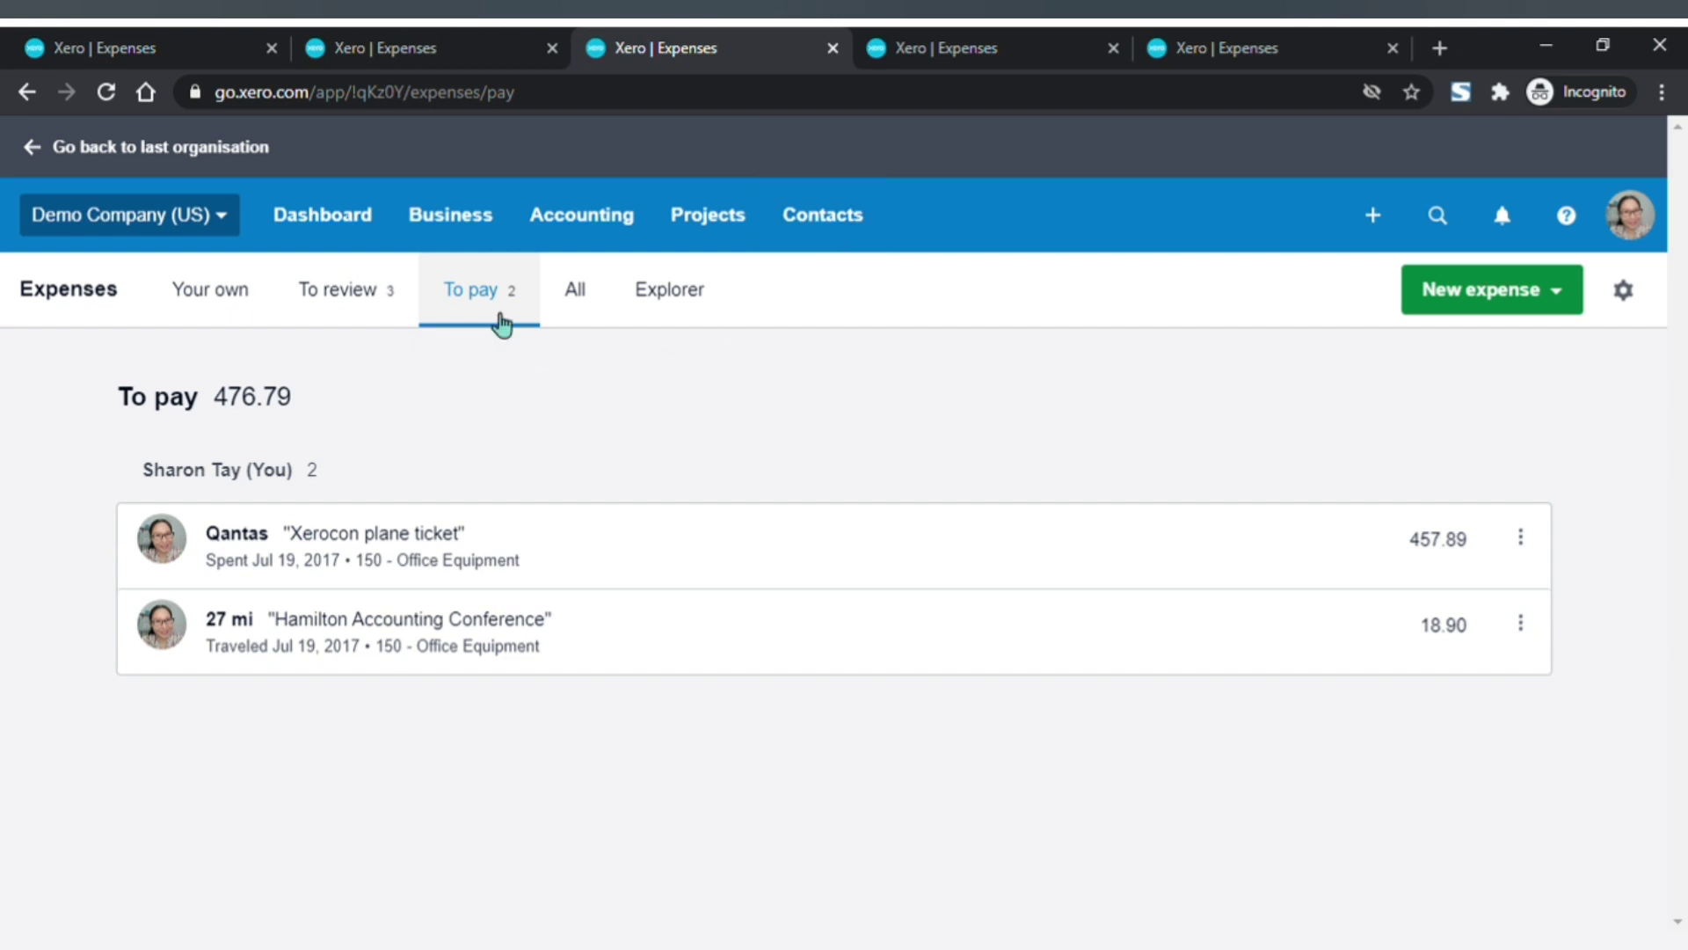
pyautogui.hotkey('ctrl', 'Tab')
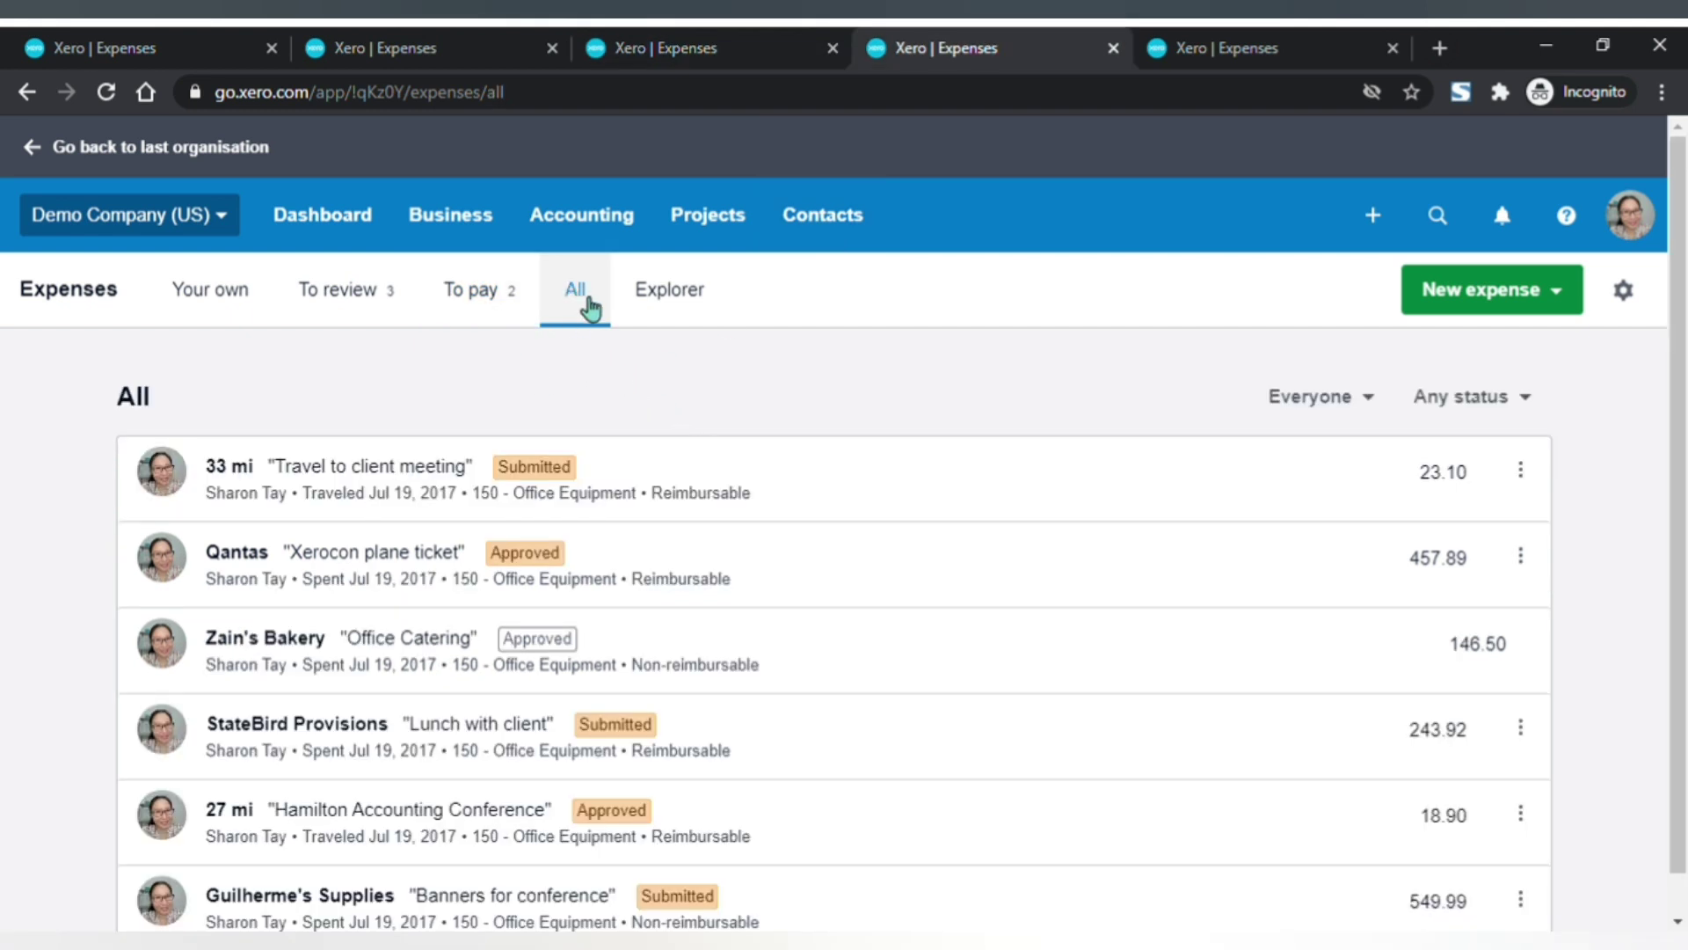
pyautogui.click(1231, 42)
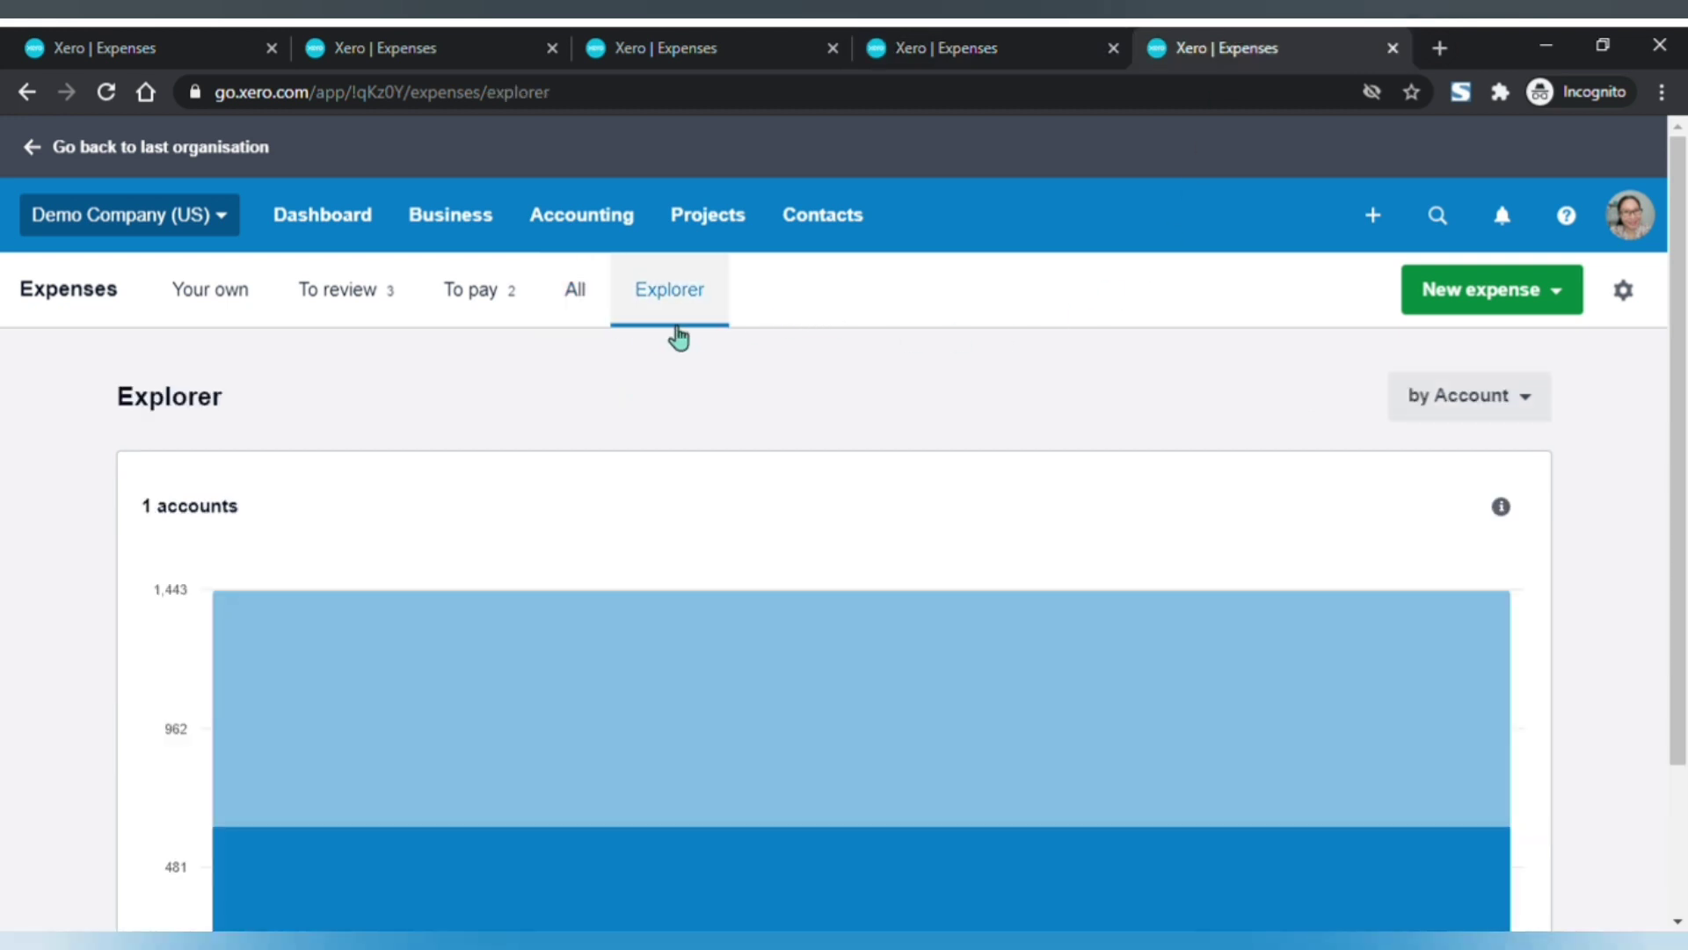
pyautogui.scroll(-2, 756, 457)
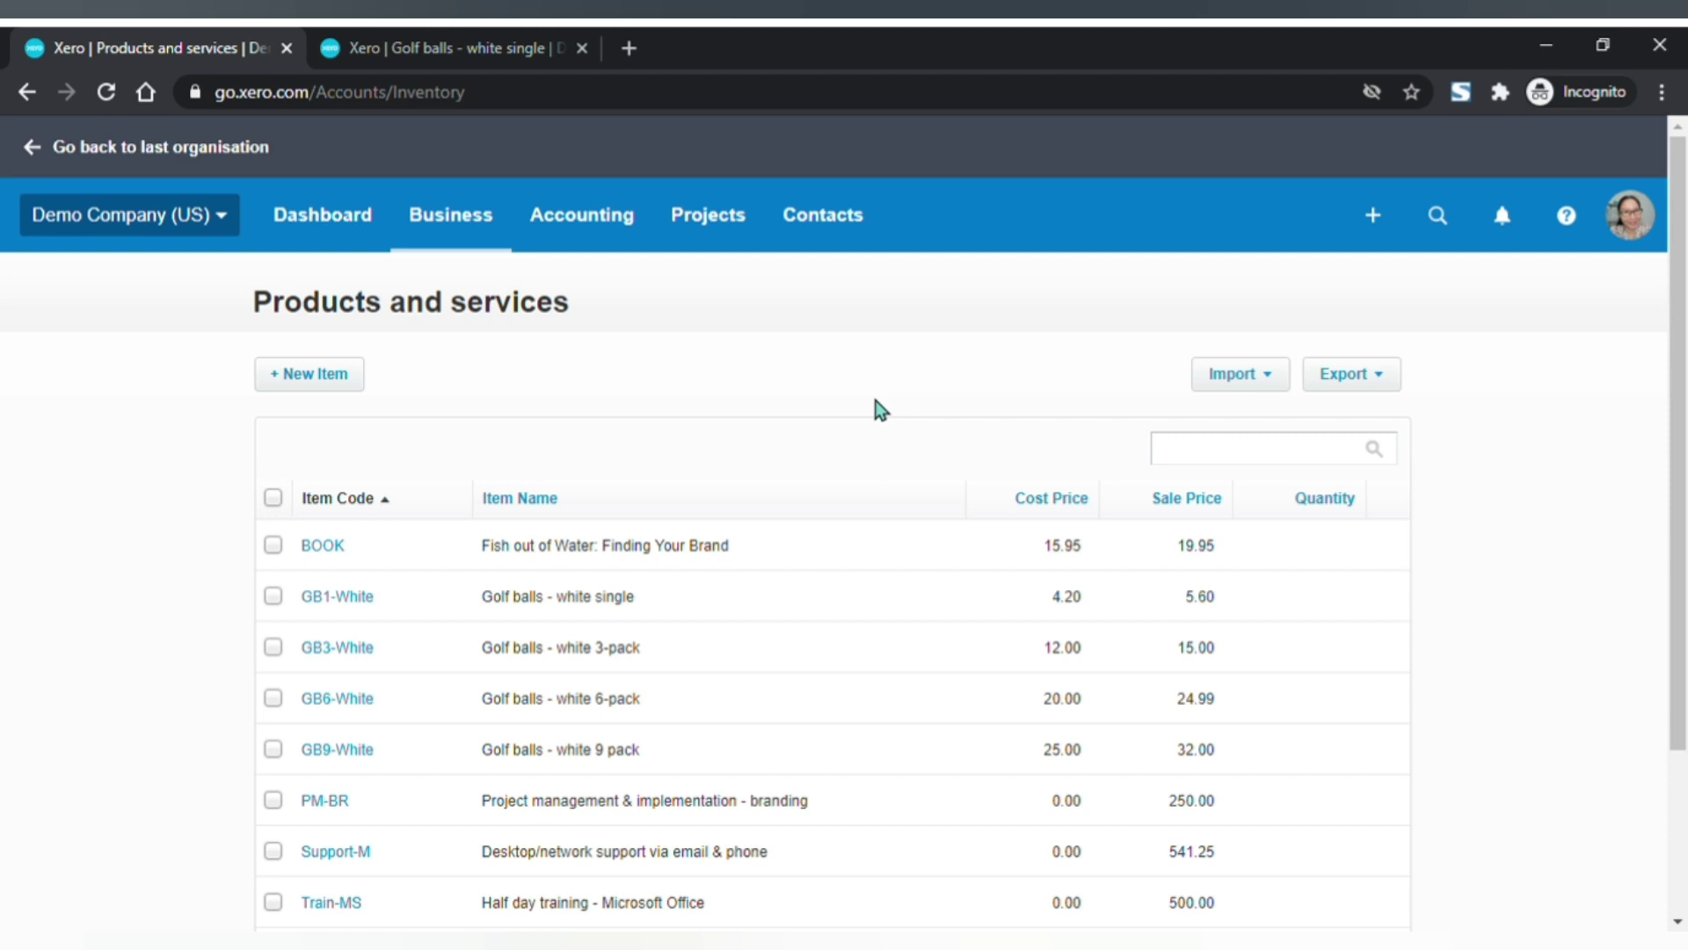
# Open the Golf balls - white single item and point out its name and code GB1-White
pyautogui.scroll(-2, 791, 610)
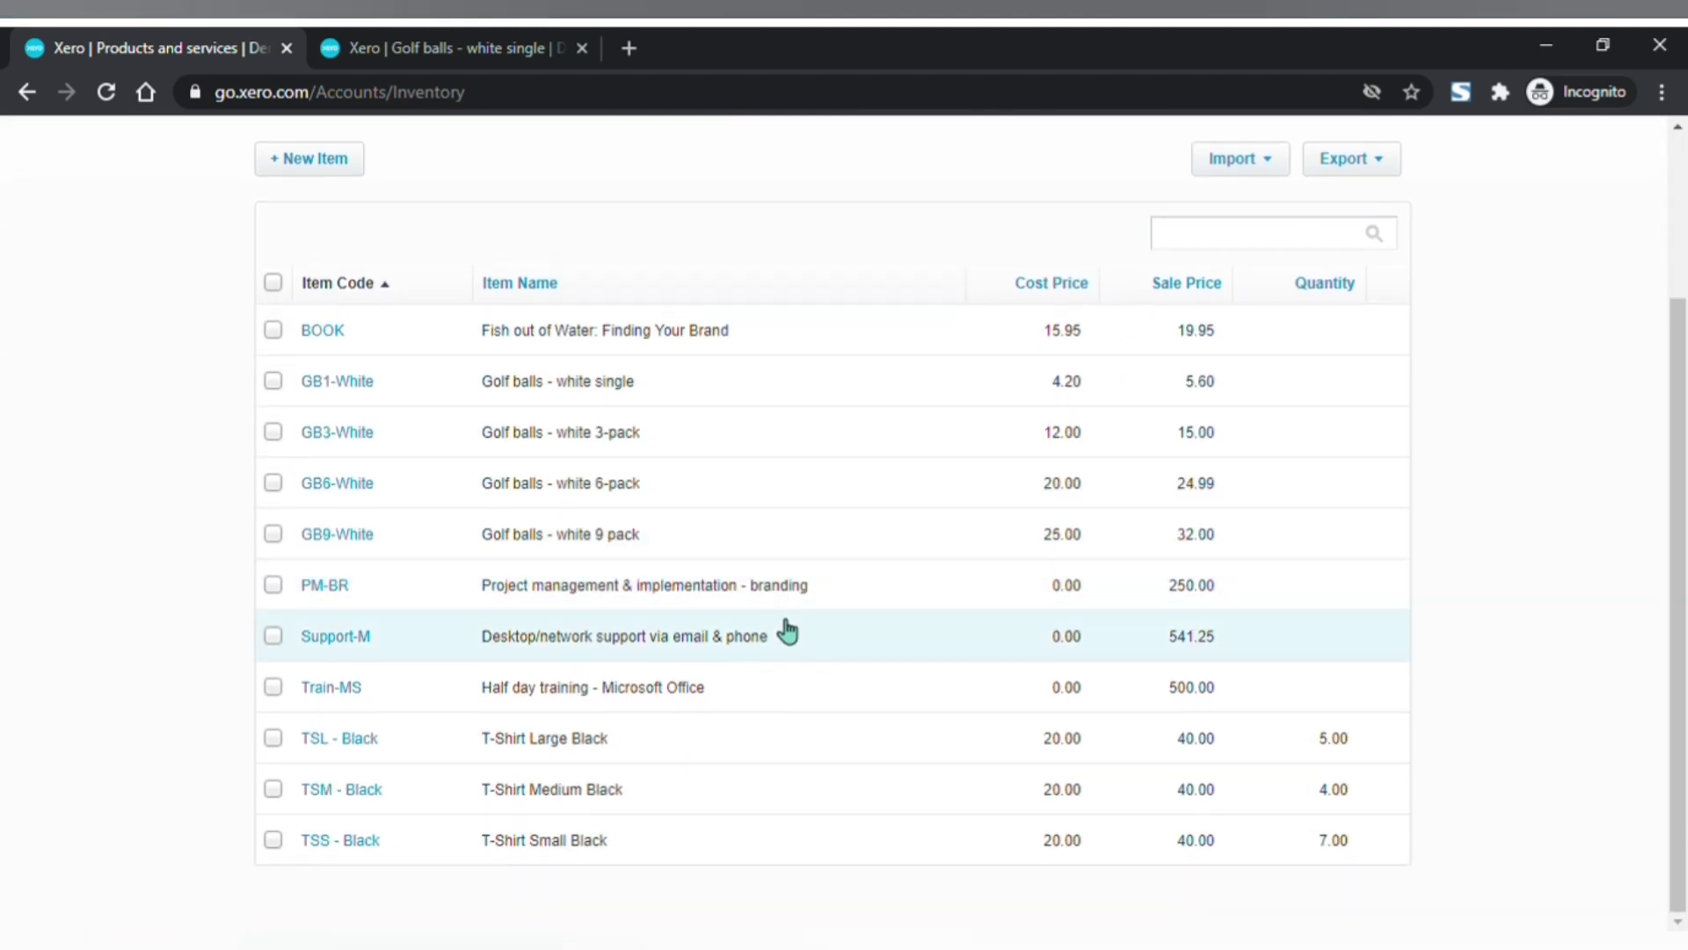
pyautogui.scroll(2, 788, 628)
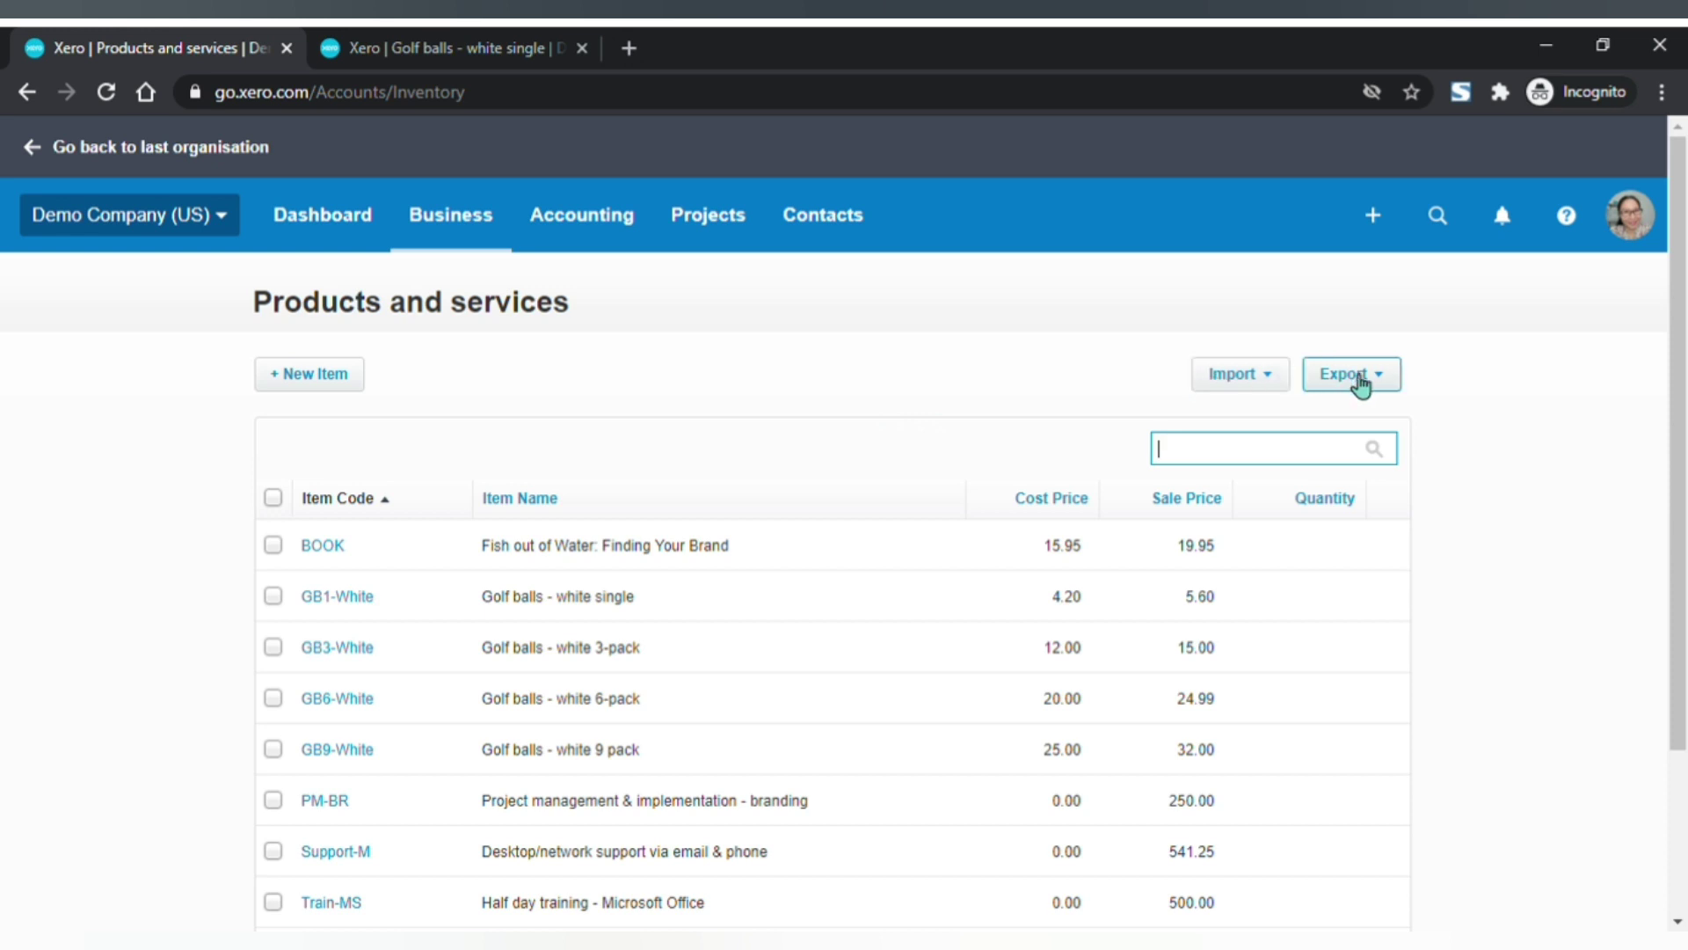
pyautogui.hotkey('ctrl', 'Tab')
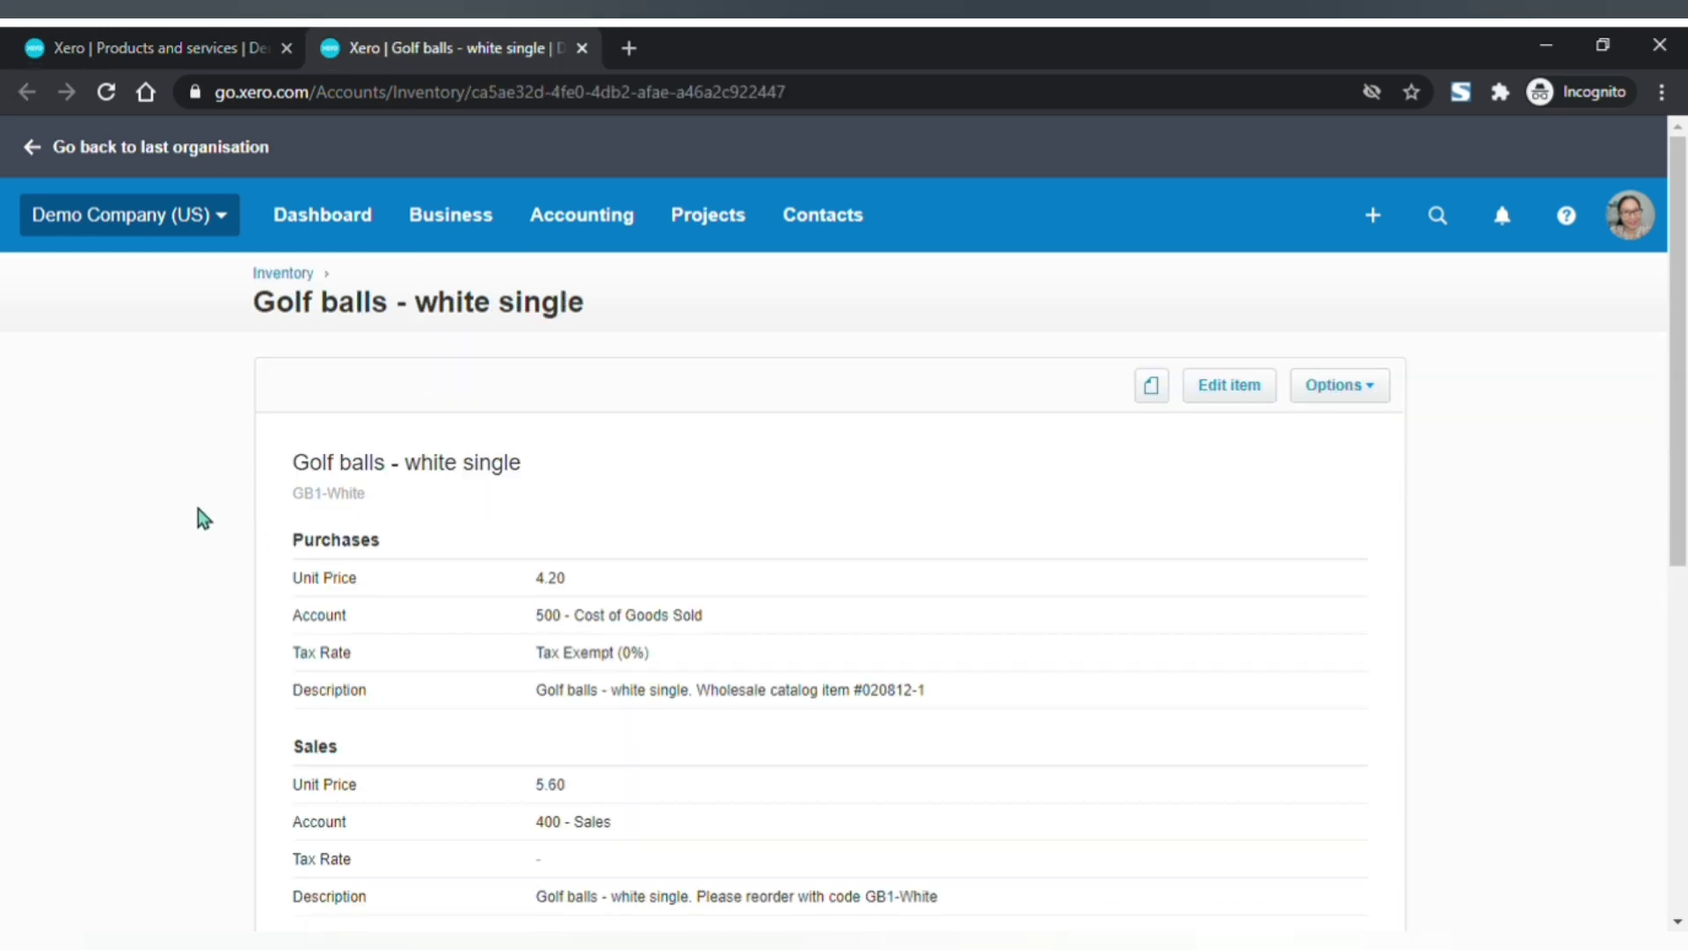
pyautogui.moveTo(260, 314); pyautogui.dragTo(595, 317)
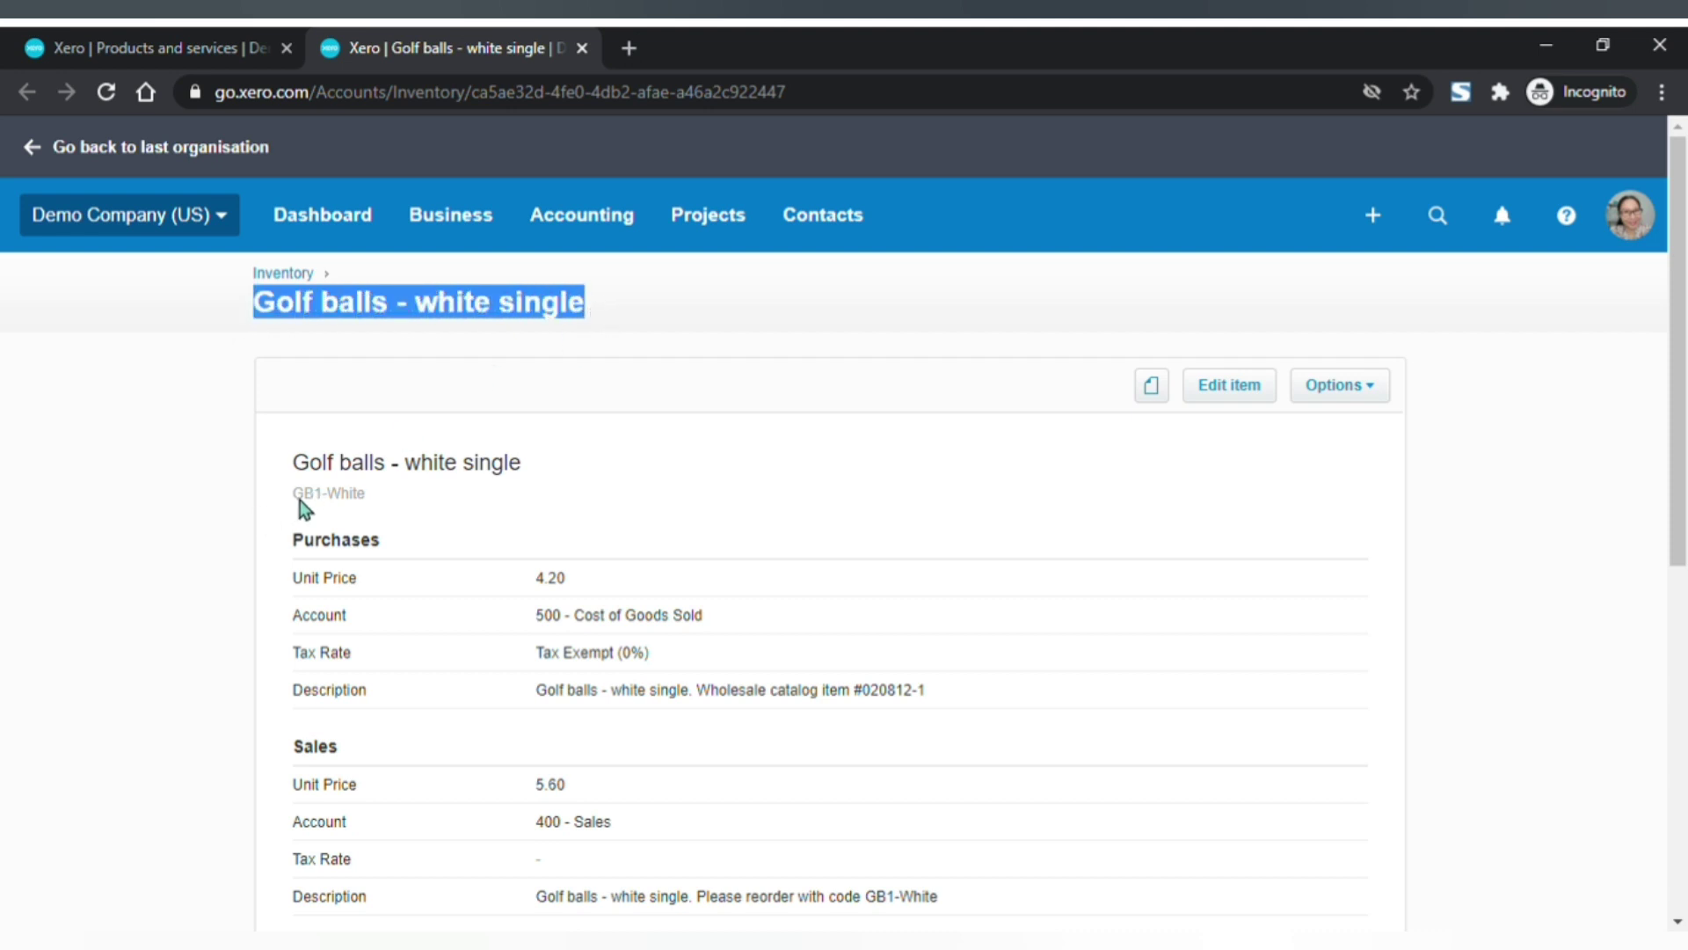
pyautogui.moveTo(295, 493); pyautogui.dragTo(364, 497)
# Check the item's Options and expand its history to all four entries
pyautogui.scroll(-4, 405, 580)
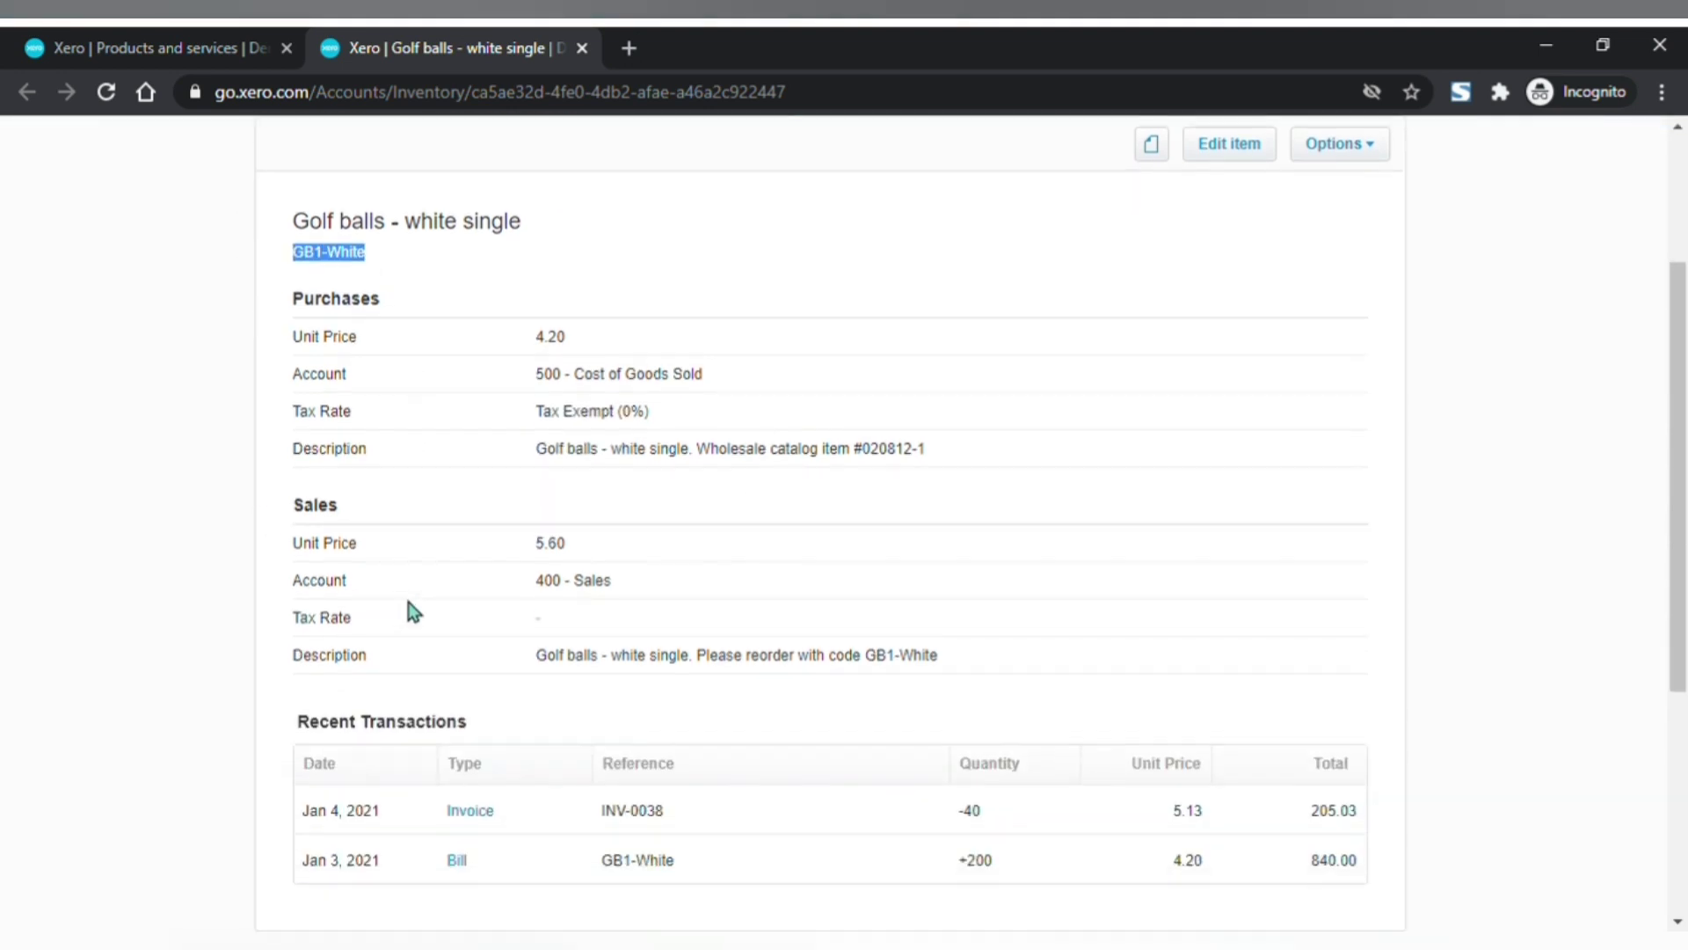
pyautogui.scroll(4, 407, 607)
pyautogui.click(1339, 384)
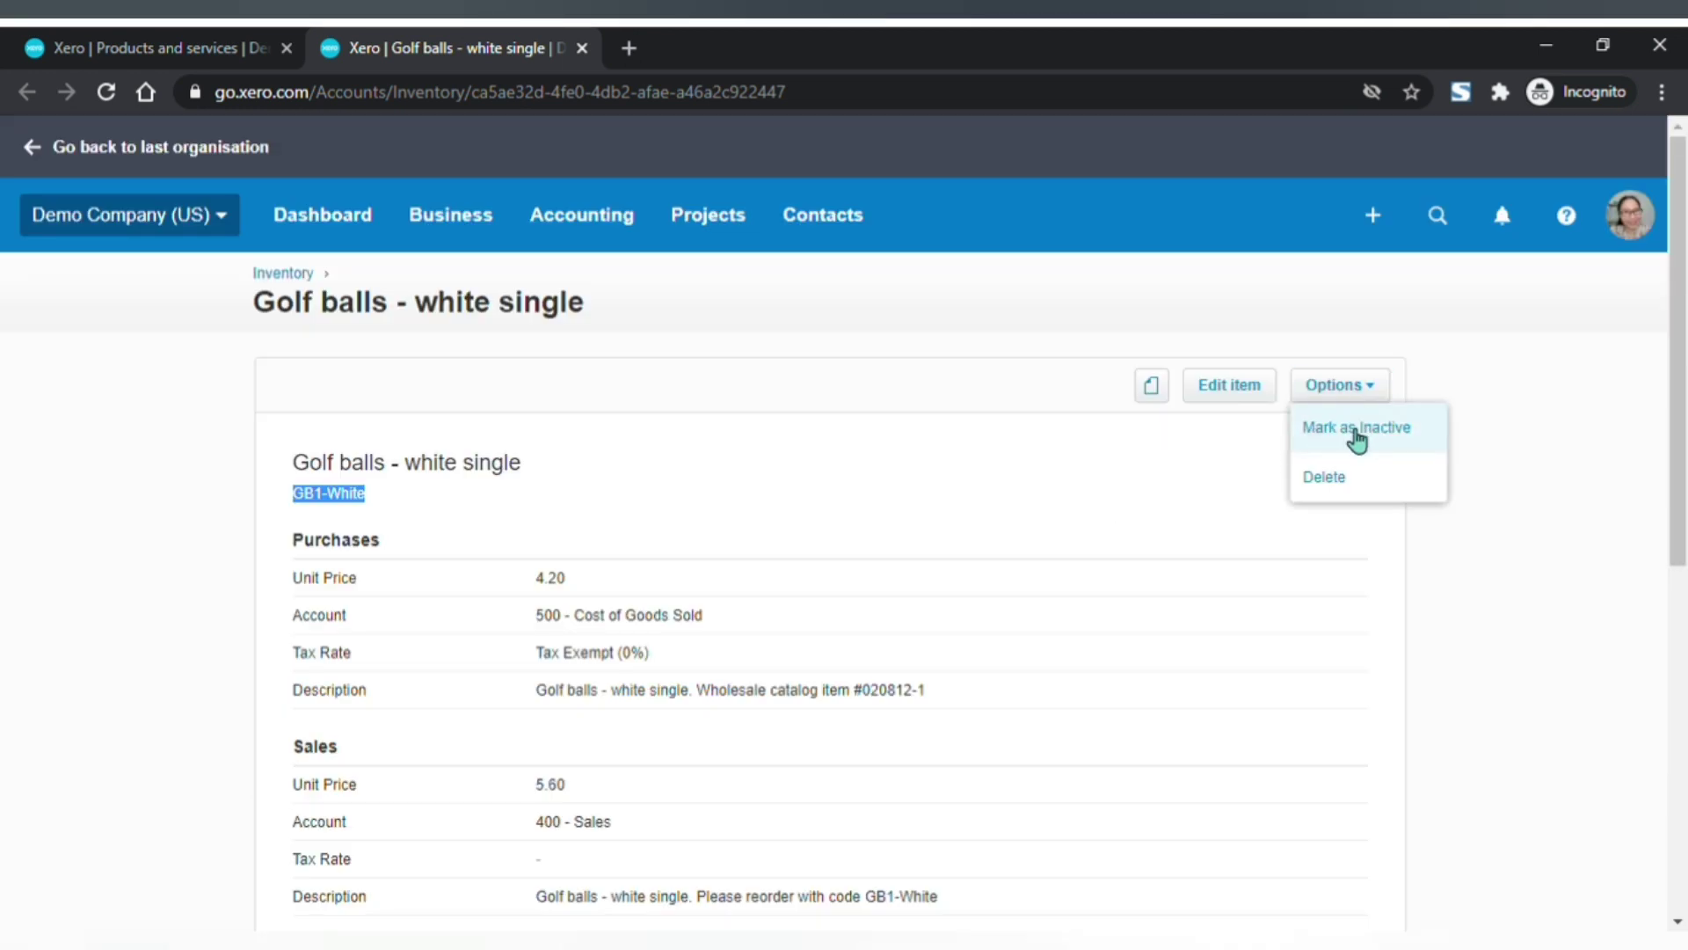
pyautogui.scroll(-7, 967, 633)
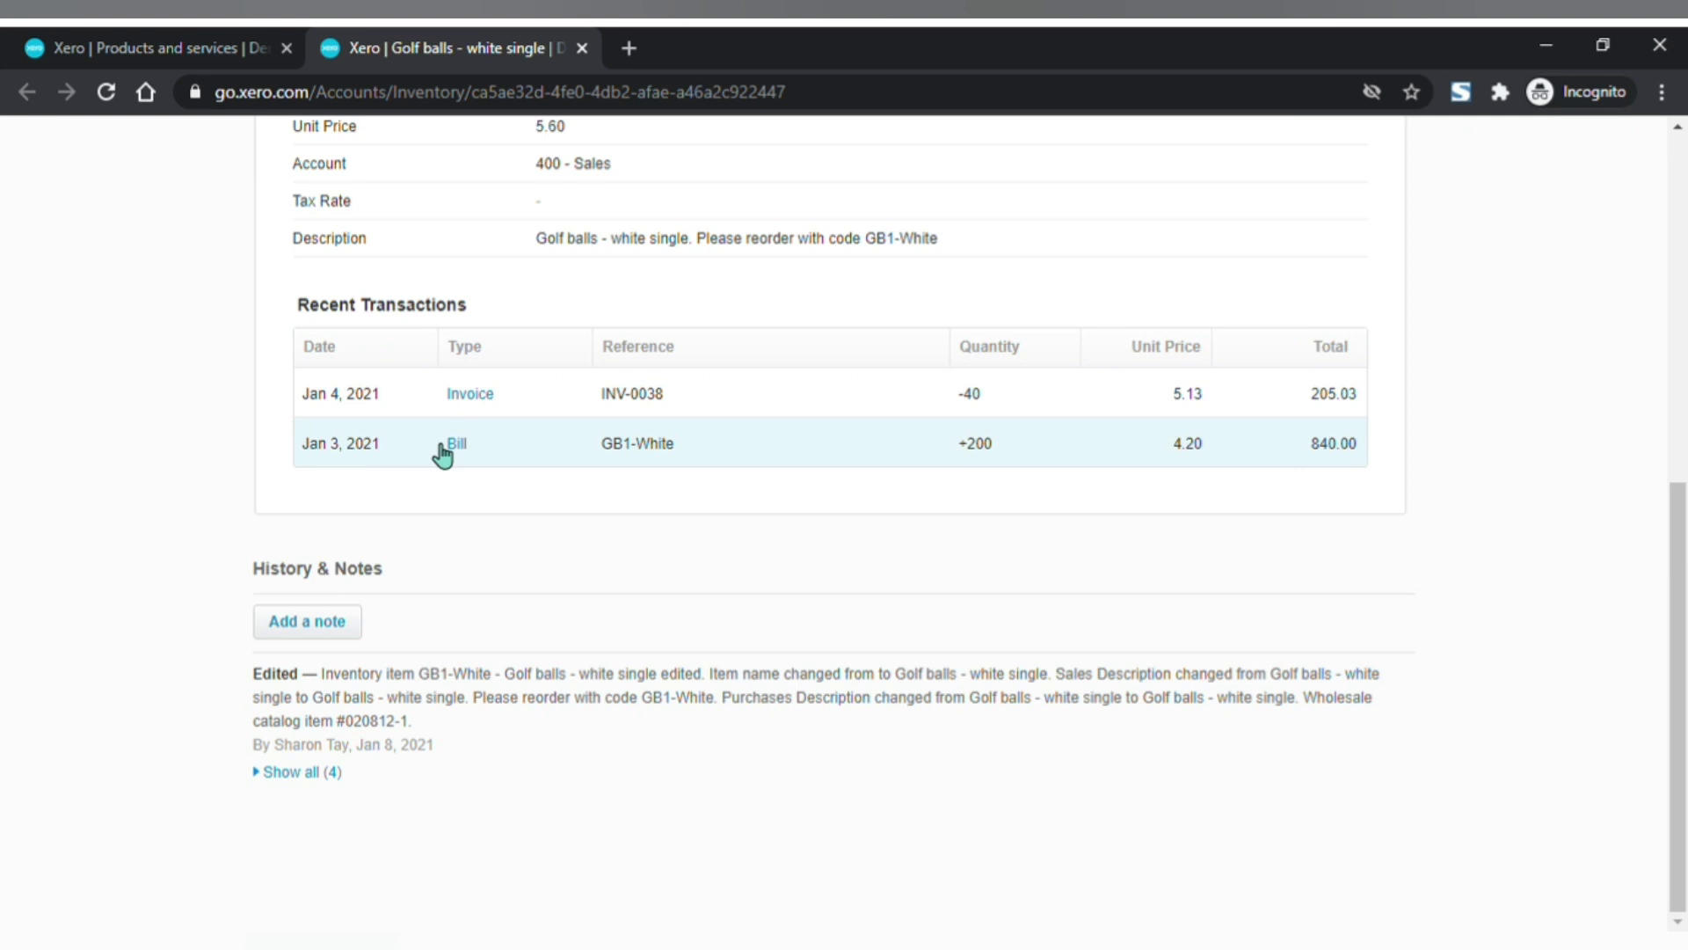
pyautogui.click(297, 771)
pyautogui.scroll(-3, 163, 724)
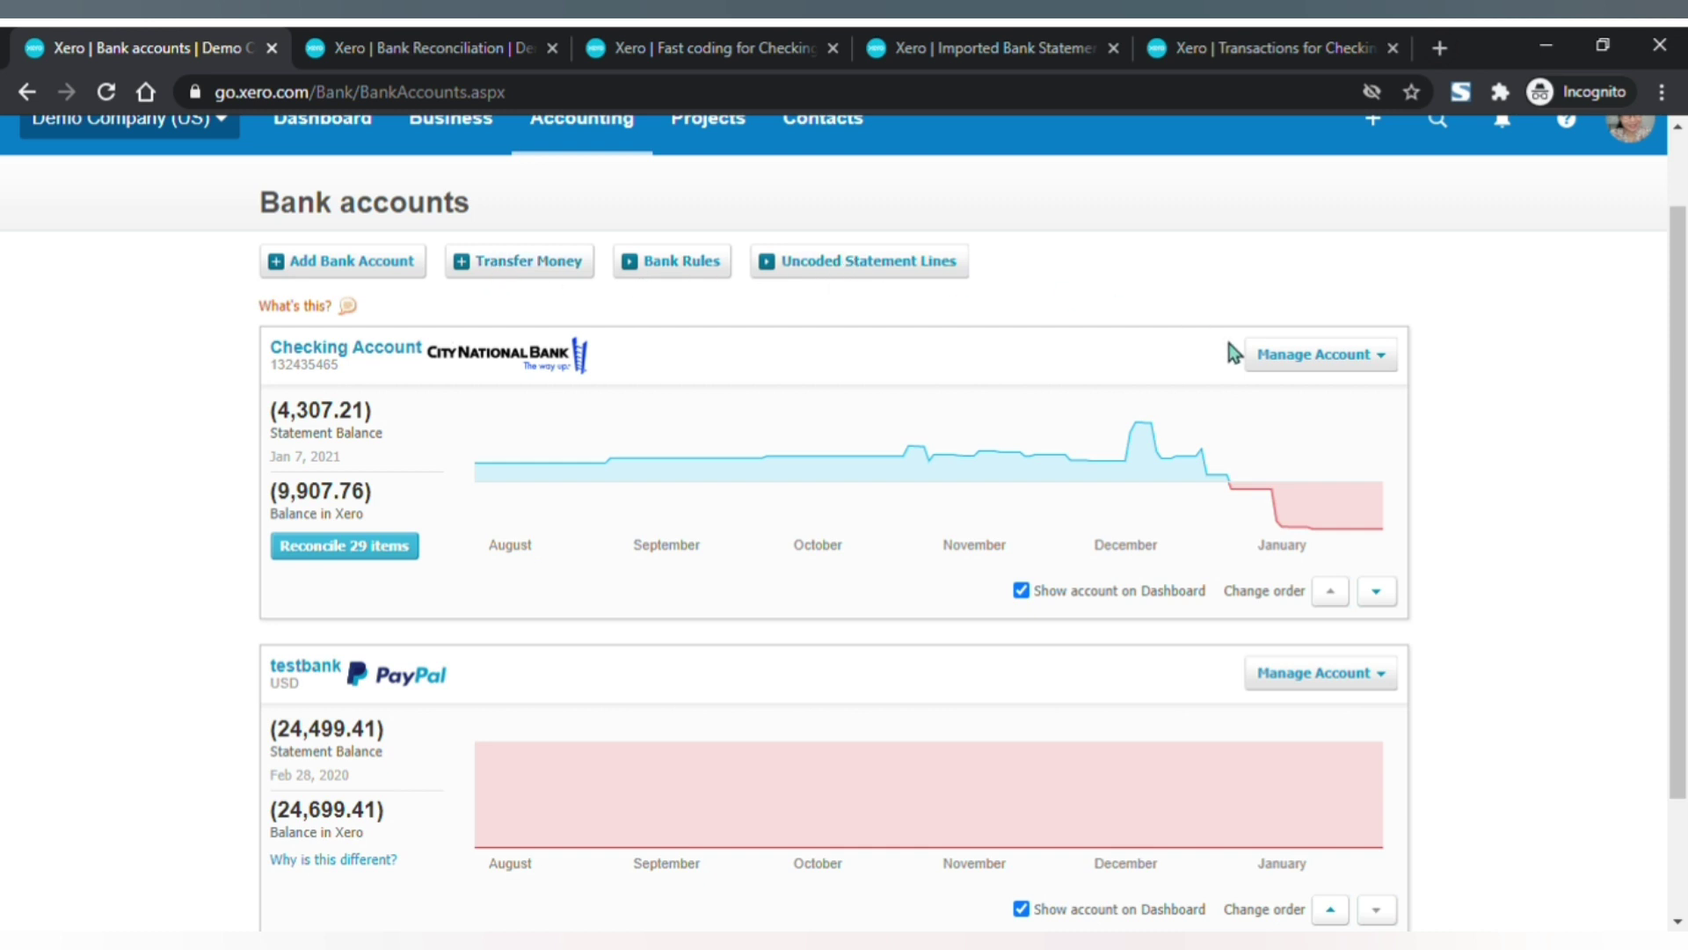
# Check the Checking Account's Manage Account options on the summary and reconciliation pages, reaching its Cash coding list
pyautogui.click(1301, 370)
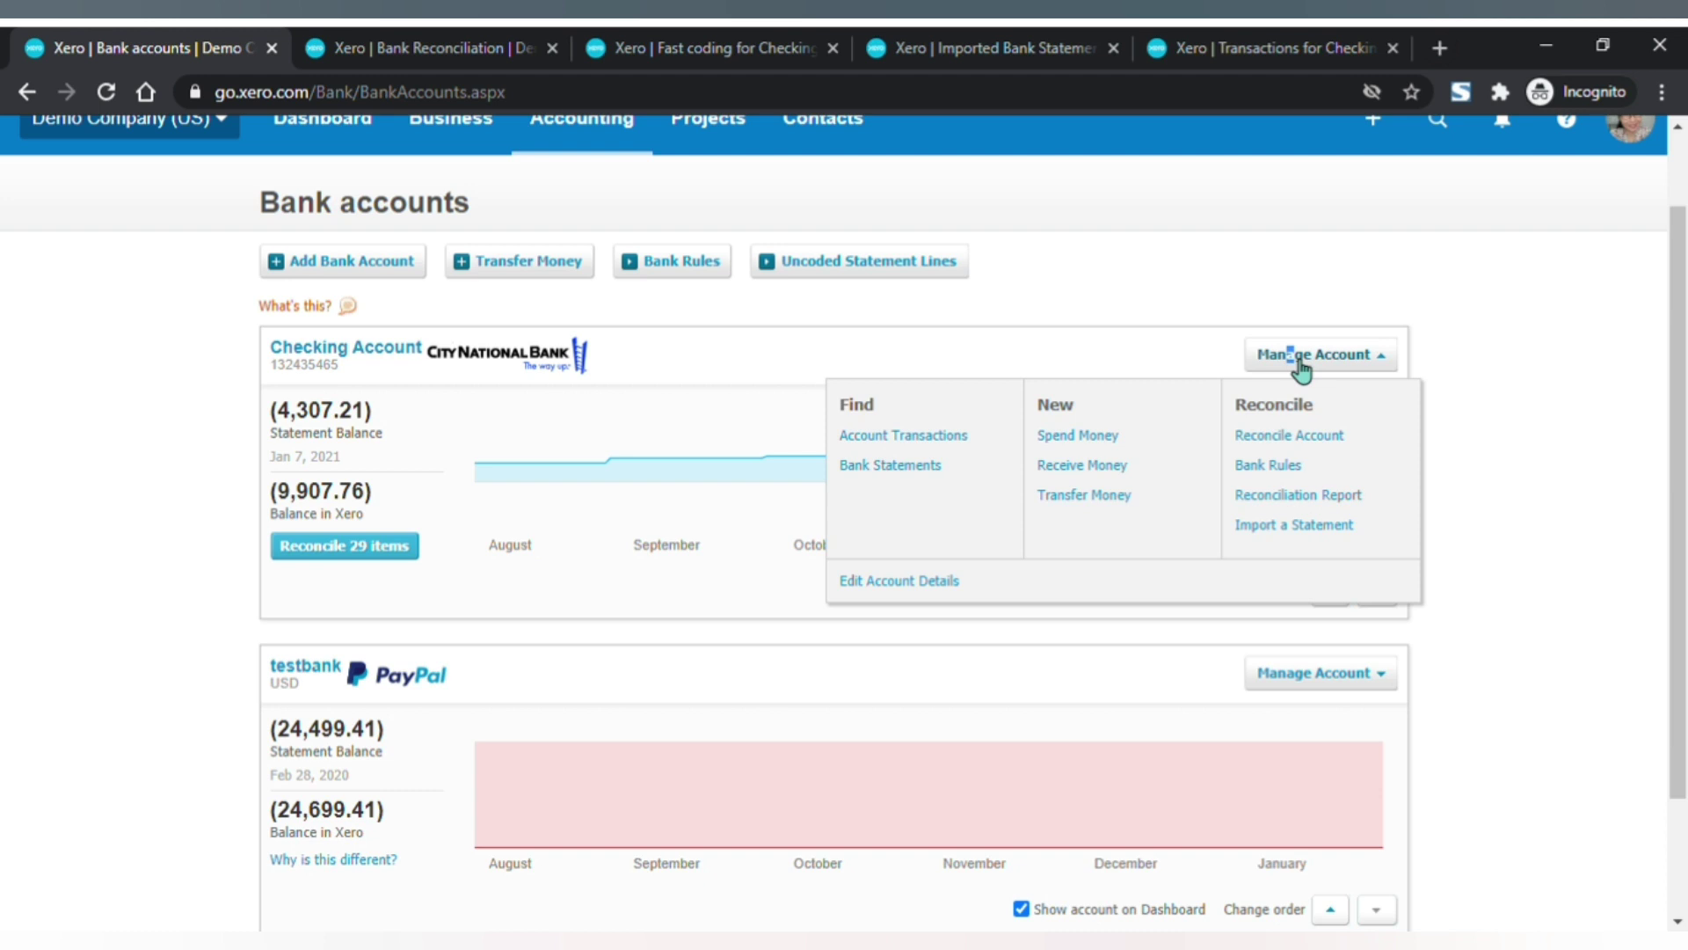
pyautogui.click(1195, 292)
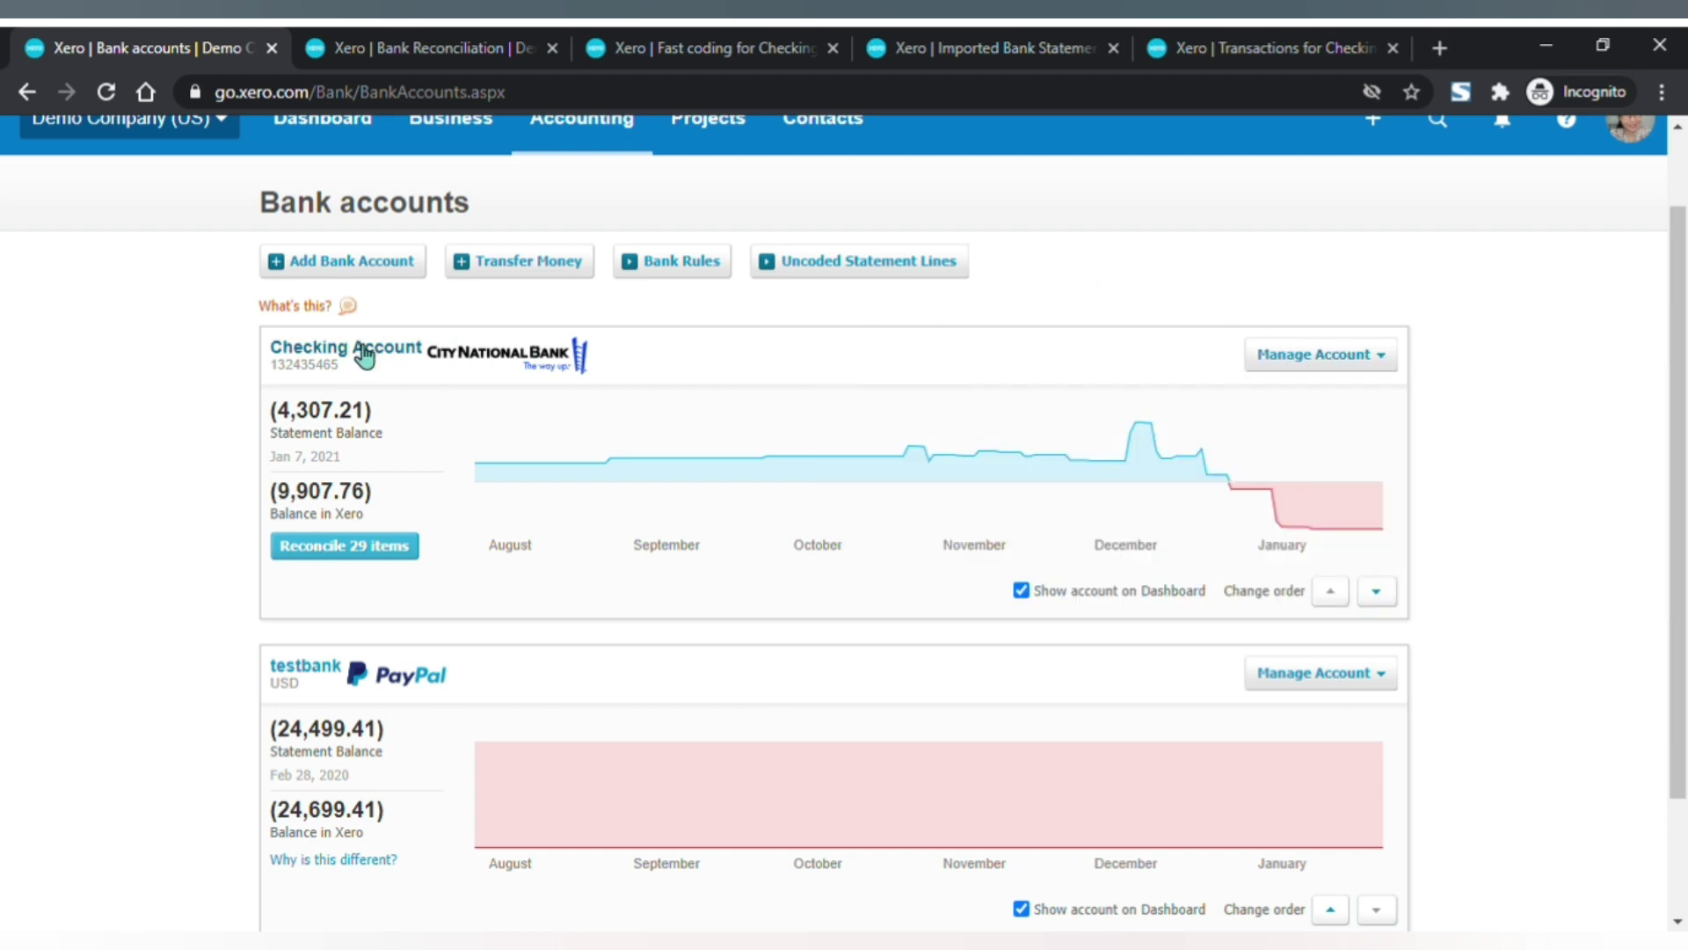
pyautogui.click(409, 44)
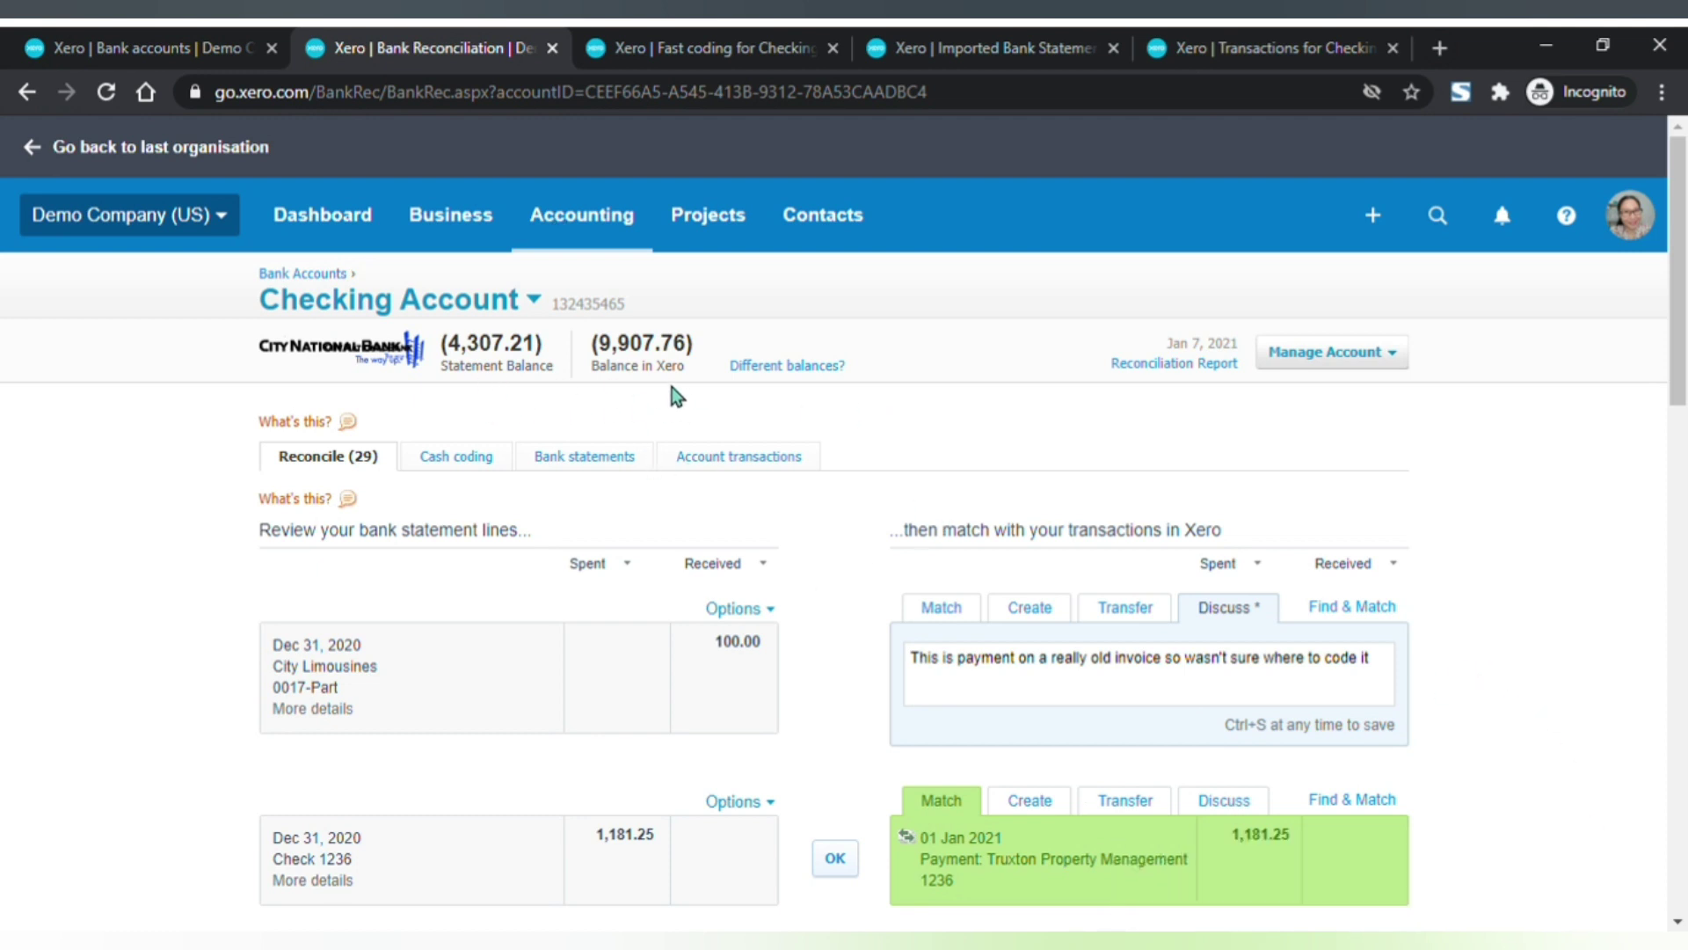
pyautogui.click(1315, 360)
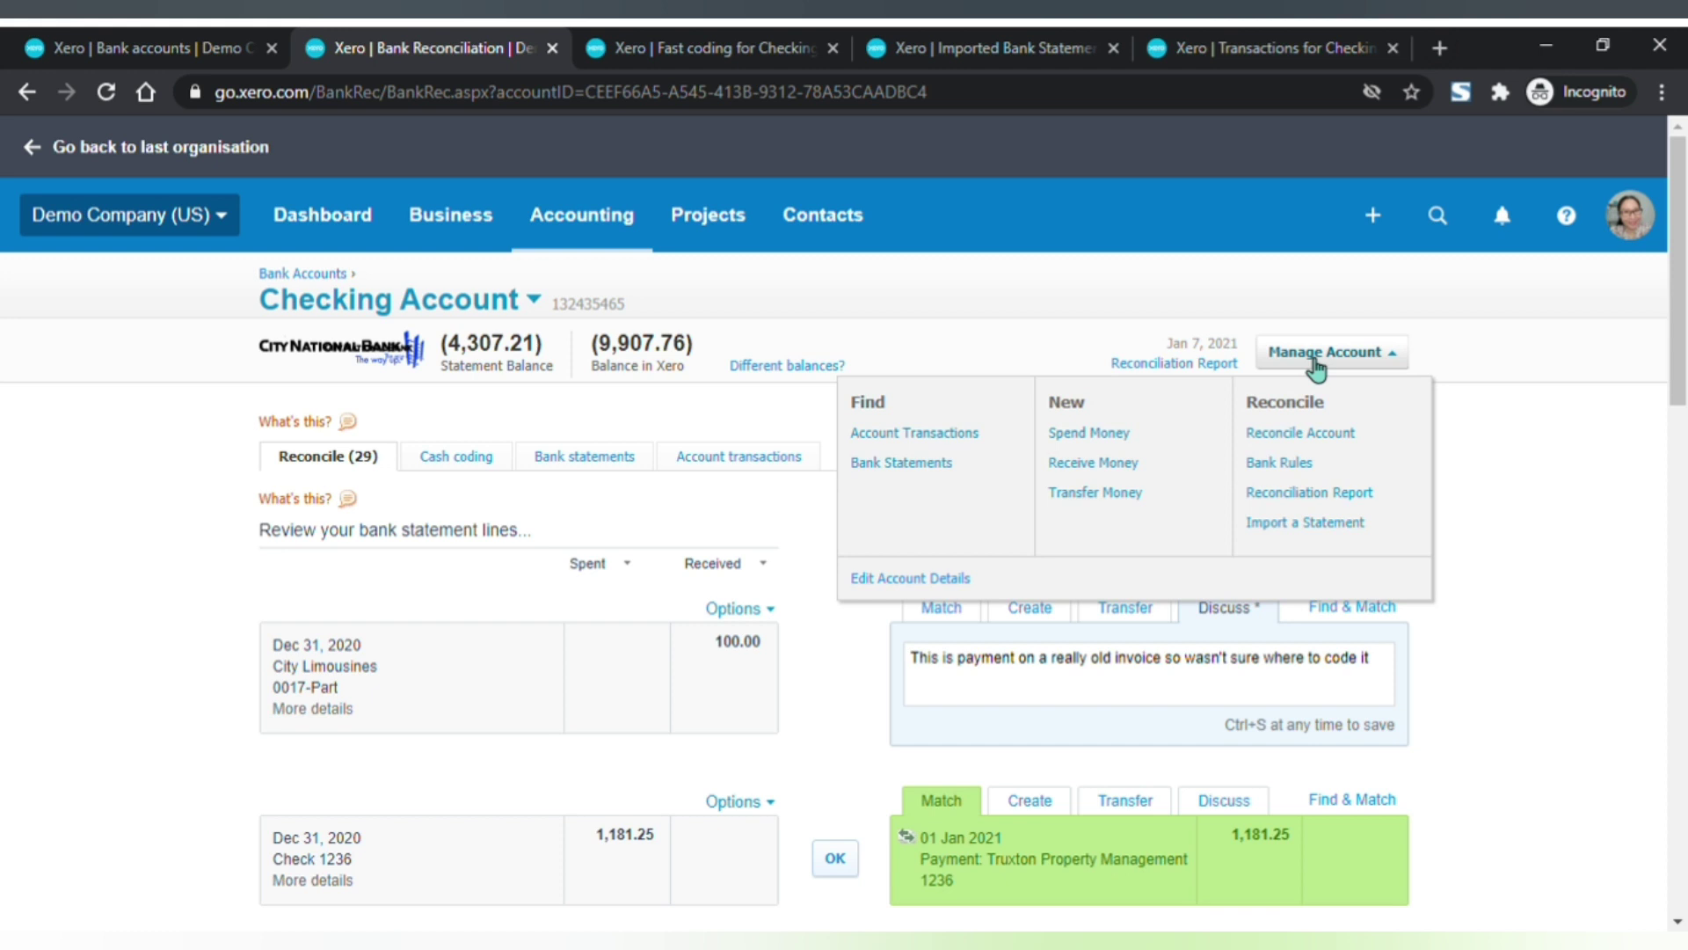
pyautogui.click(393, 420)
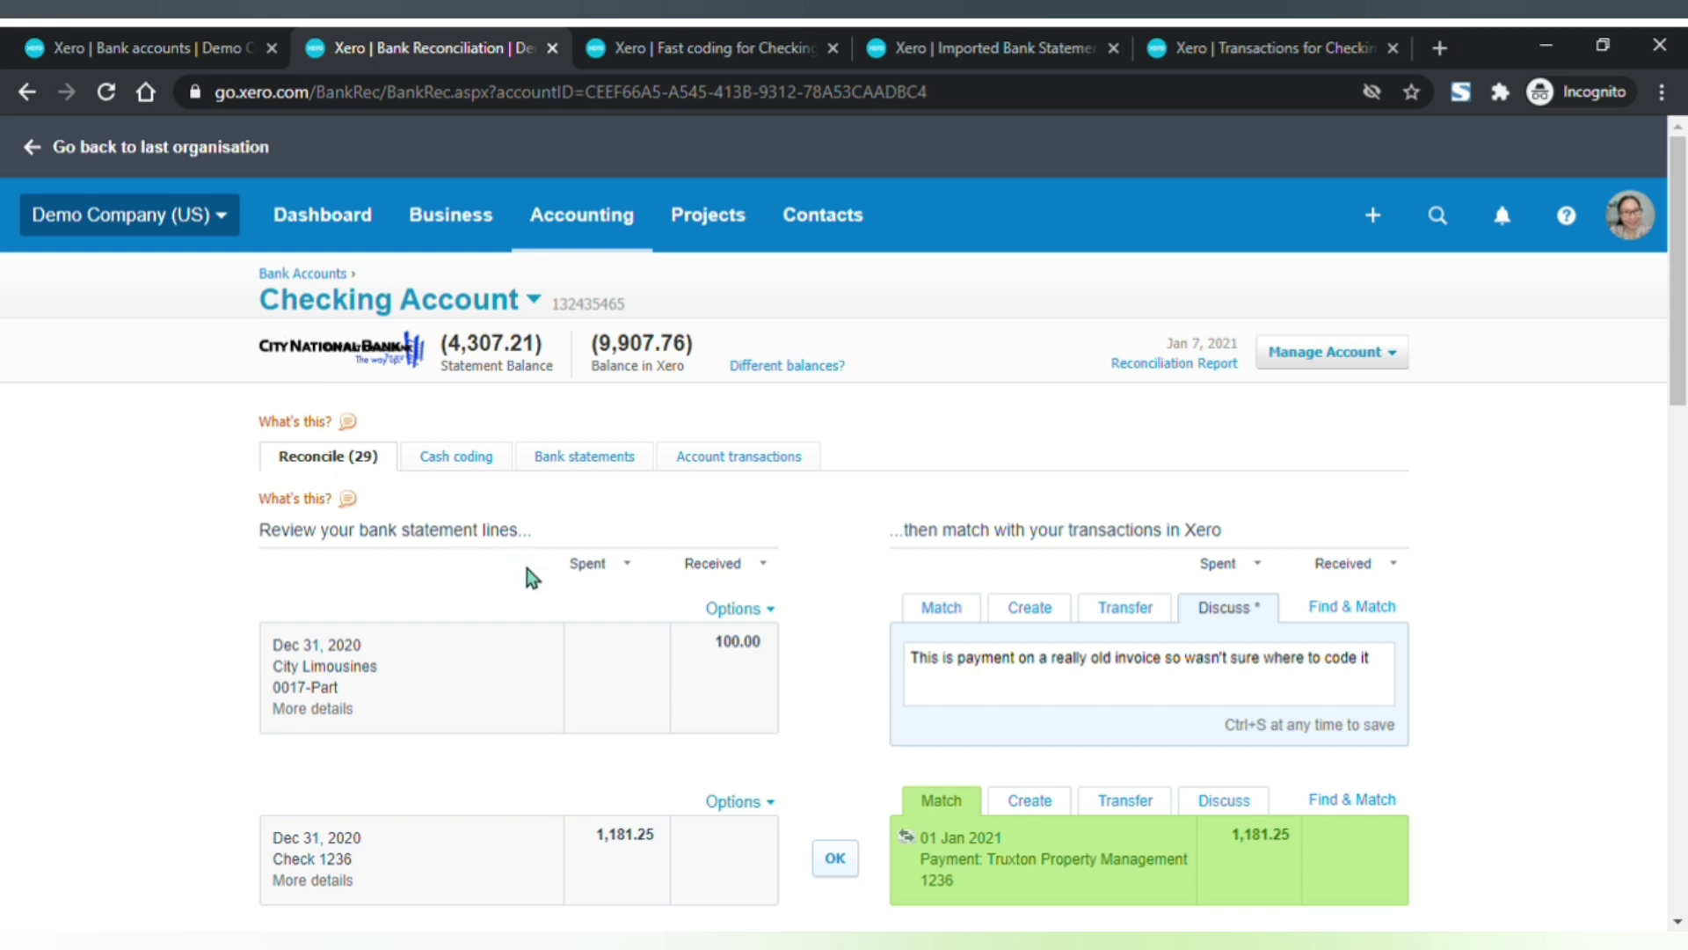
pyautogui.scroll(-3, 578, 630)
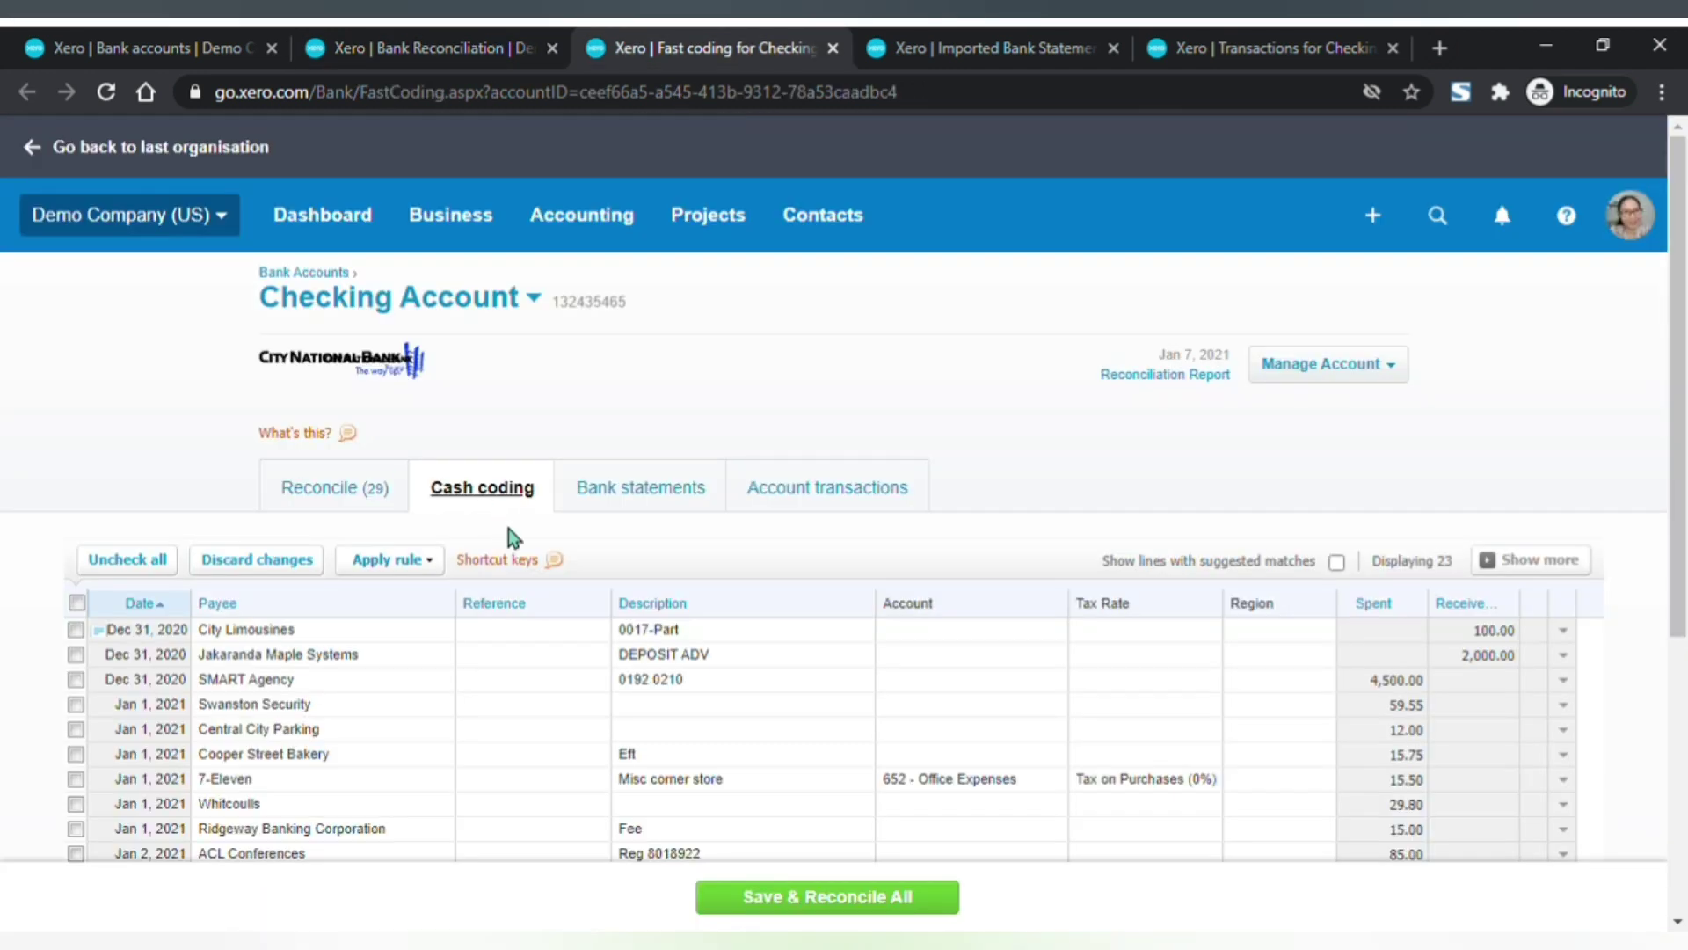
# Browse the Checking Account's imported statement lines, then its recorded transactions
pyautogui.scroll(-3, 571, 651)
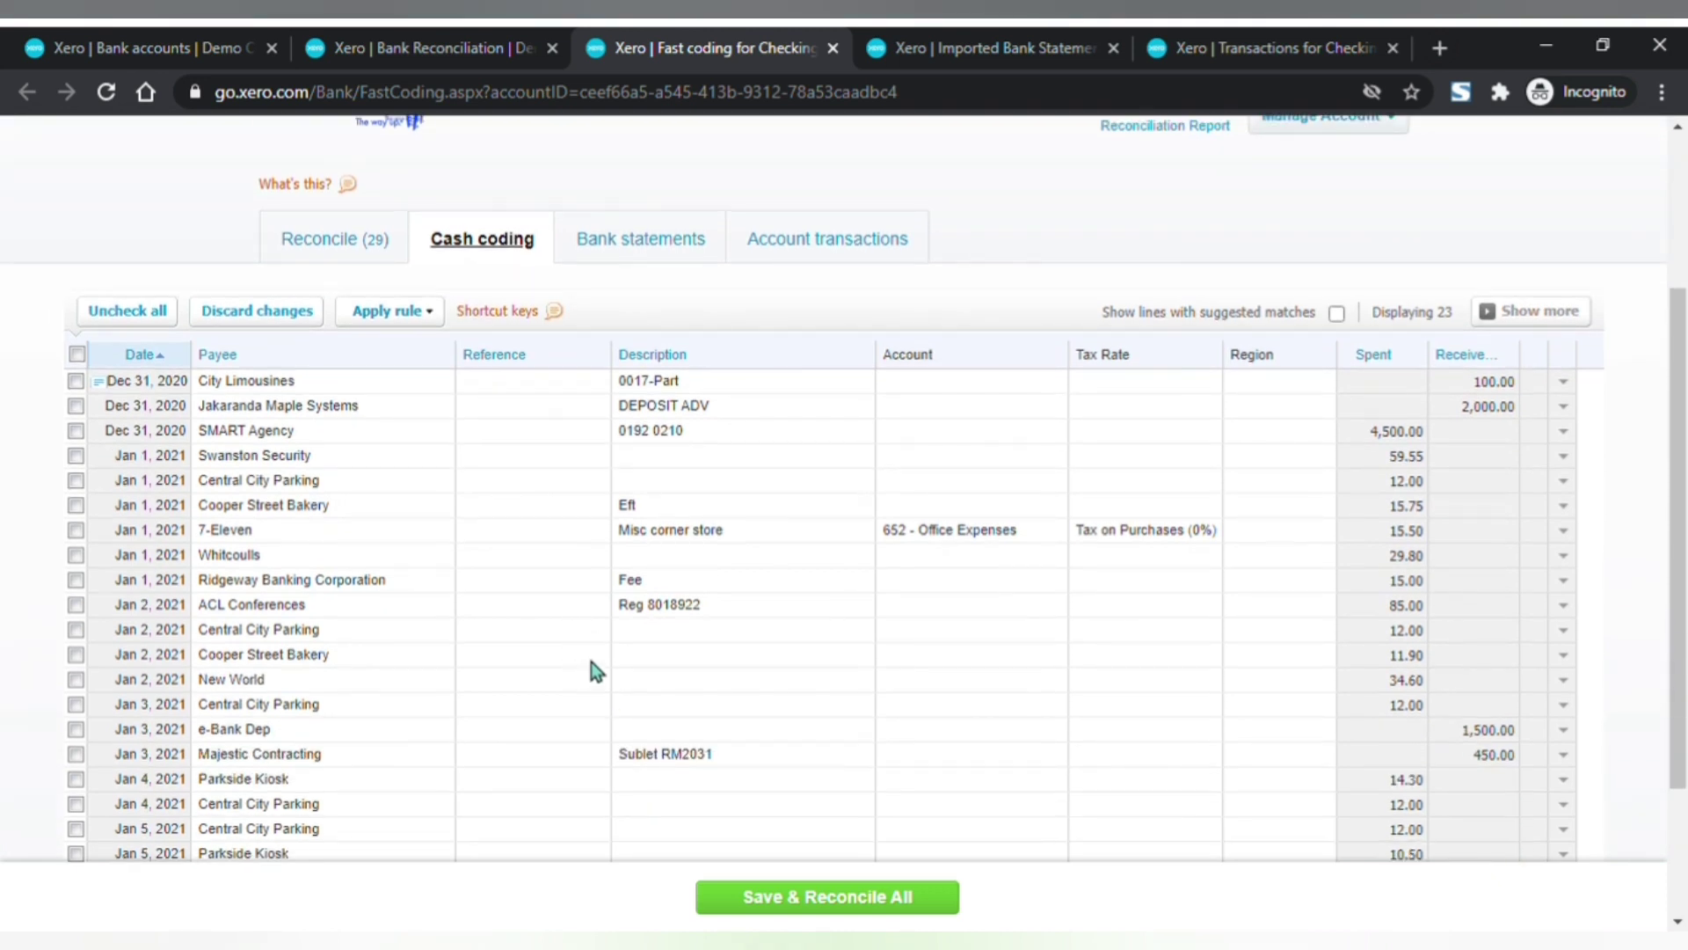
pyautogui.hotkey('ctrl', 'Tab')
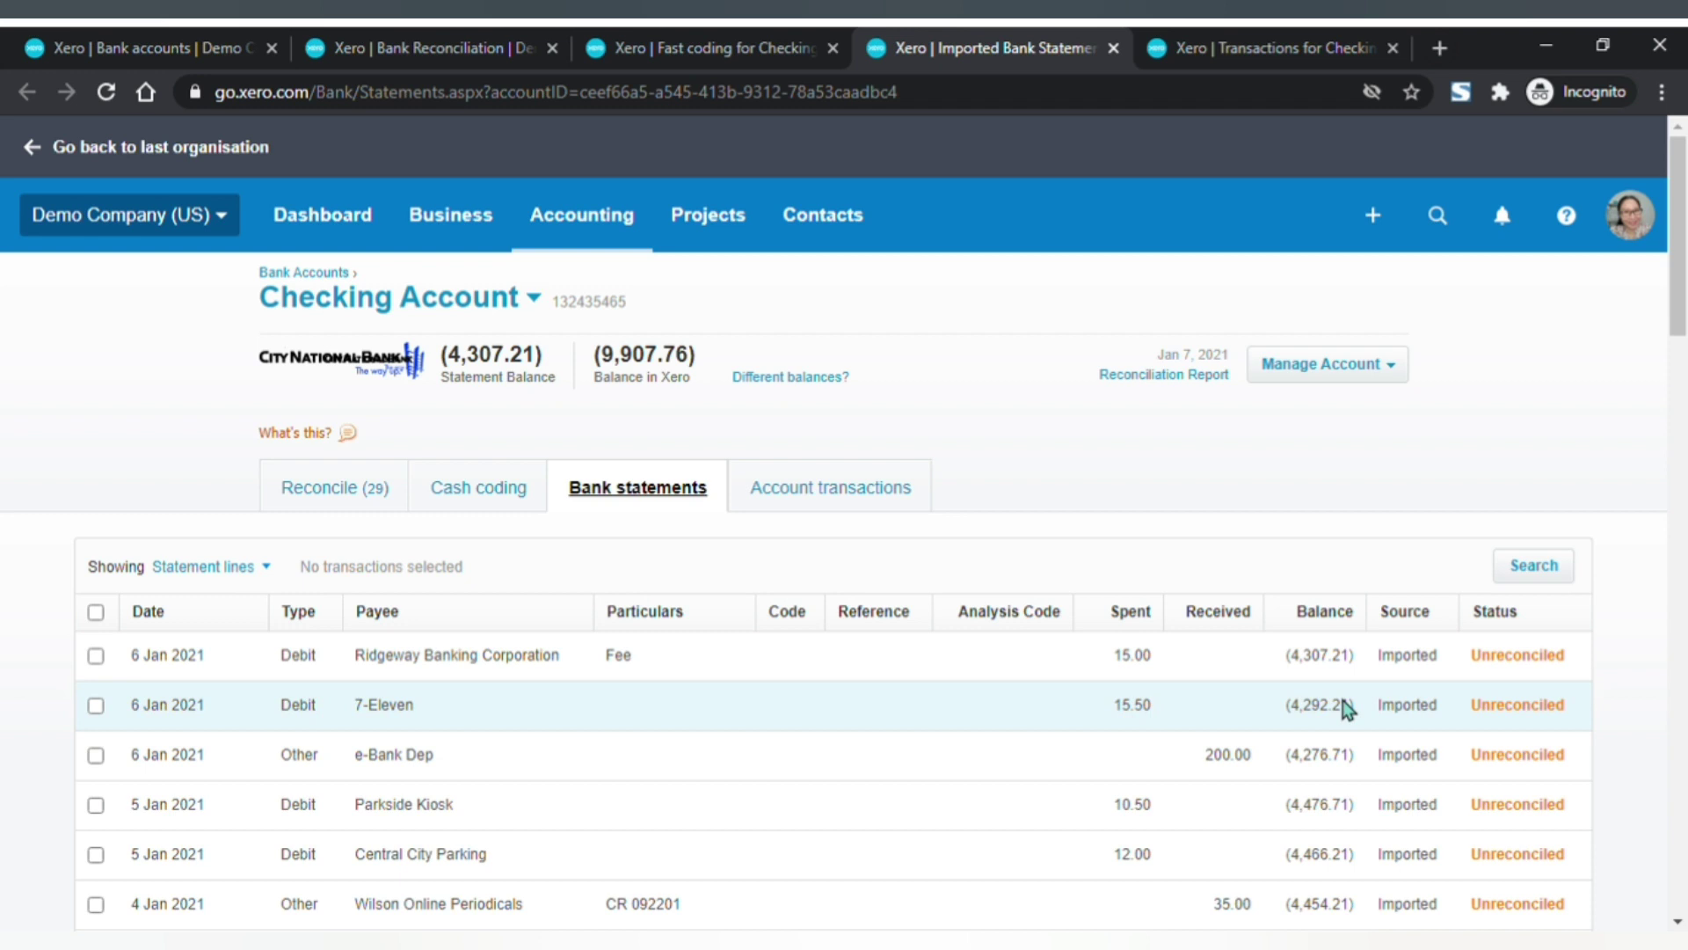
pyautogui.scroll(-3, 1342, 700)
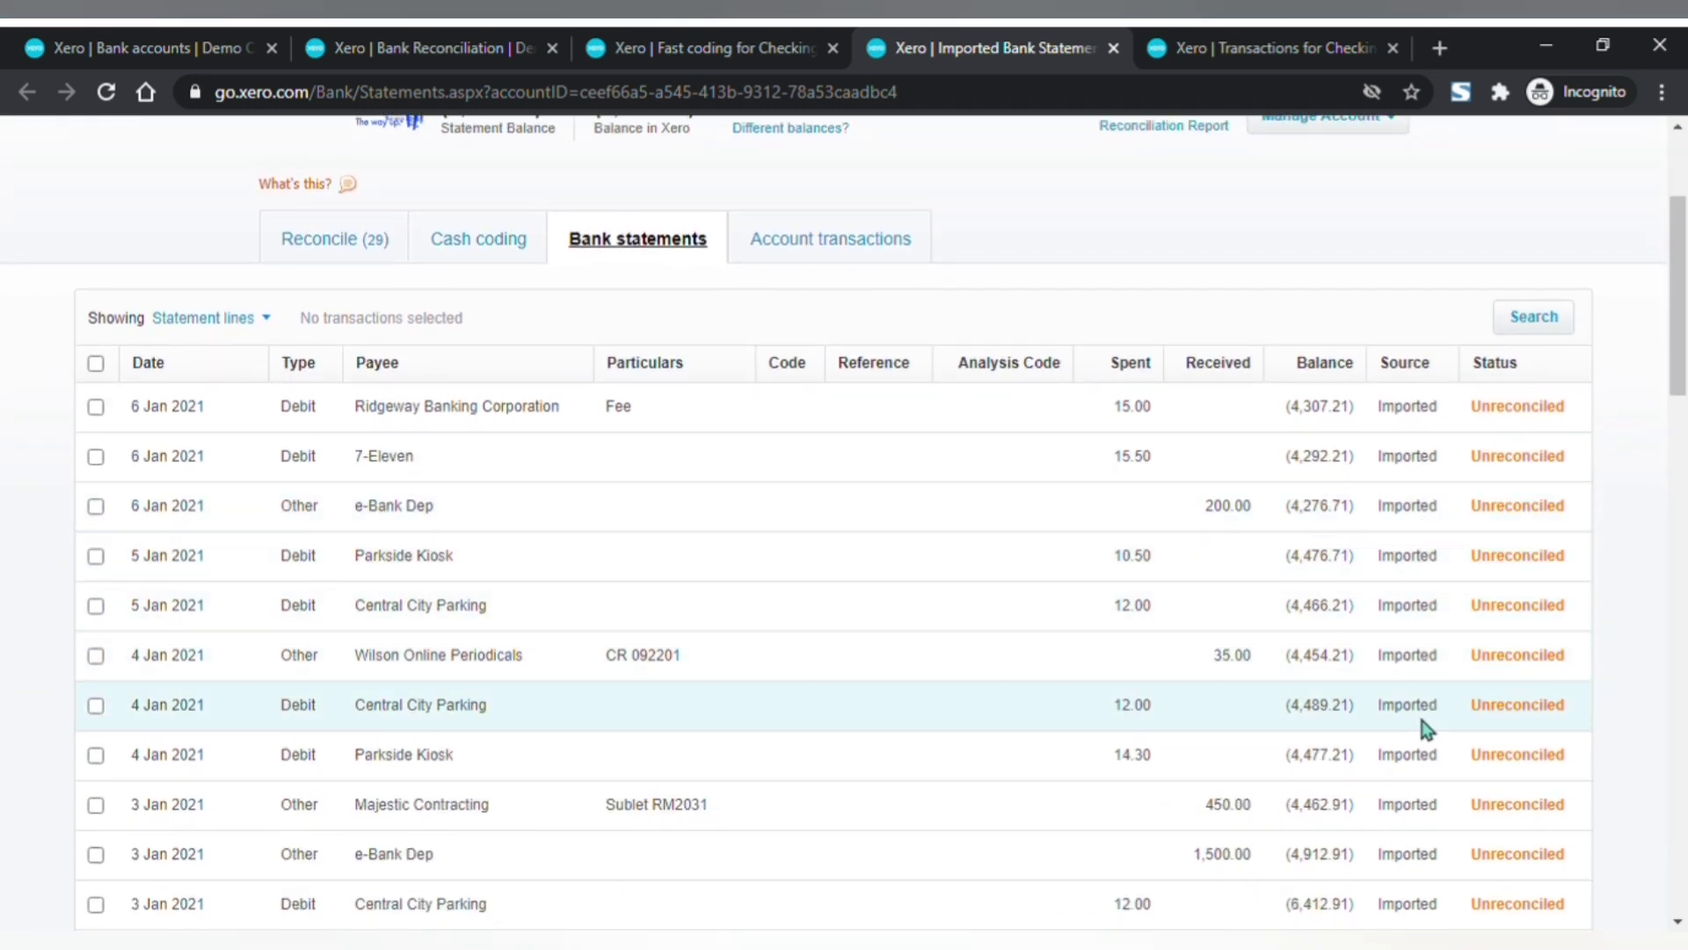
pyautogui.hotkey('ctrl', 'Tab')
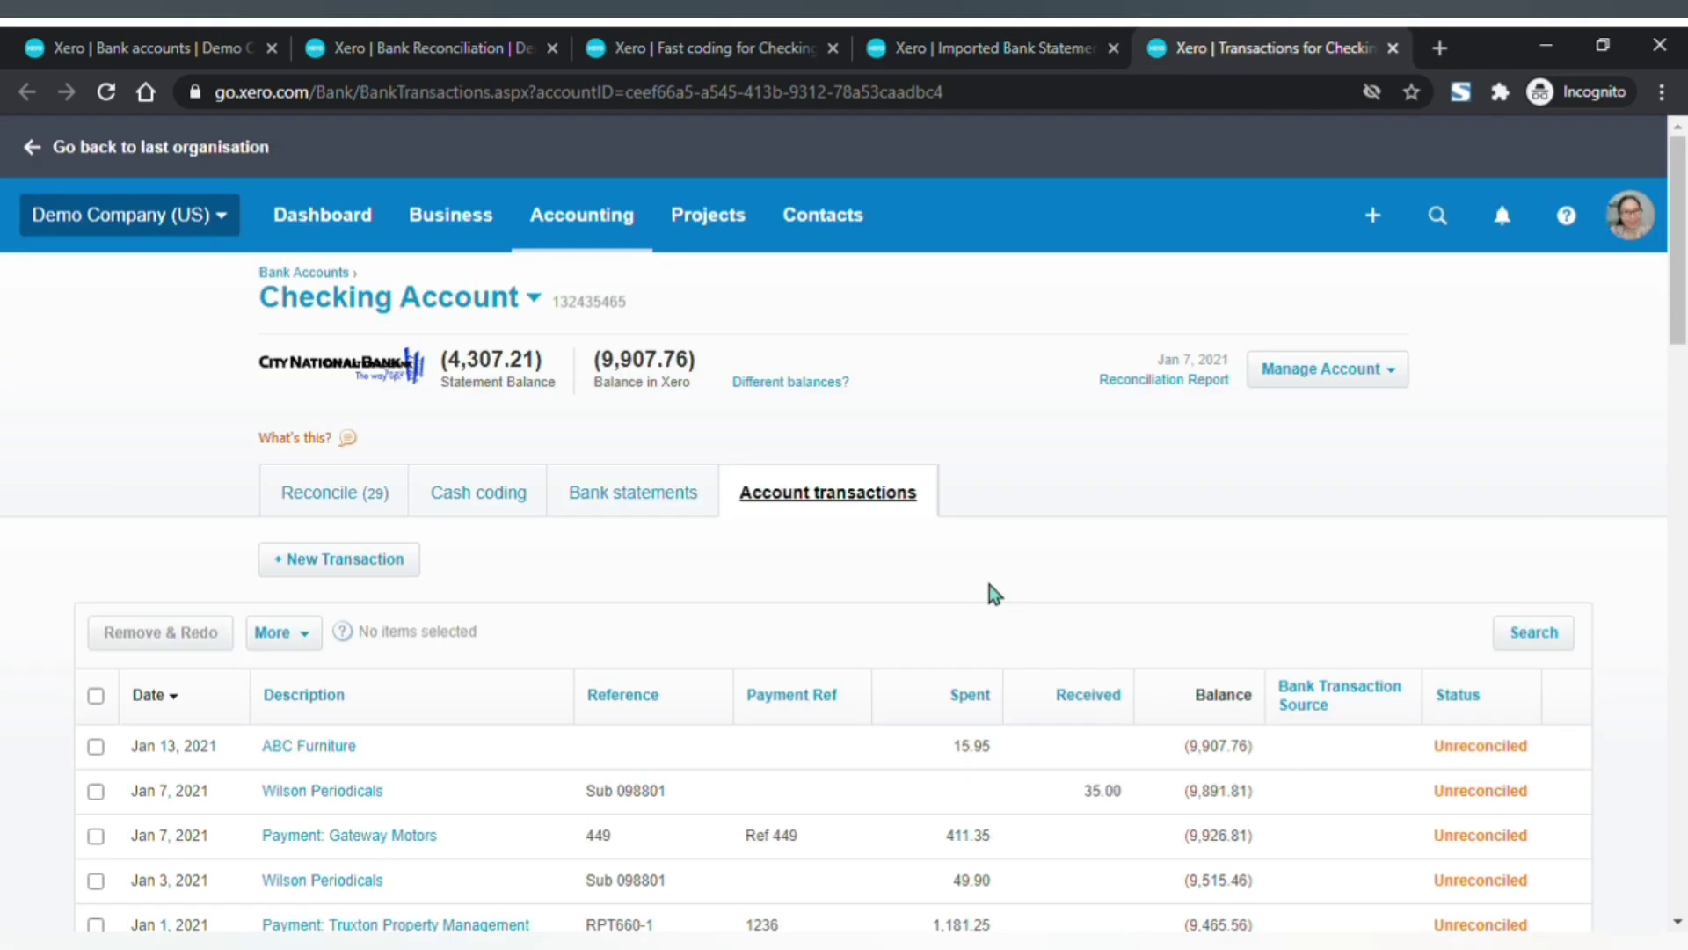
pyautogui.scroll(-3, 989, 583)
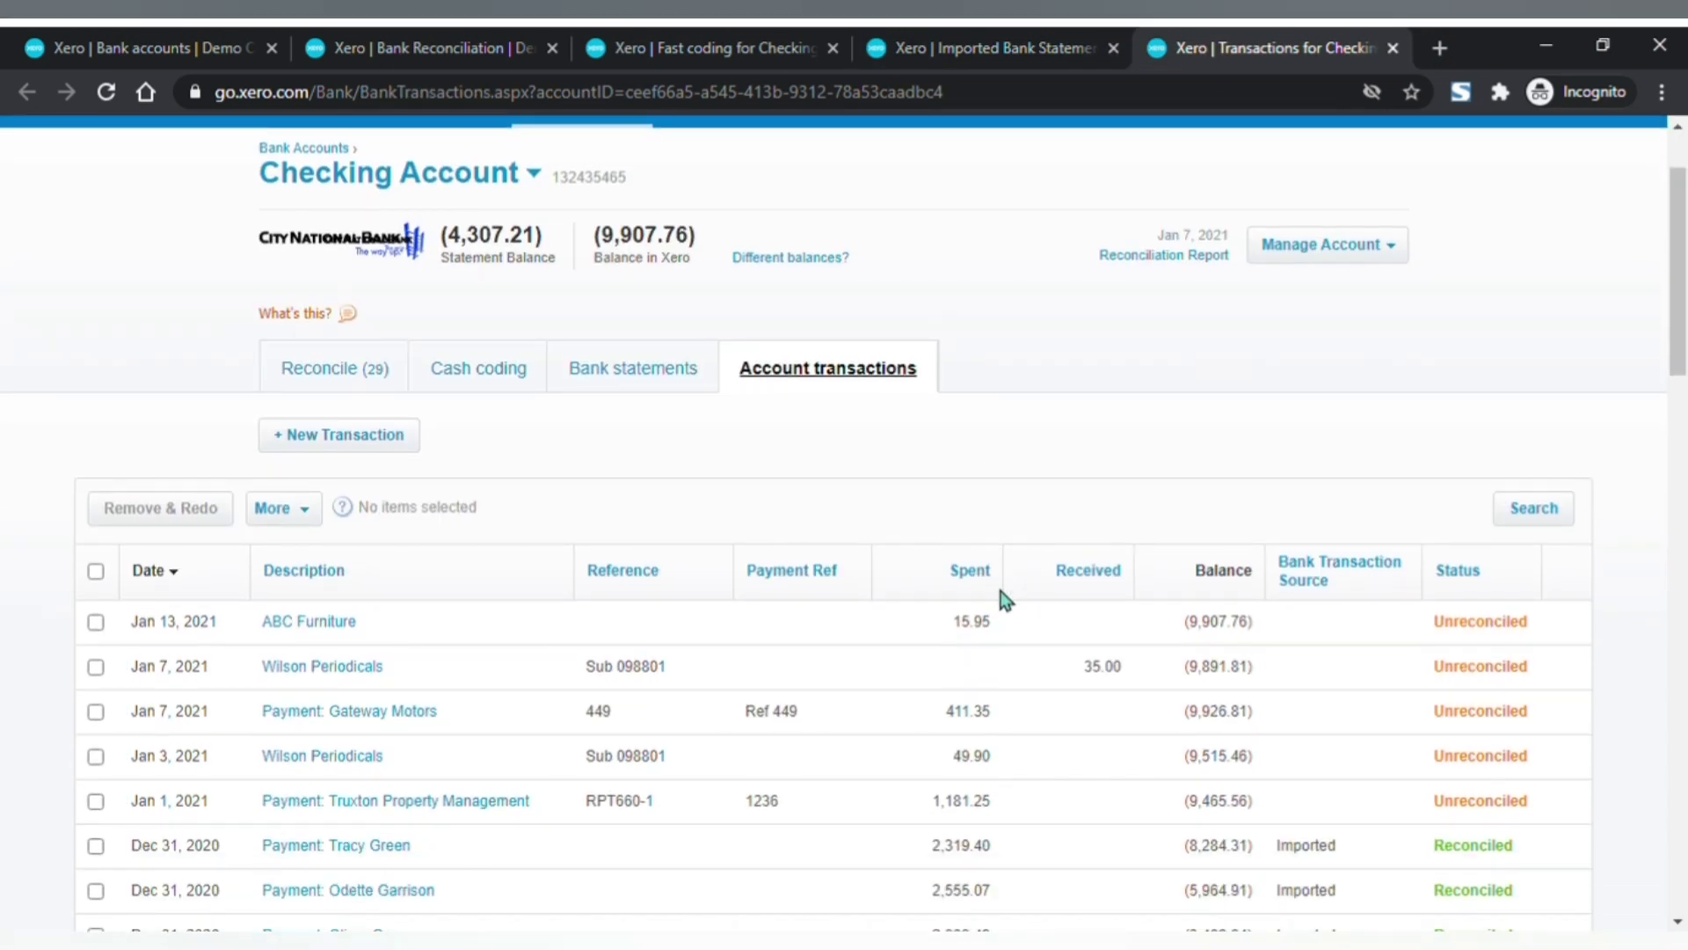
pyautogui.scroll(-2, 1002, 682)
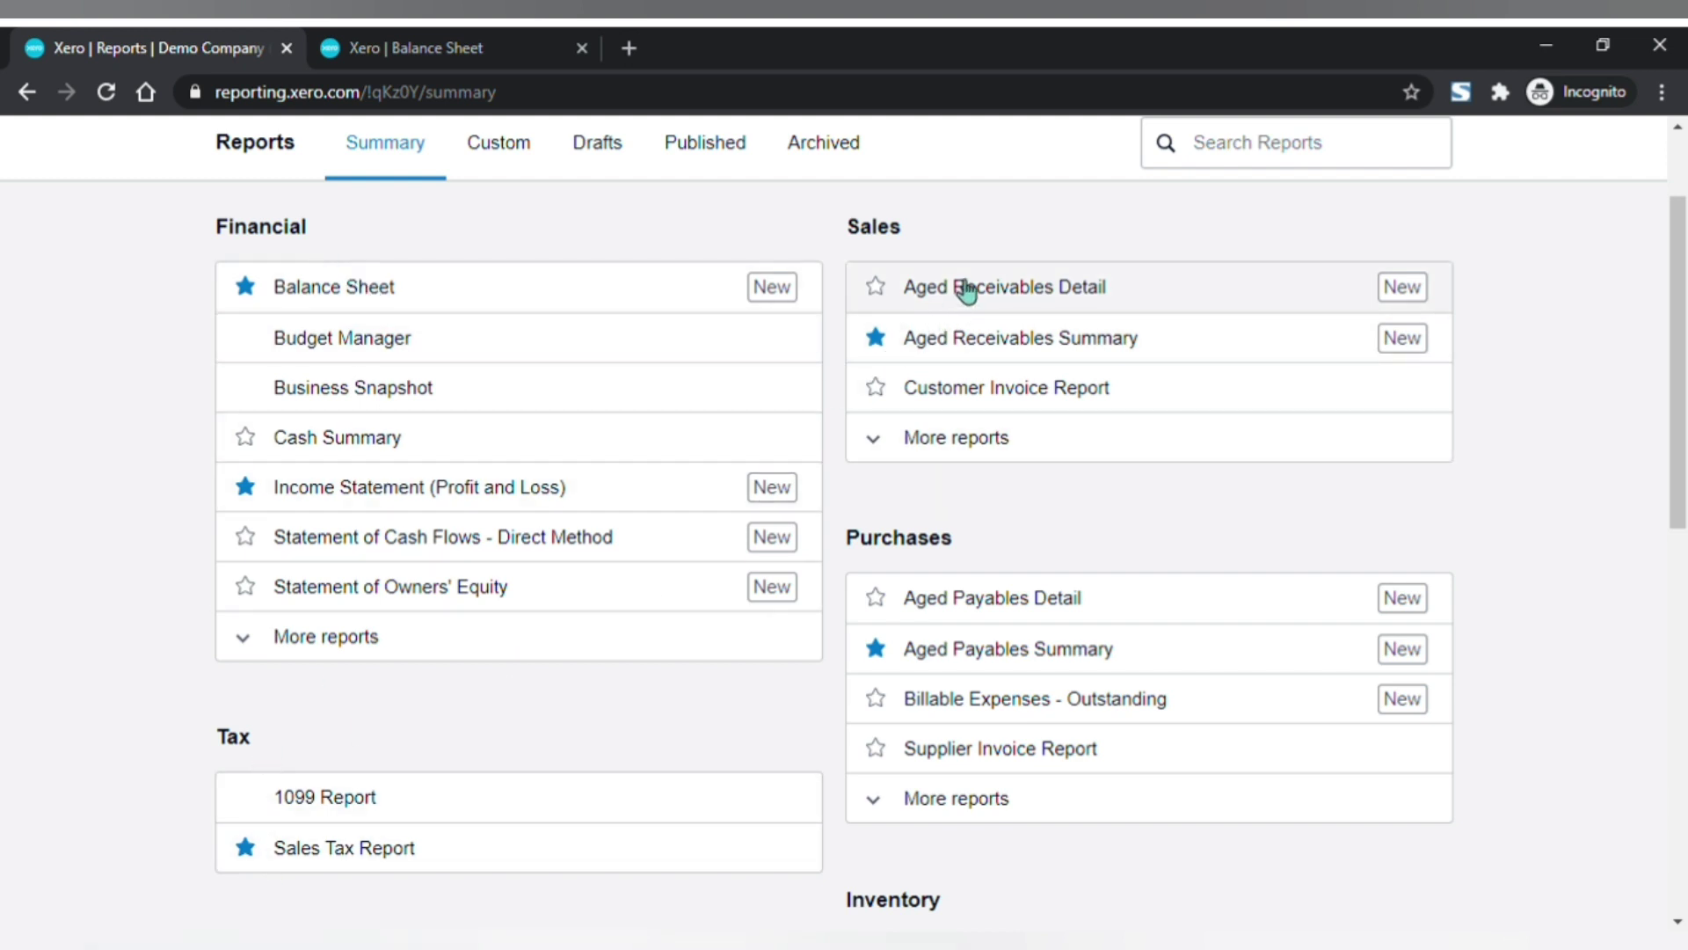
# Star Aged Receivables Detail as a favourite, then show the Balance Sheet as of February 27, 2020
pyautogui.scroll(-7, 890, 570)
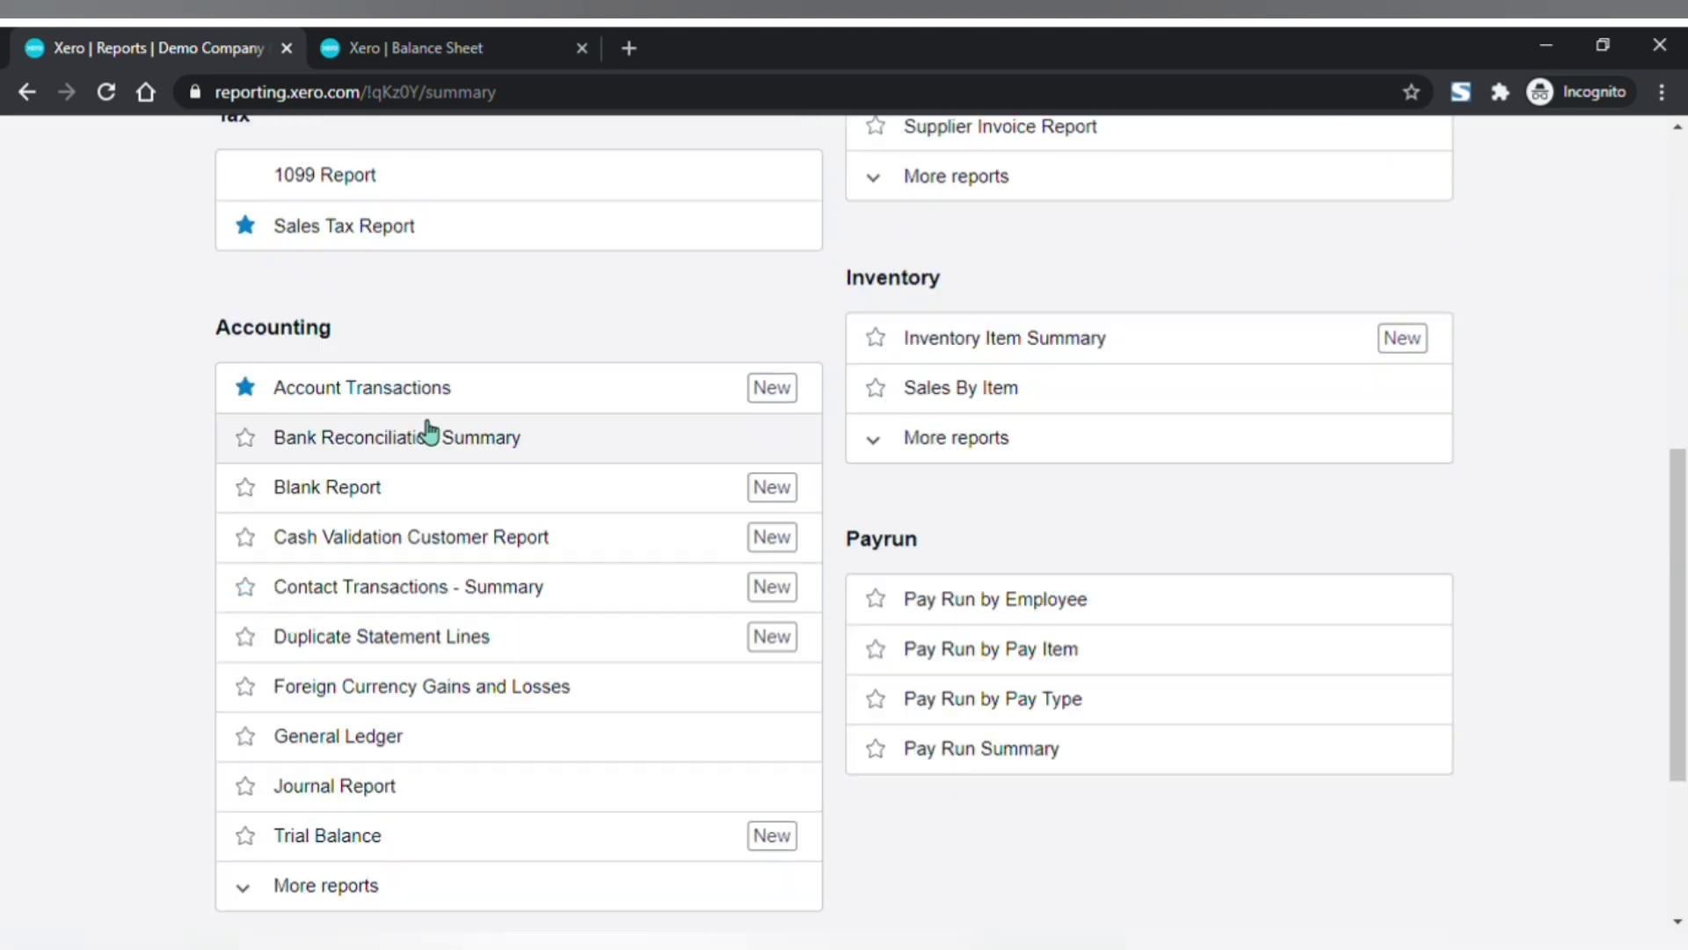
pyautogui.scroll(-4, 264, 629)
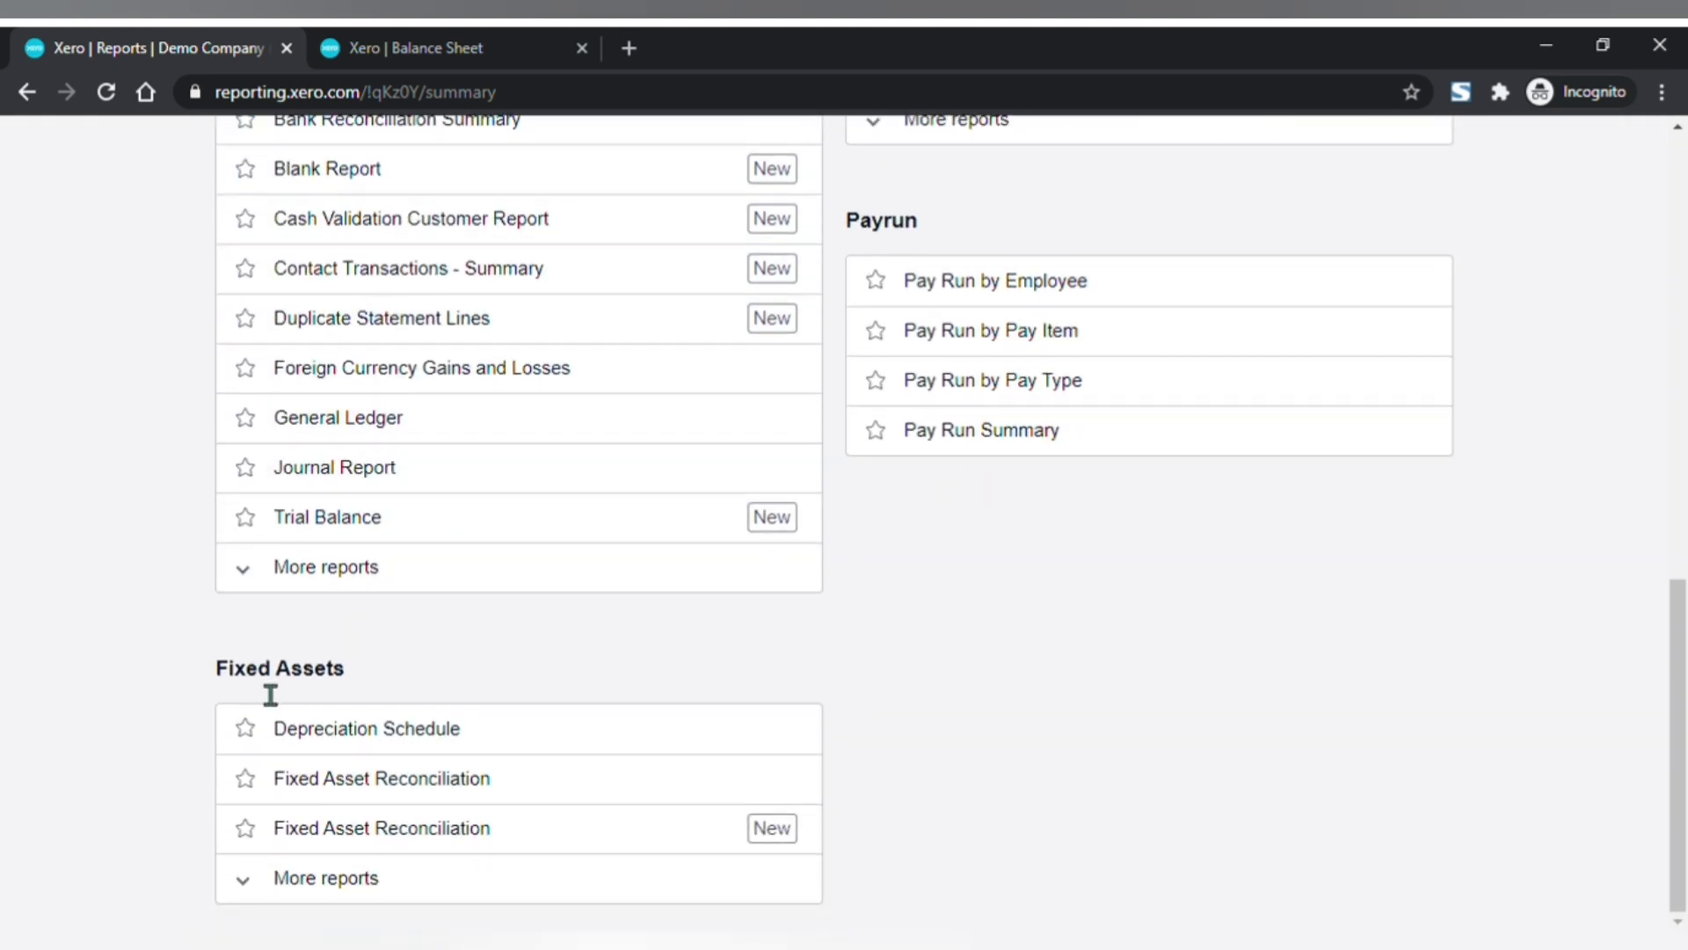
pyautogui.scroll(4, 971, 348)
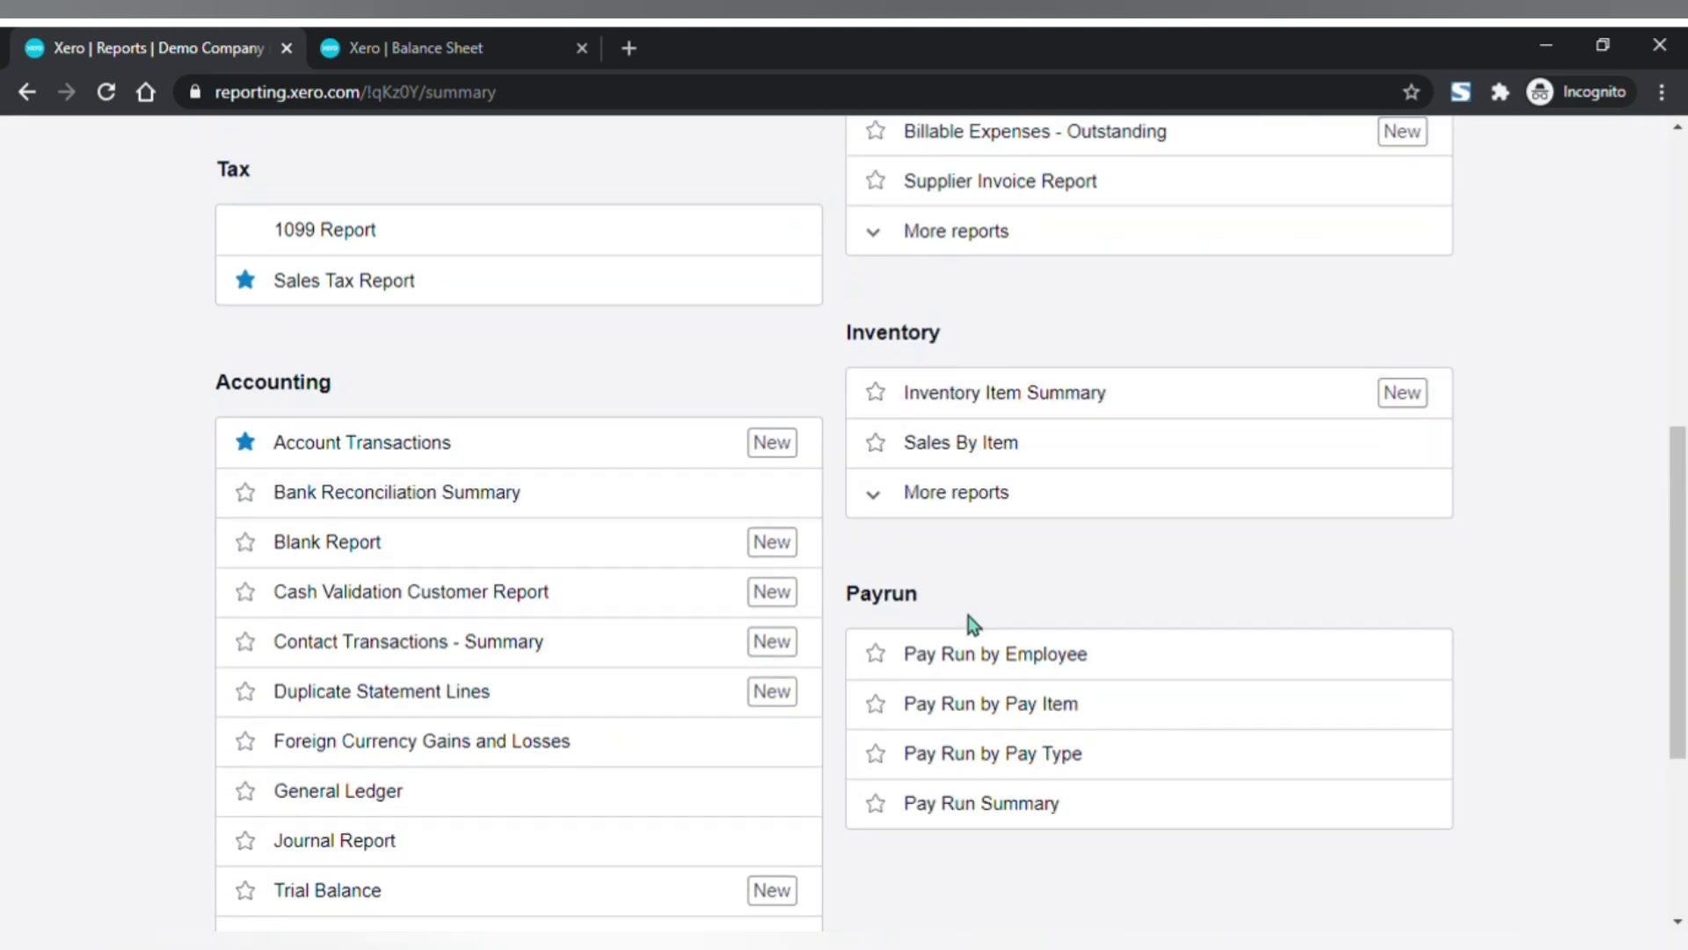
pyautogui.scroll(8, 967, 602)
pyautogui.click(875, 437)
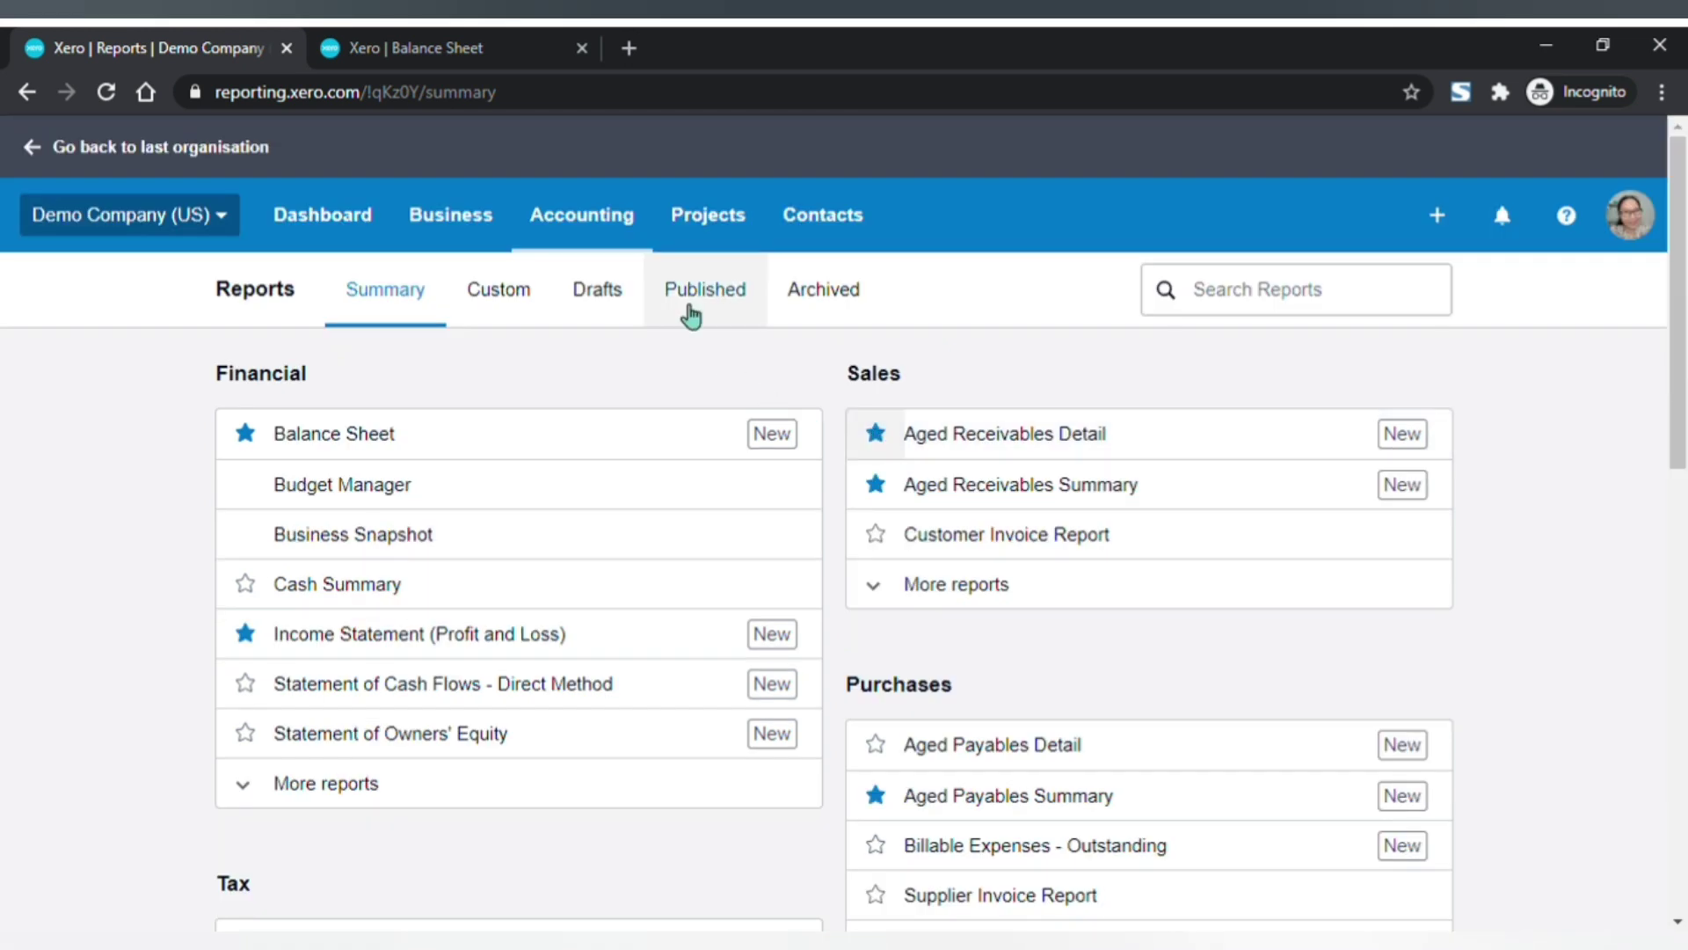
pyautogui.click(617, 211)
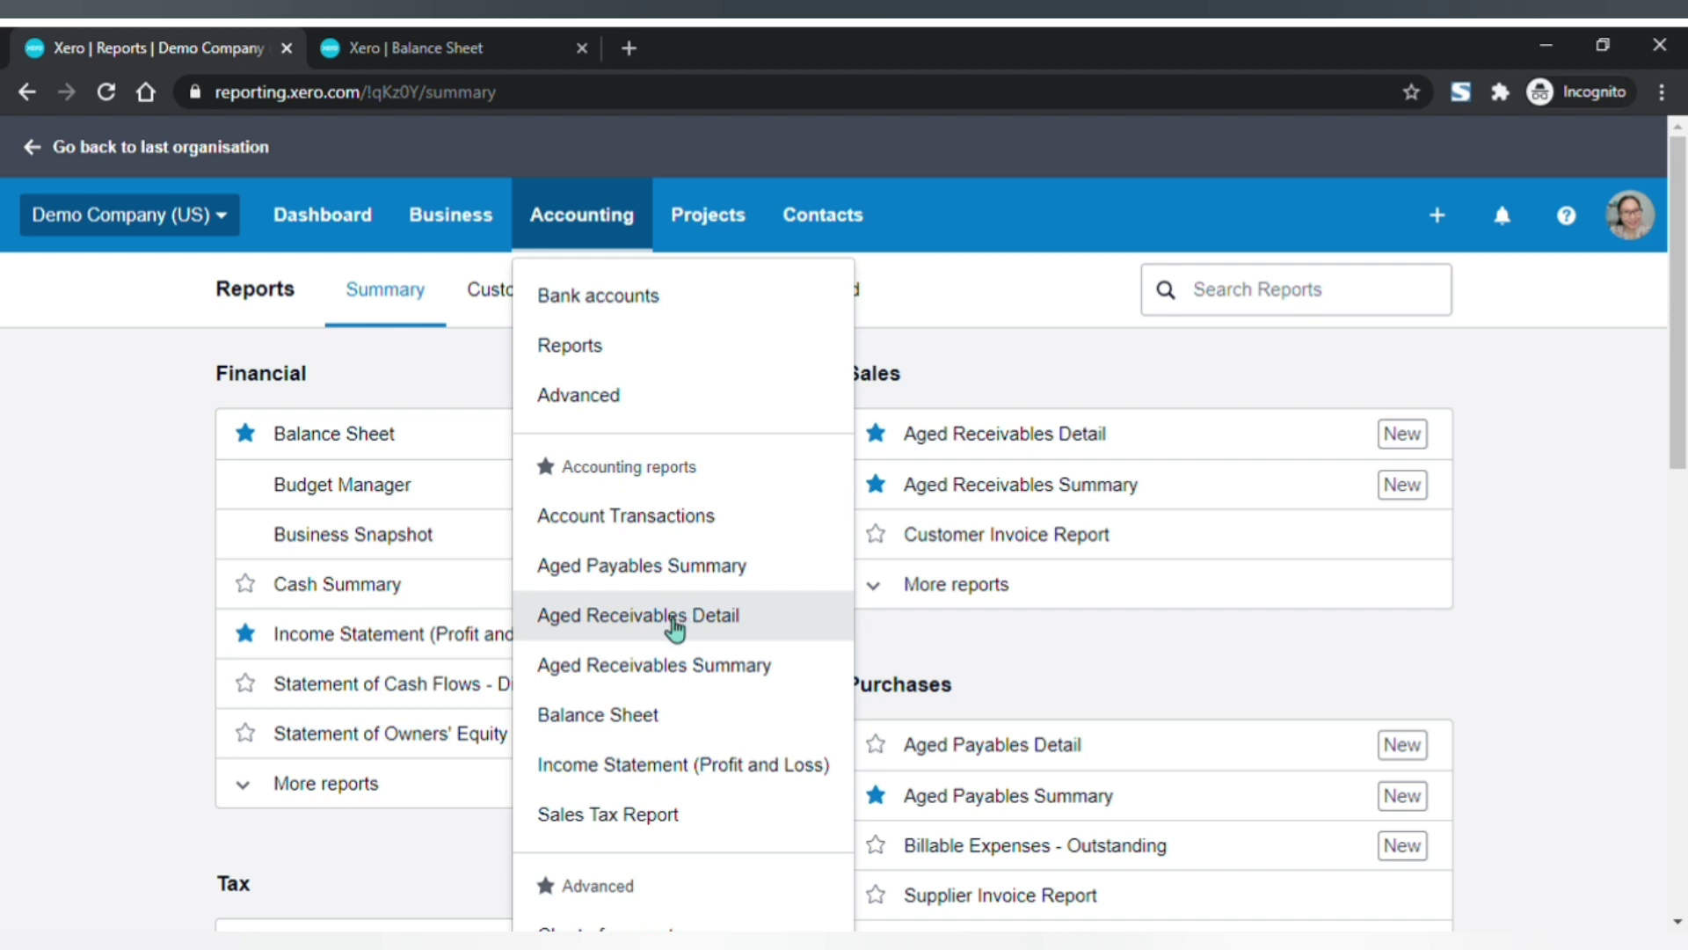
pyautogui.click(415, 47)
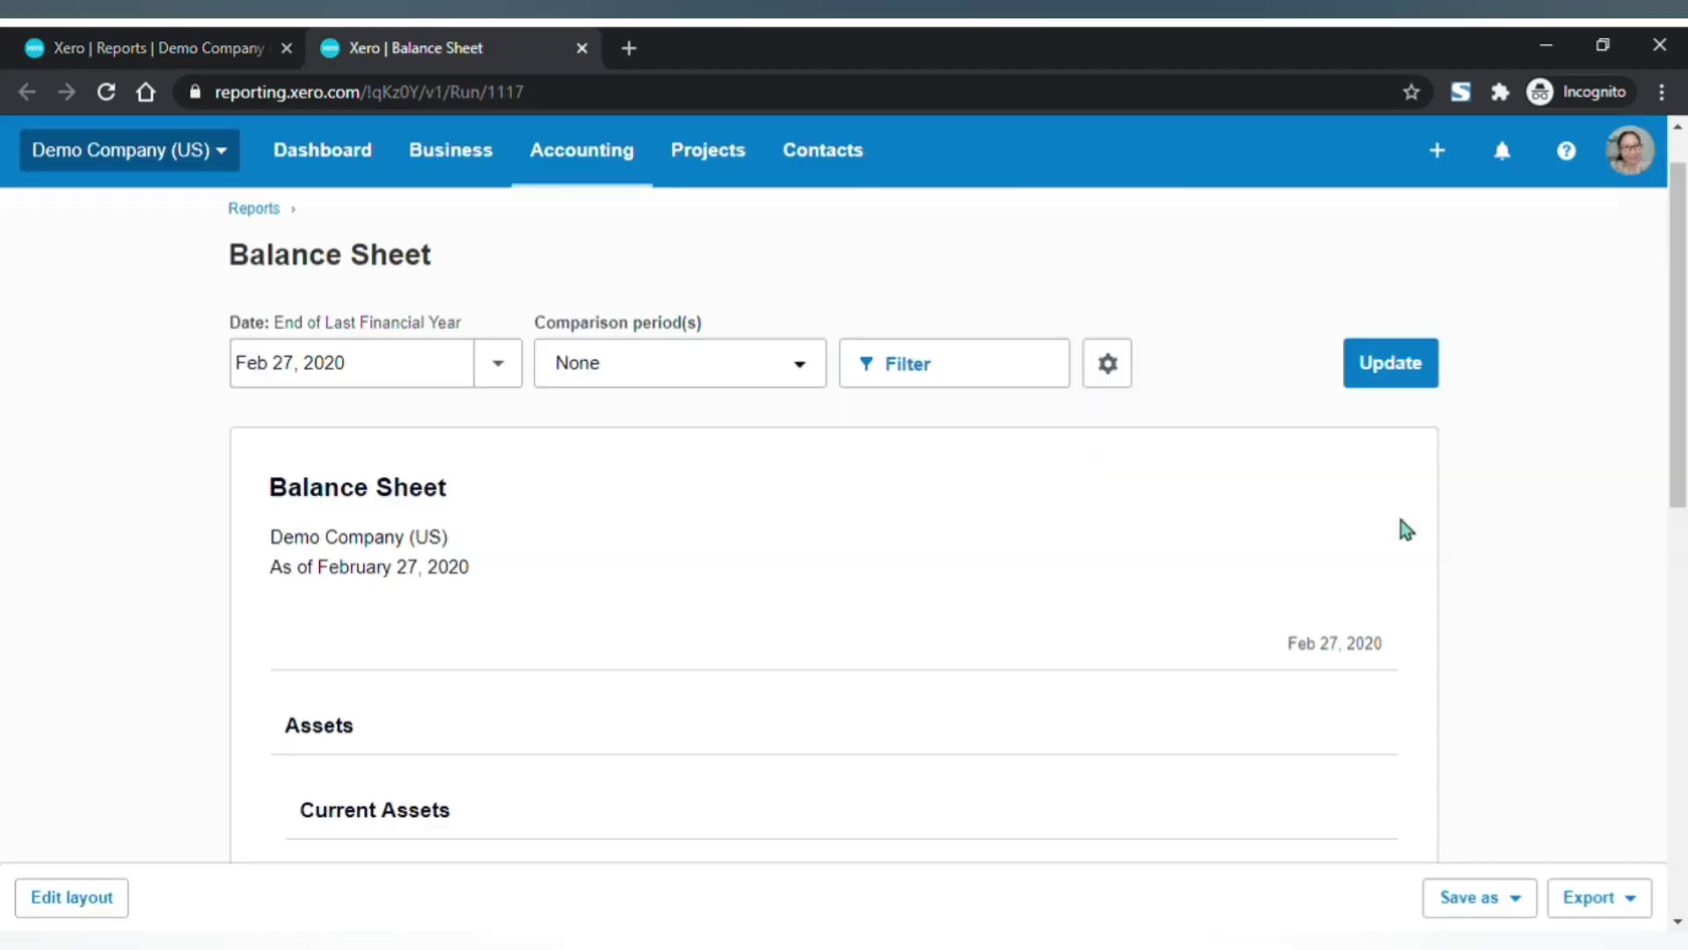
# Look over the Balance Sheet's preset date and comparison period choices, then its export formats
pyautogui.moveTo(233, 259); pyautogui.dragTo(449, 275)
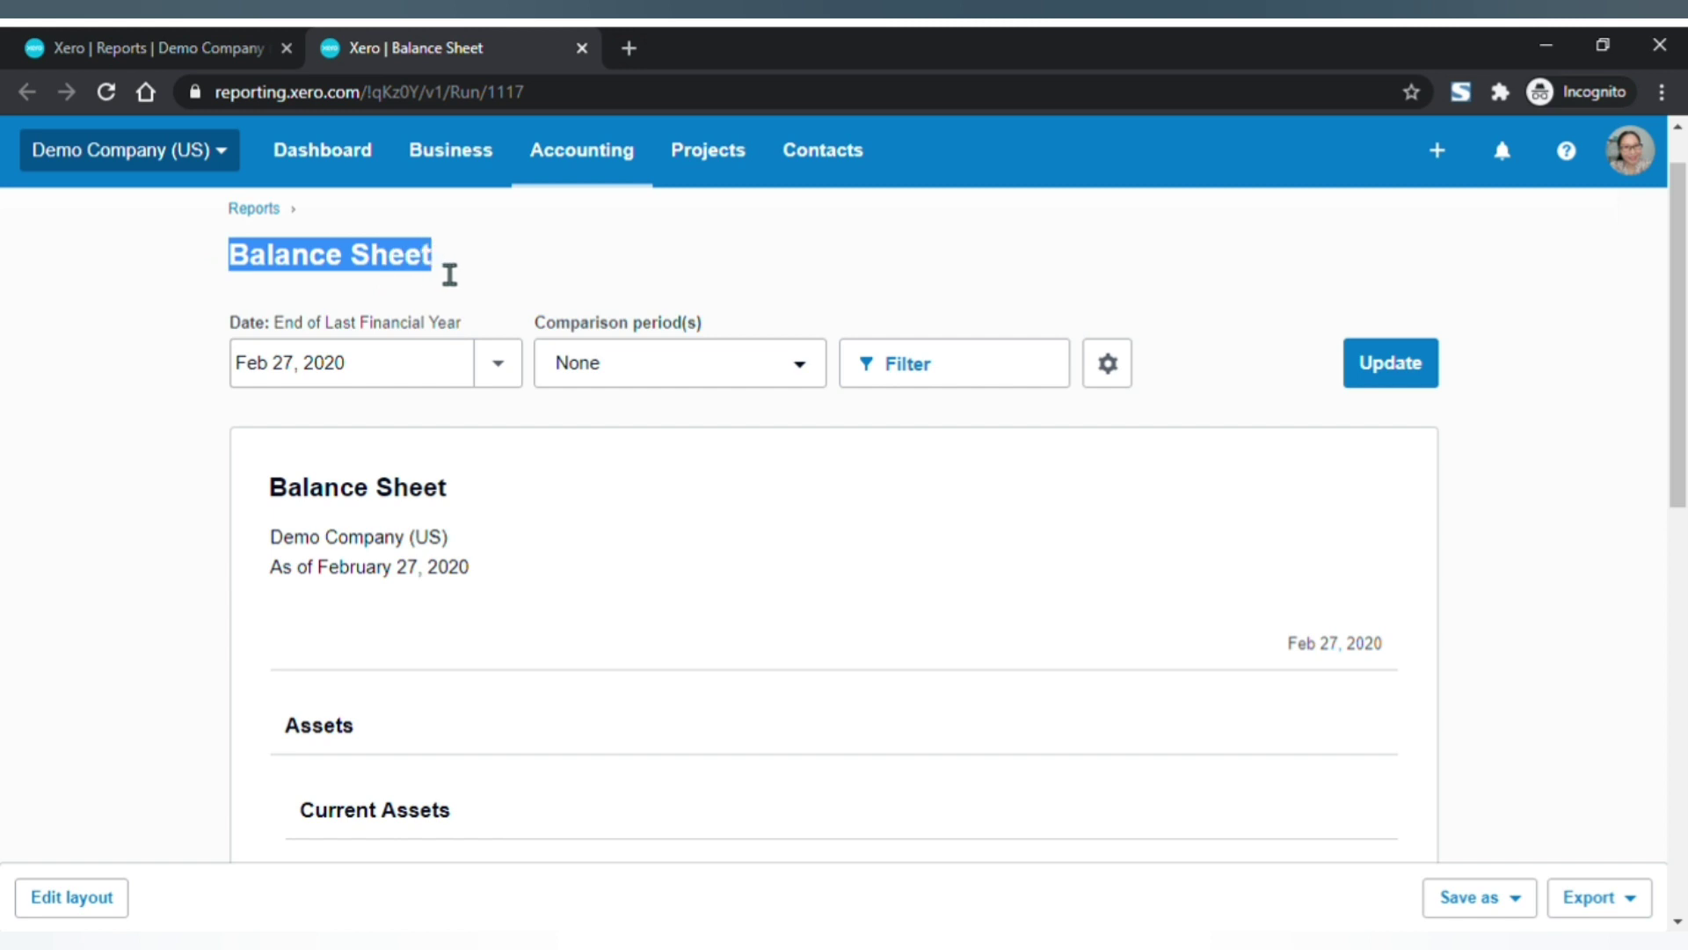
pyautogui.click(510, 374)
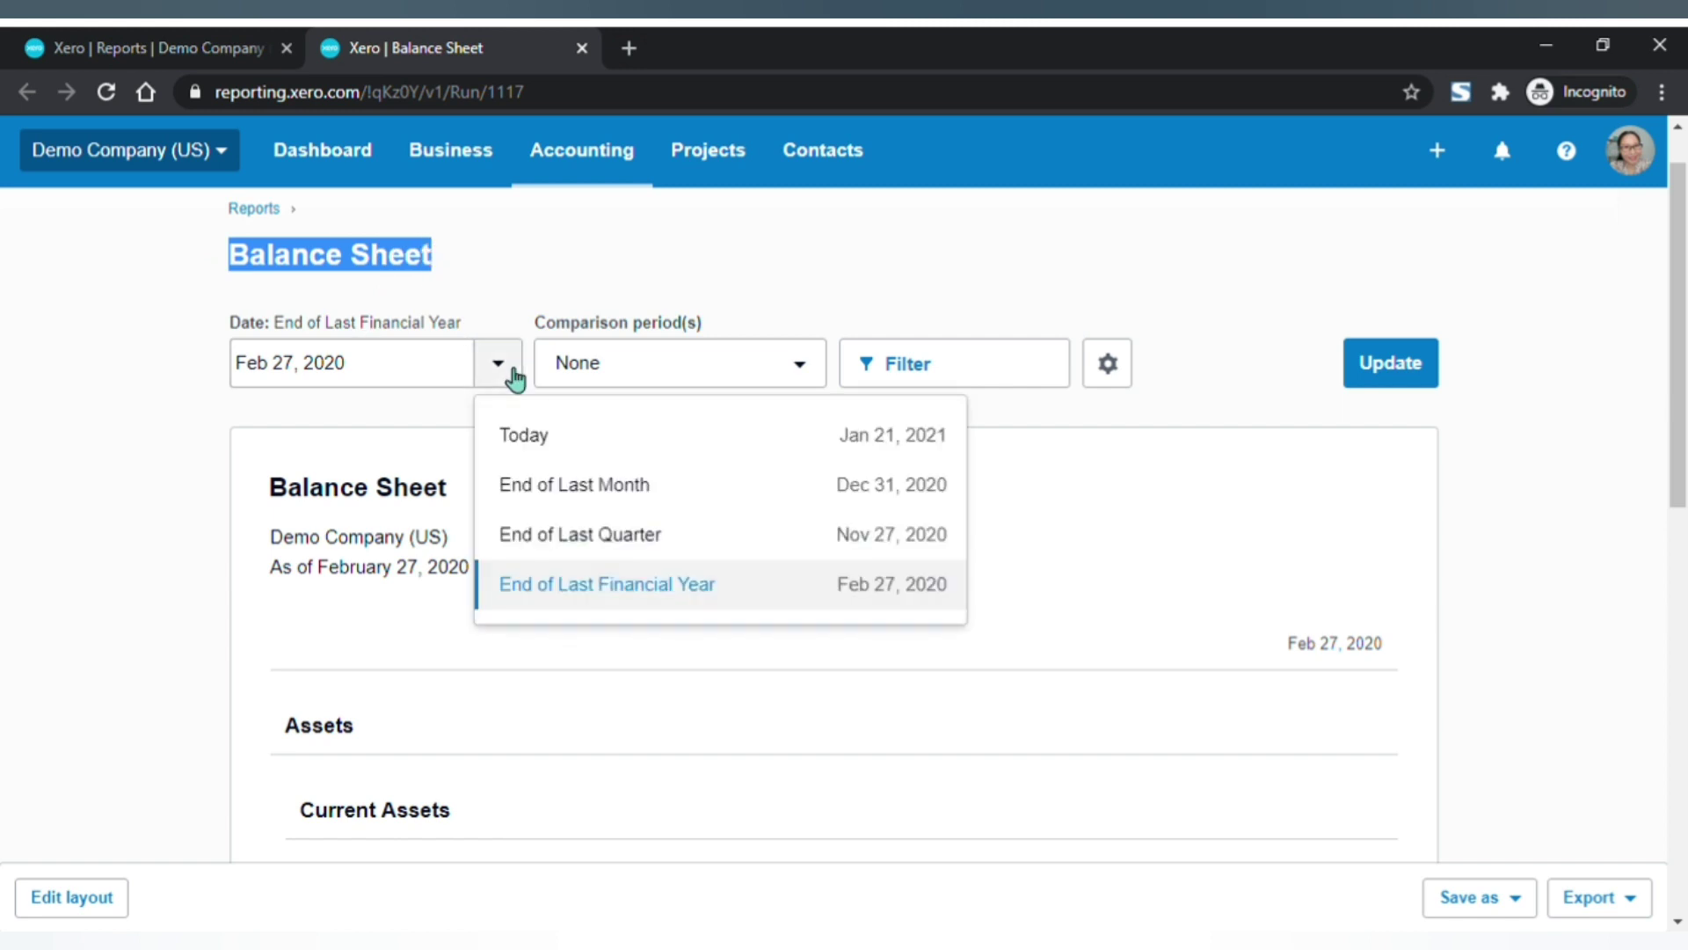
pyautogui.click(793, 376)
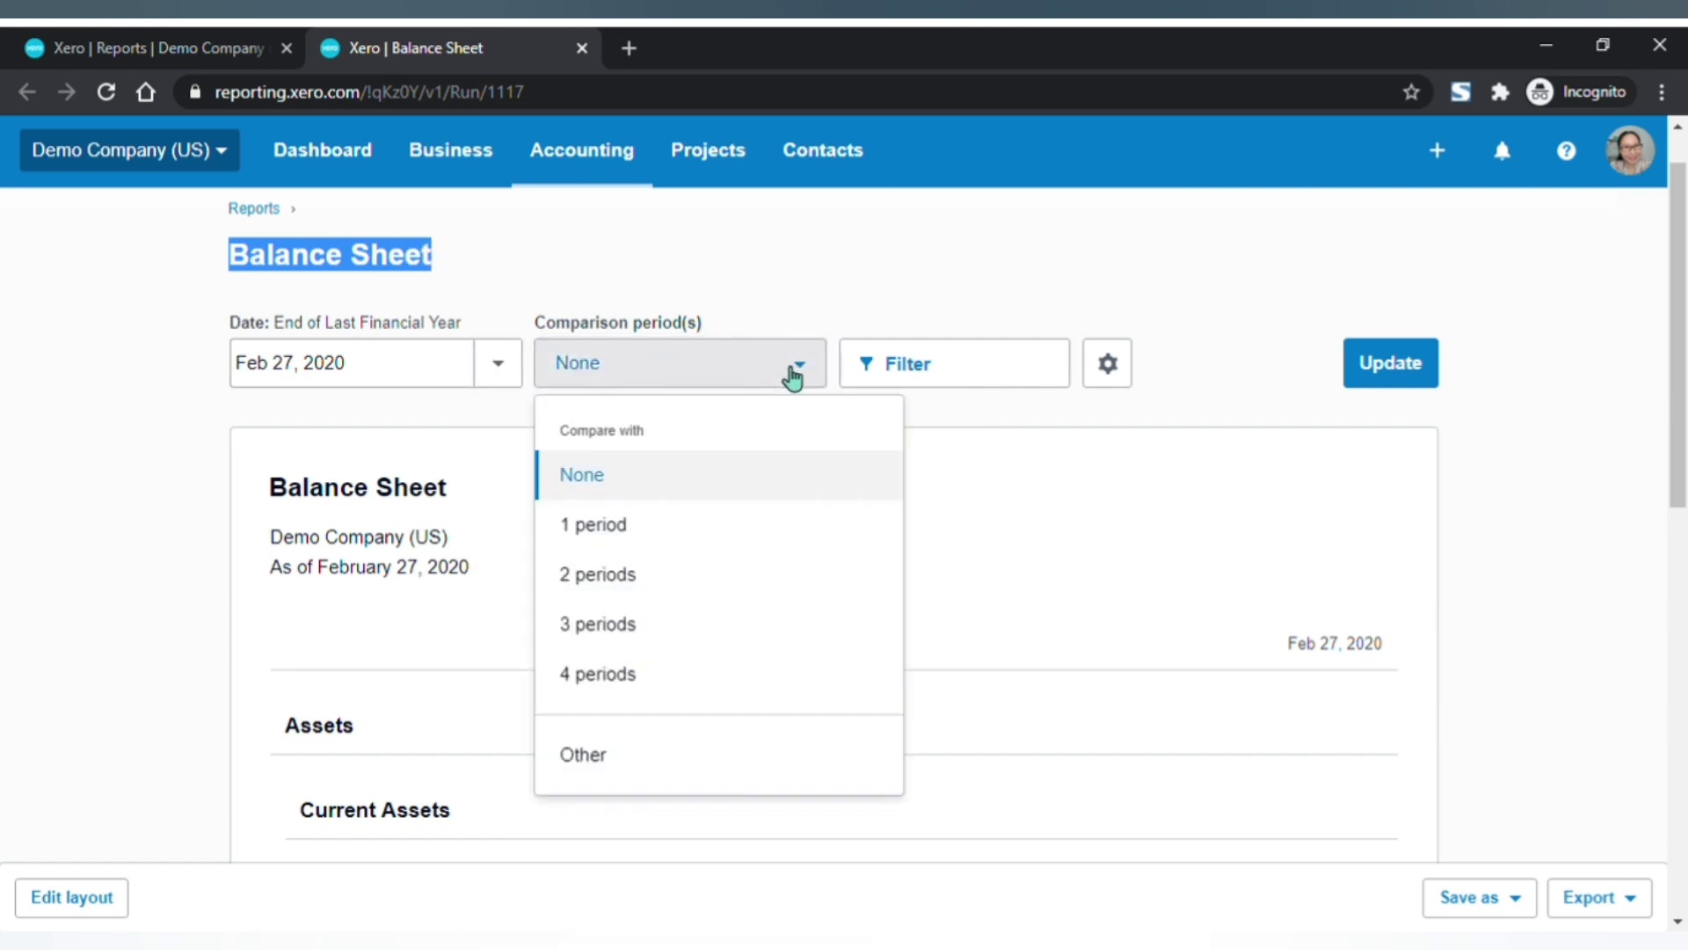
pyautogui.click(973, 270)
pyautogui.scroll(-3, 823, 601)
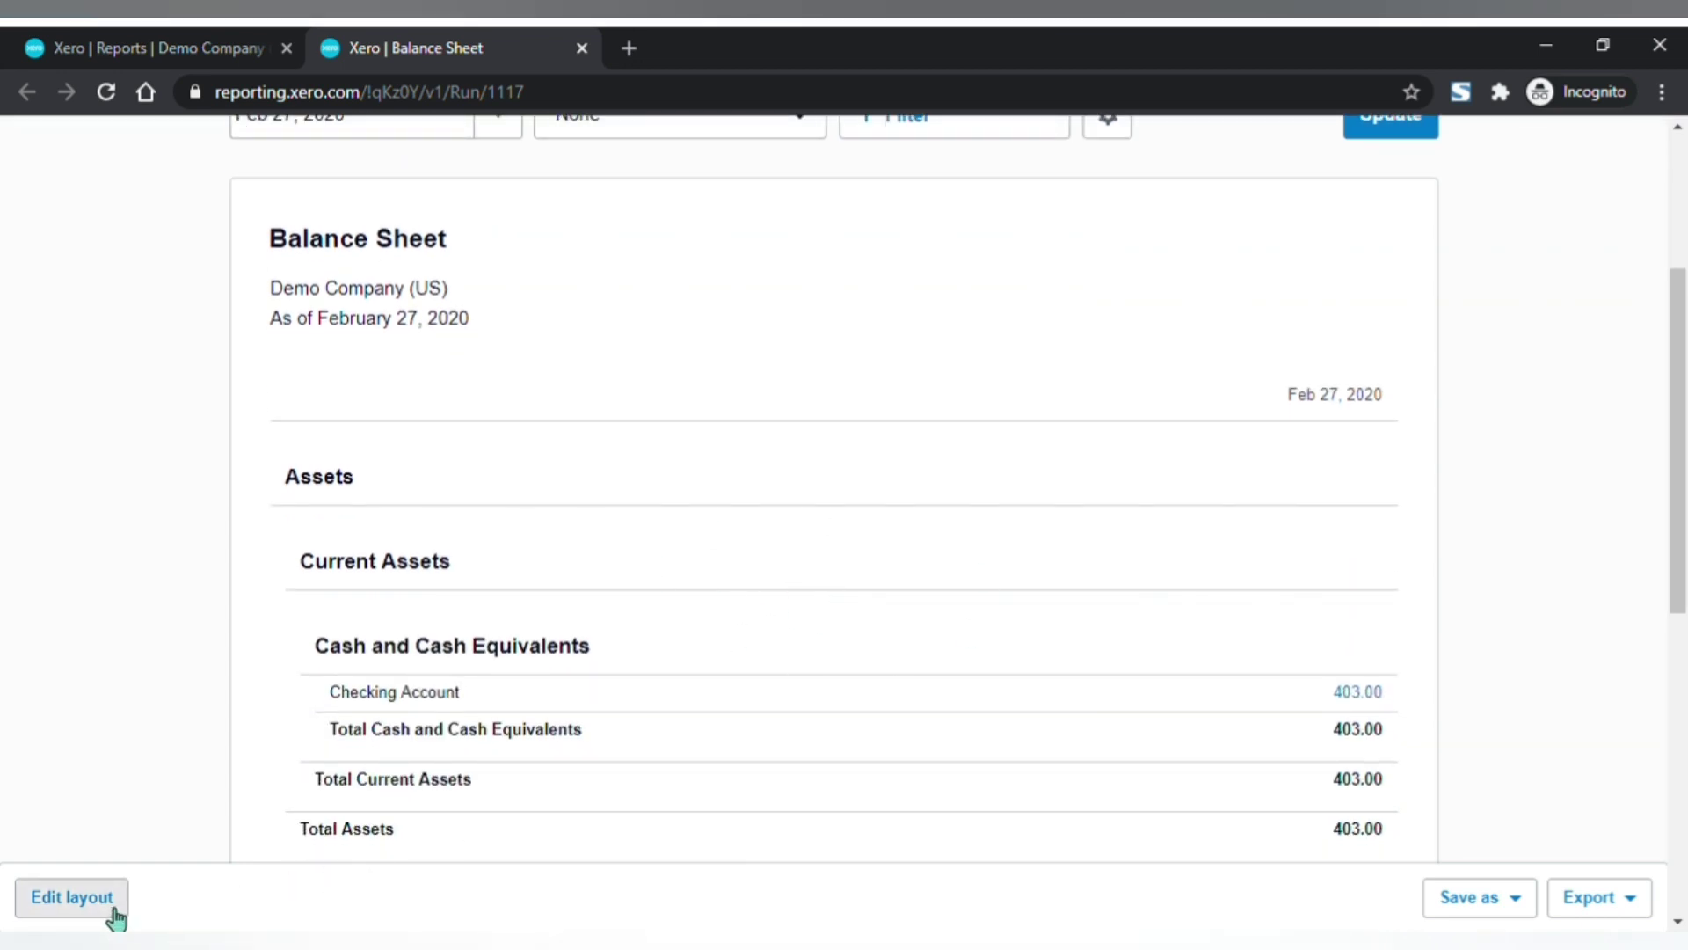
pyautogui.click(1619, 907)
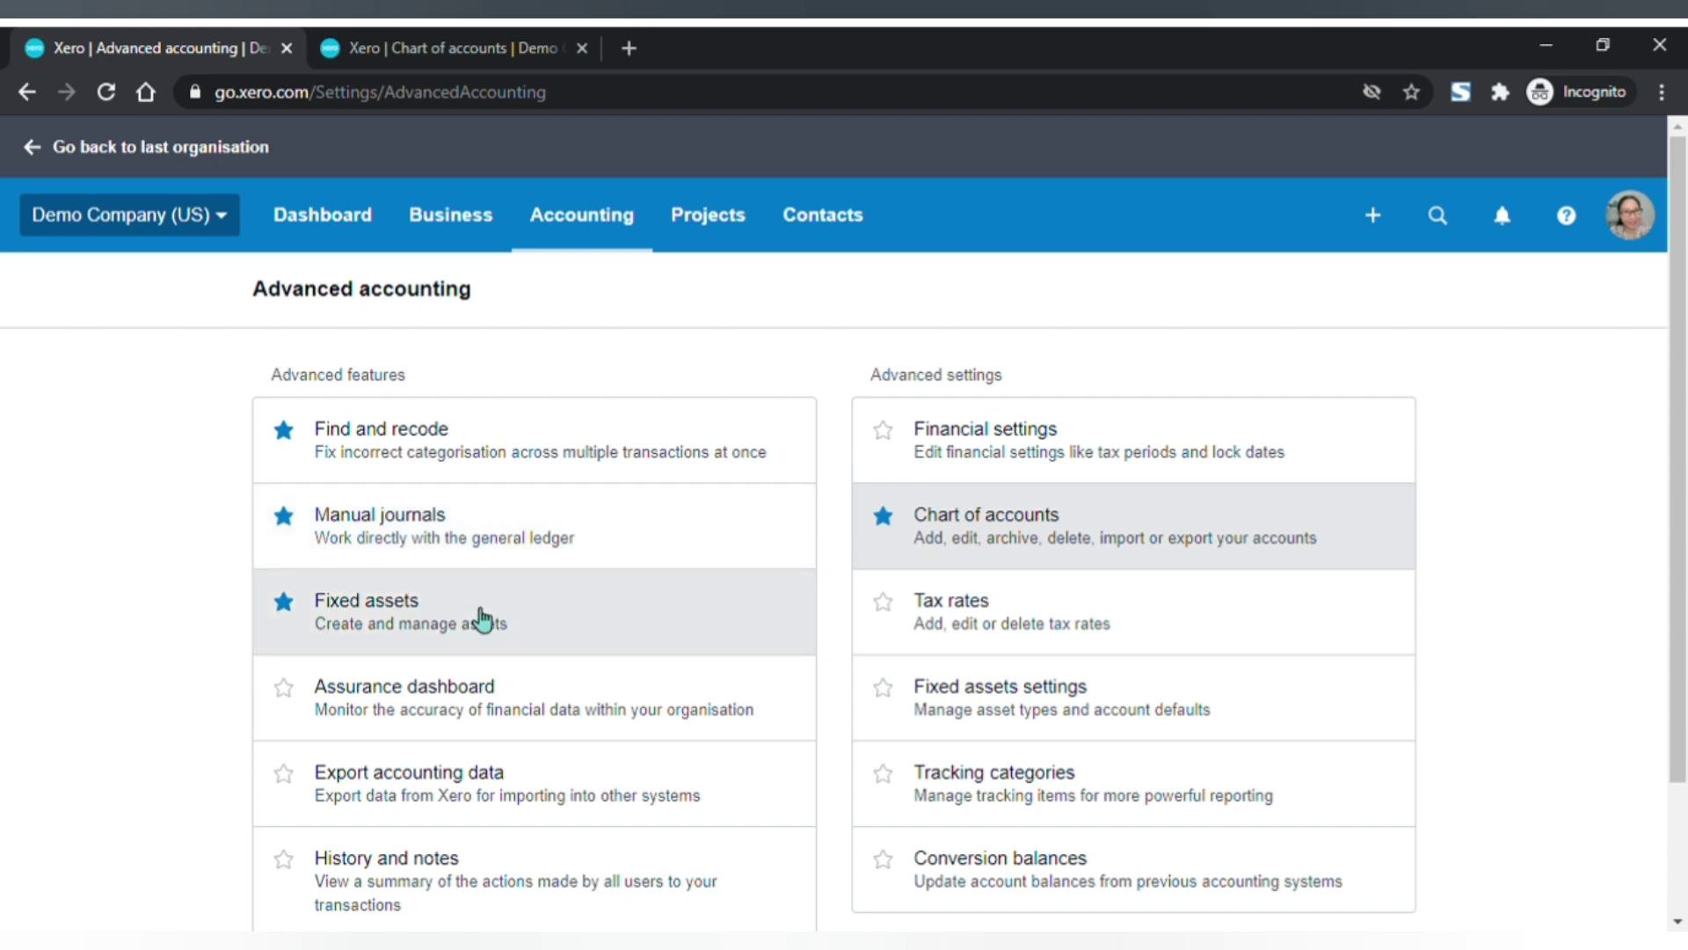
# Scroll through Advanced accounting and move on to the Chart of accounts page
pyautogui.scroll(-2, 493, 703)
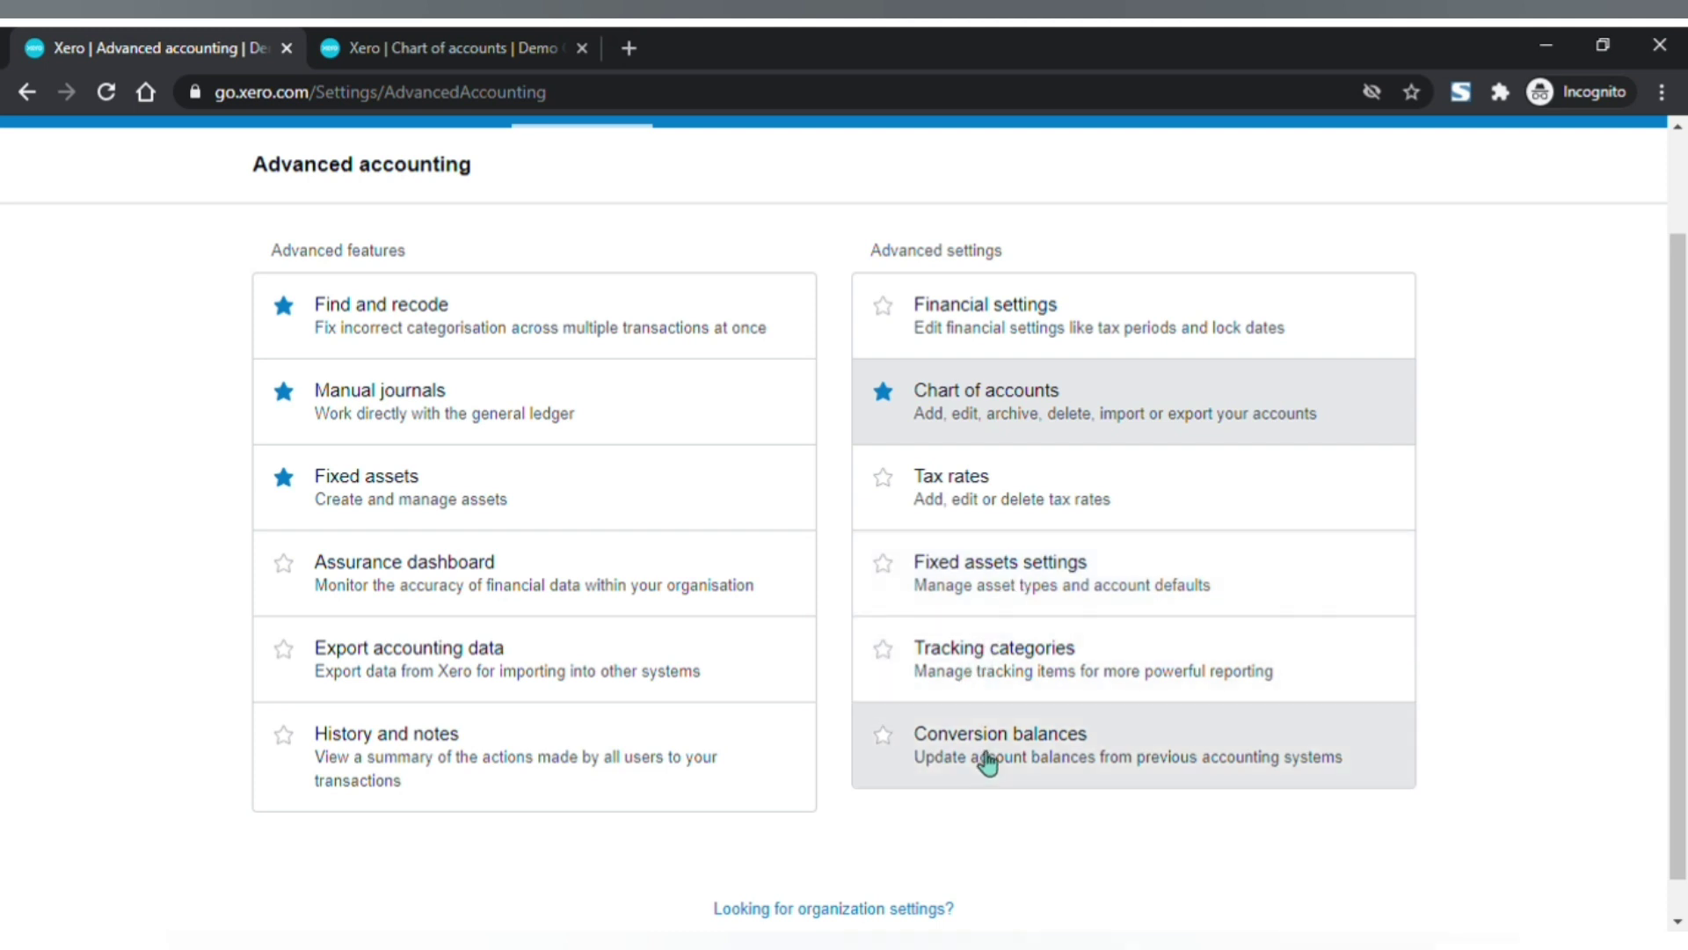
pyautogui.hotkey('ctrl', 'Tab')
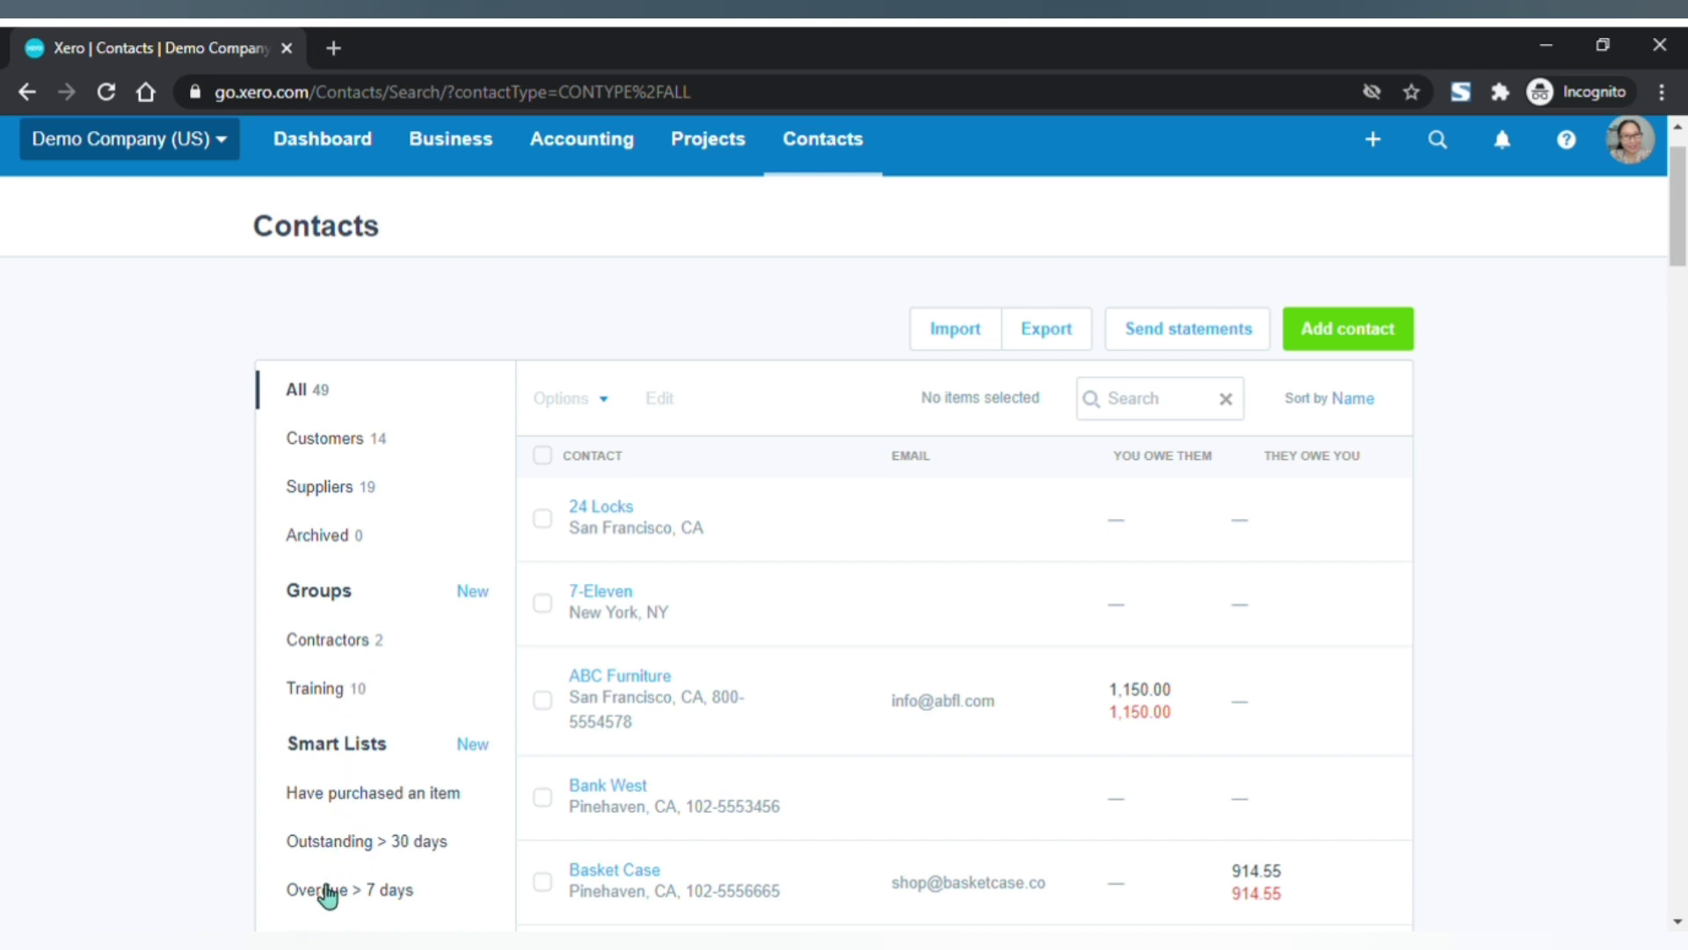
# Scroll down the list of contacts
pyautogui.scroll(-1, 325, 892)
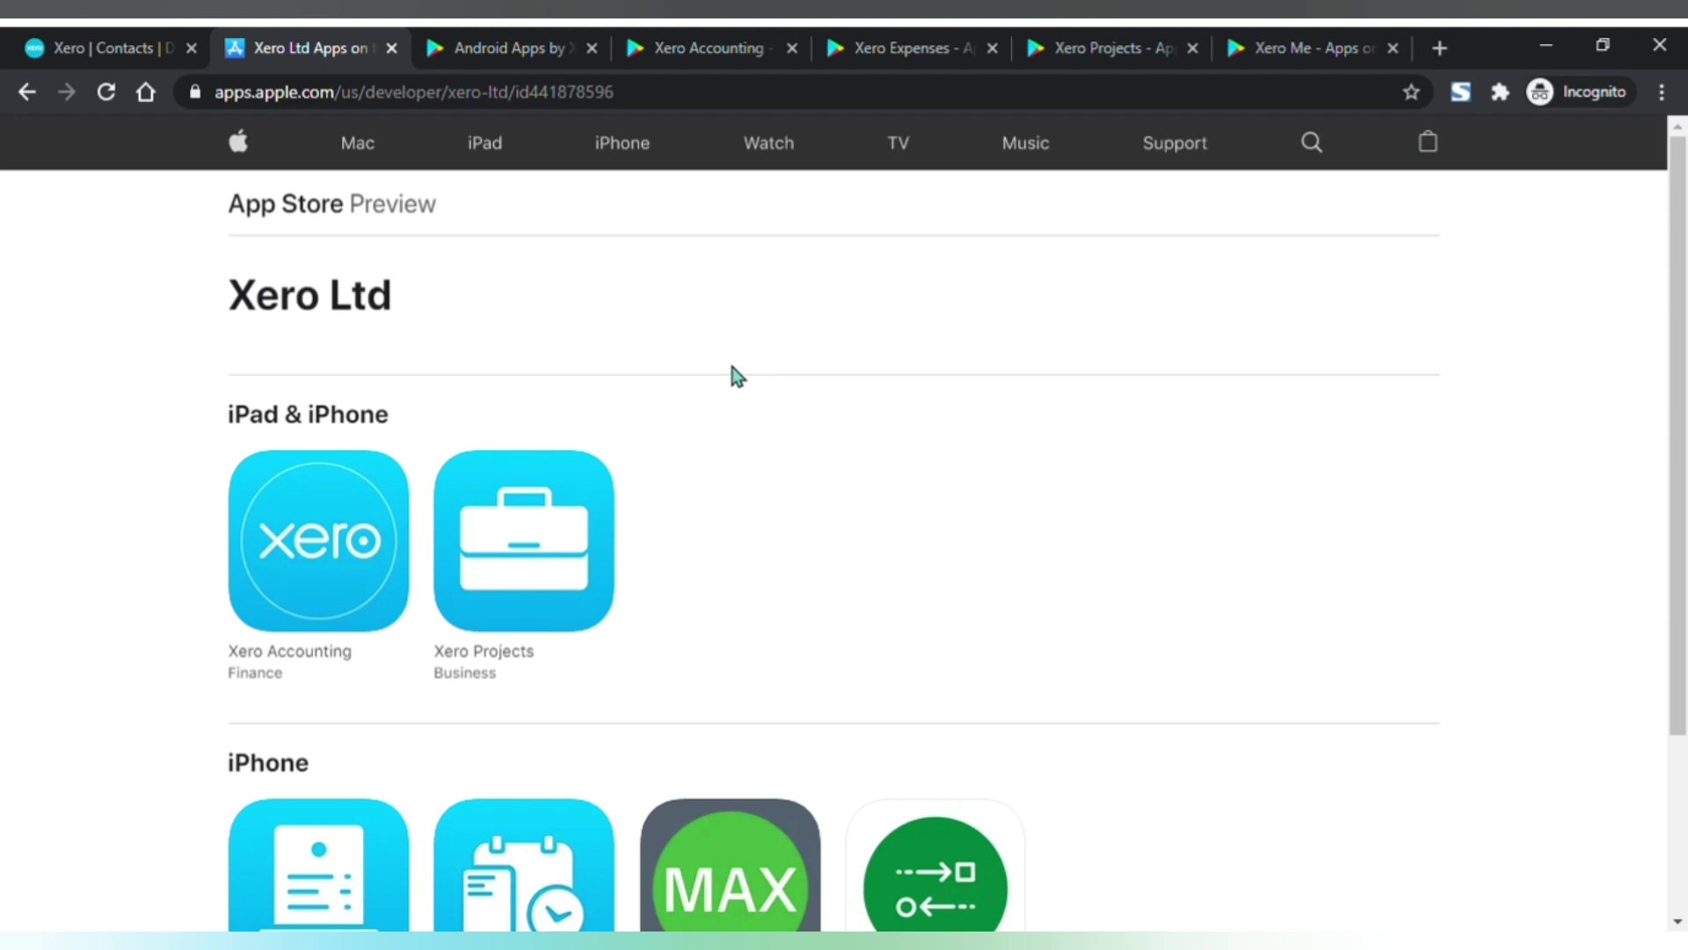
# Go from Android Apps by Xero to Xero Accounting, page through its screenshots, then open Xero Expenses
pyautogui.click(508, 48)
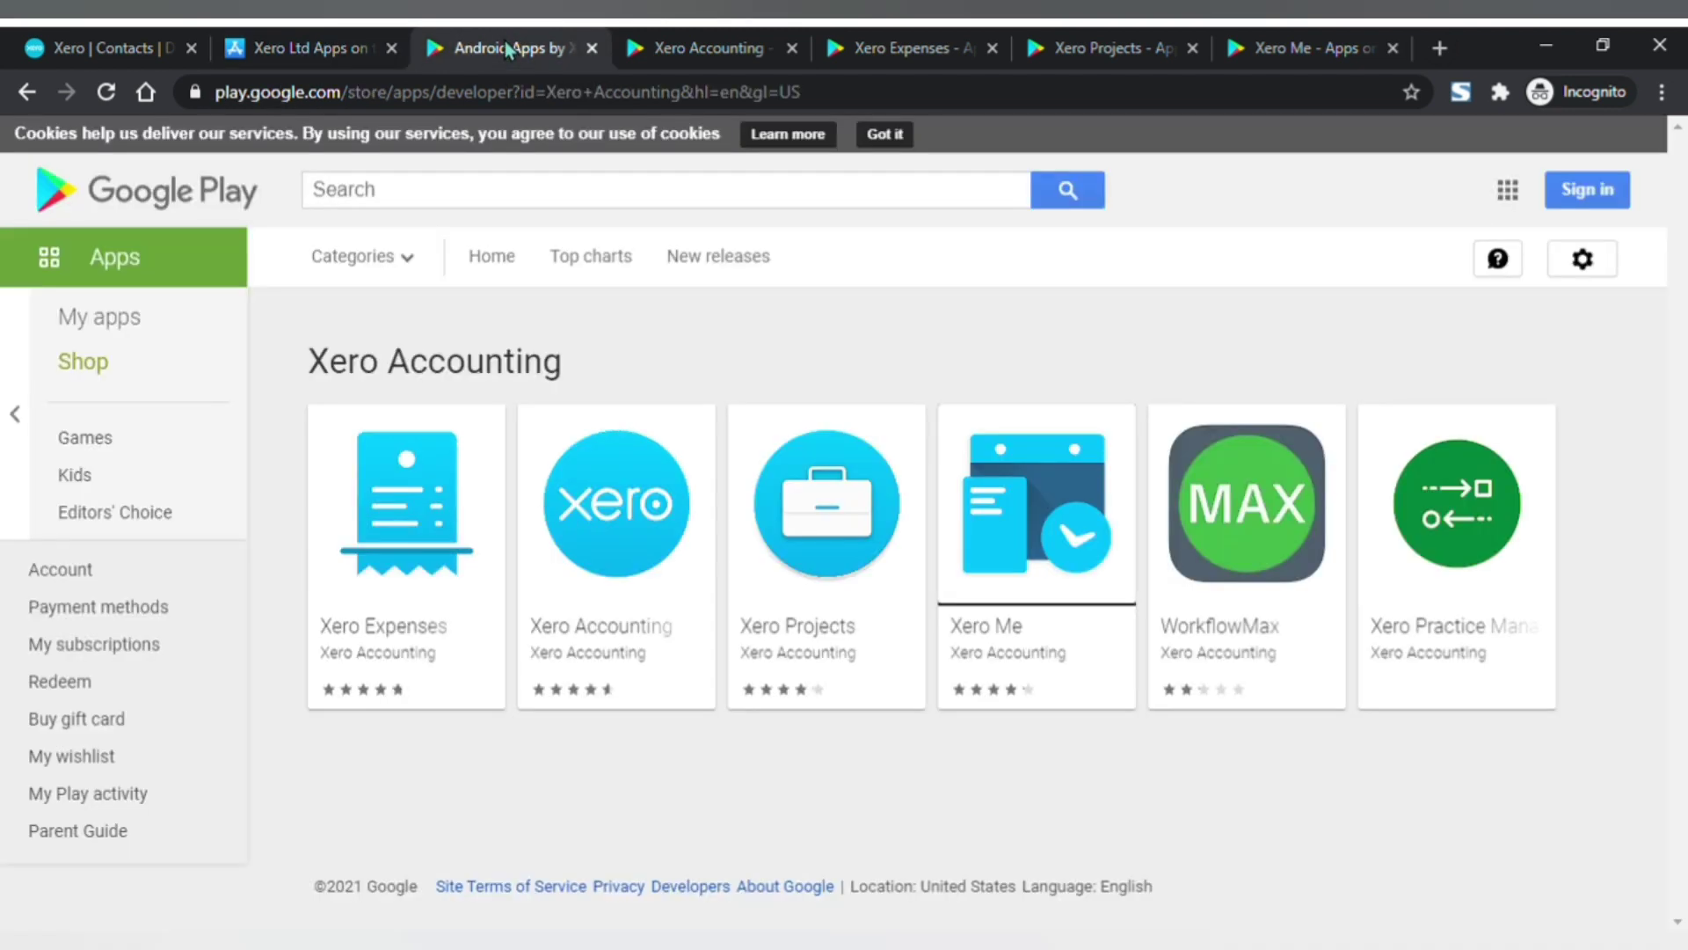
pyautogui.click(709, 48)
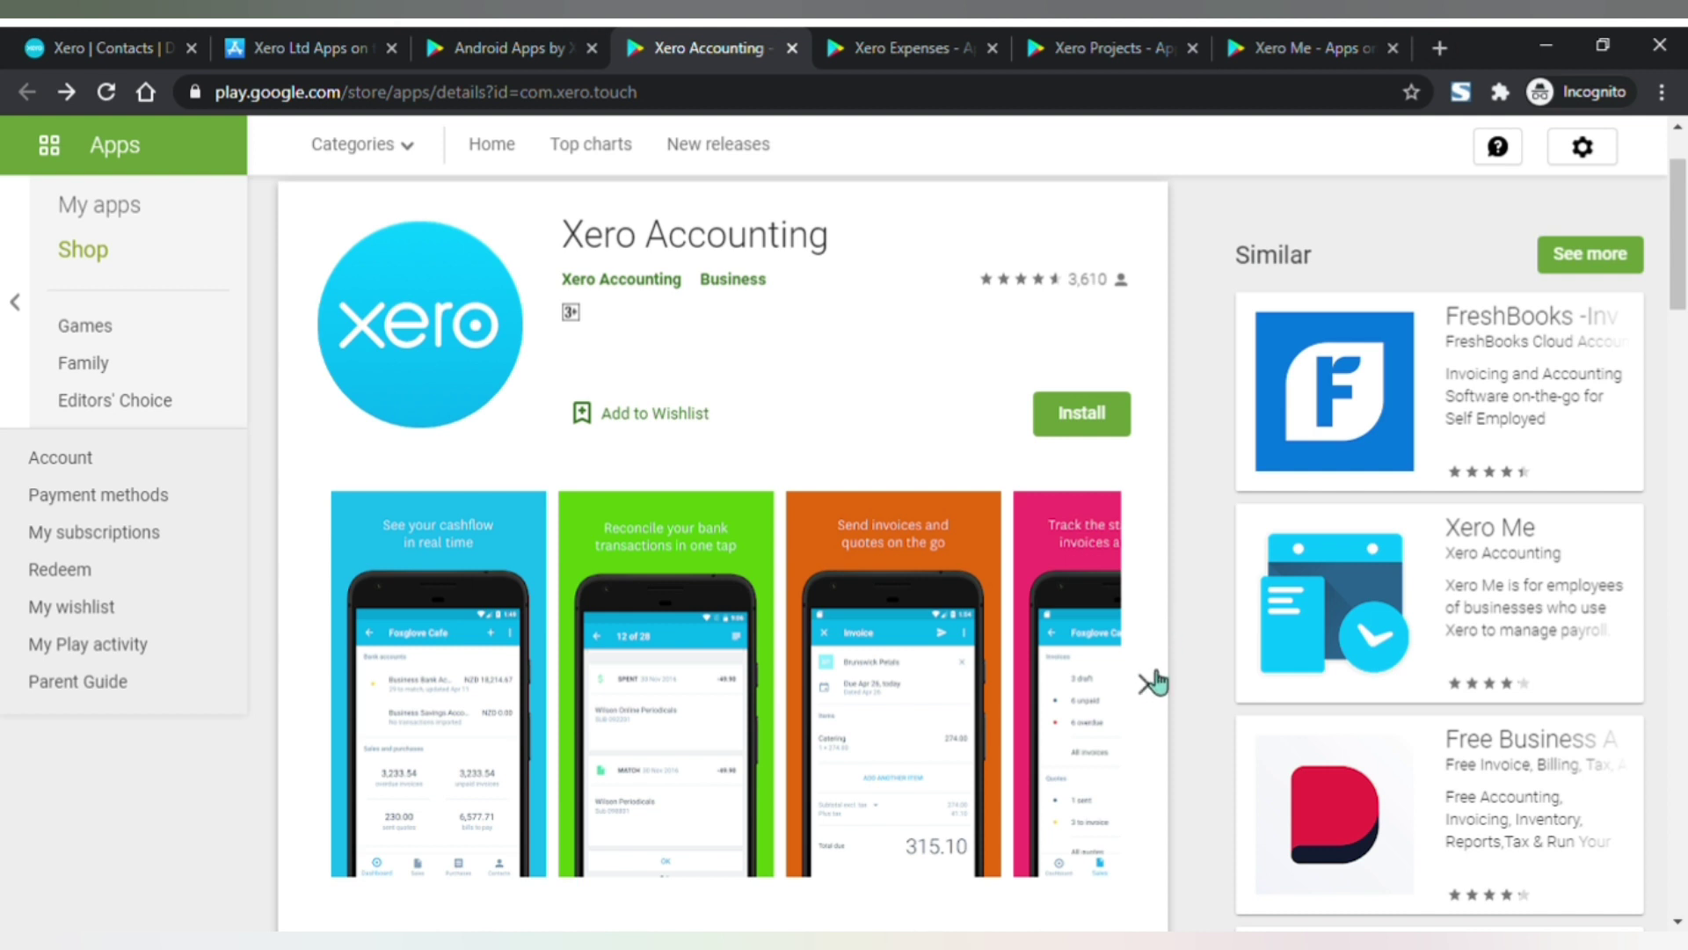
pyautogui.click(1145, 683)
pyautogui.click(1146, 683)
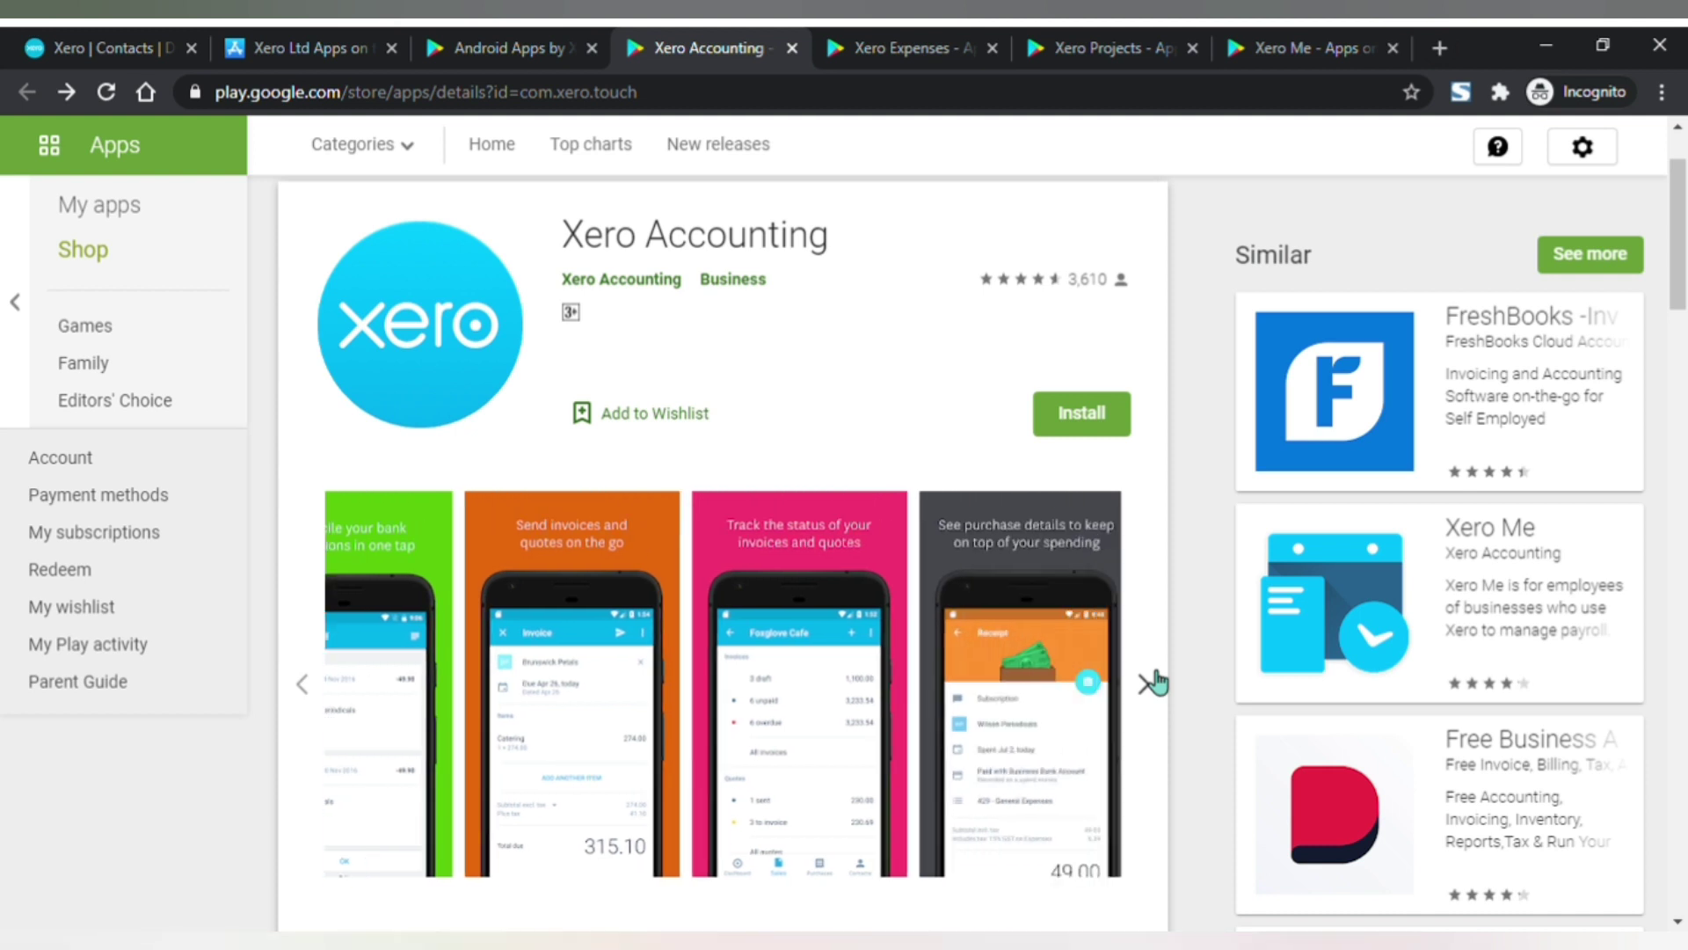
pyautogui.click(1146, 683)
pyautogui.click(1146, 684)
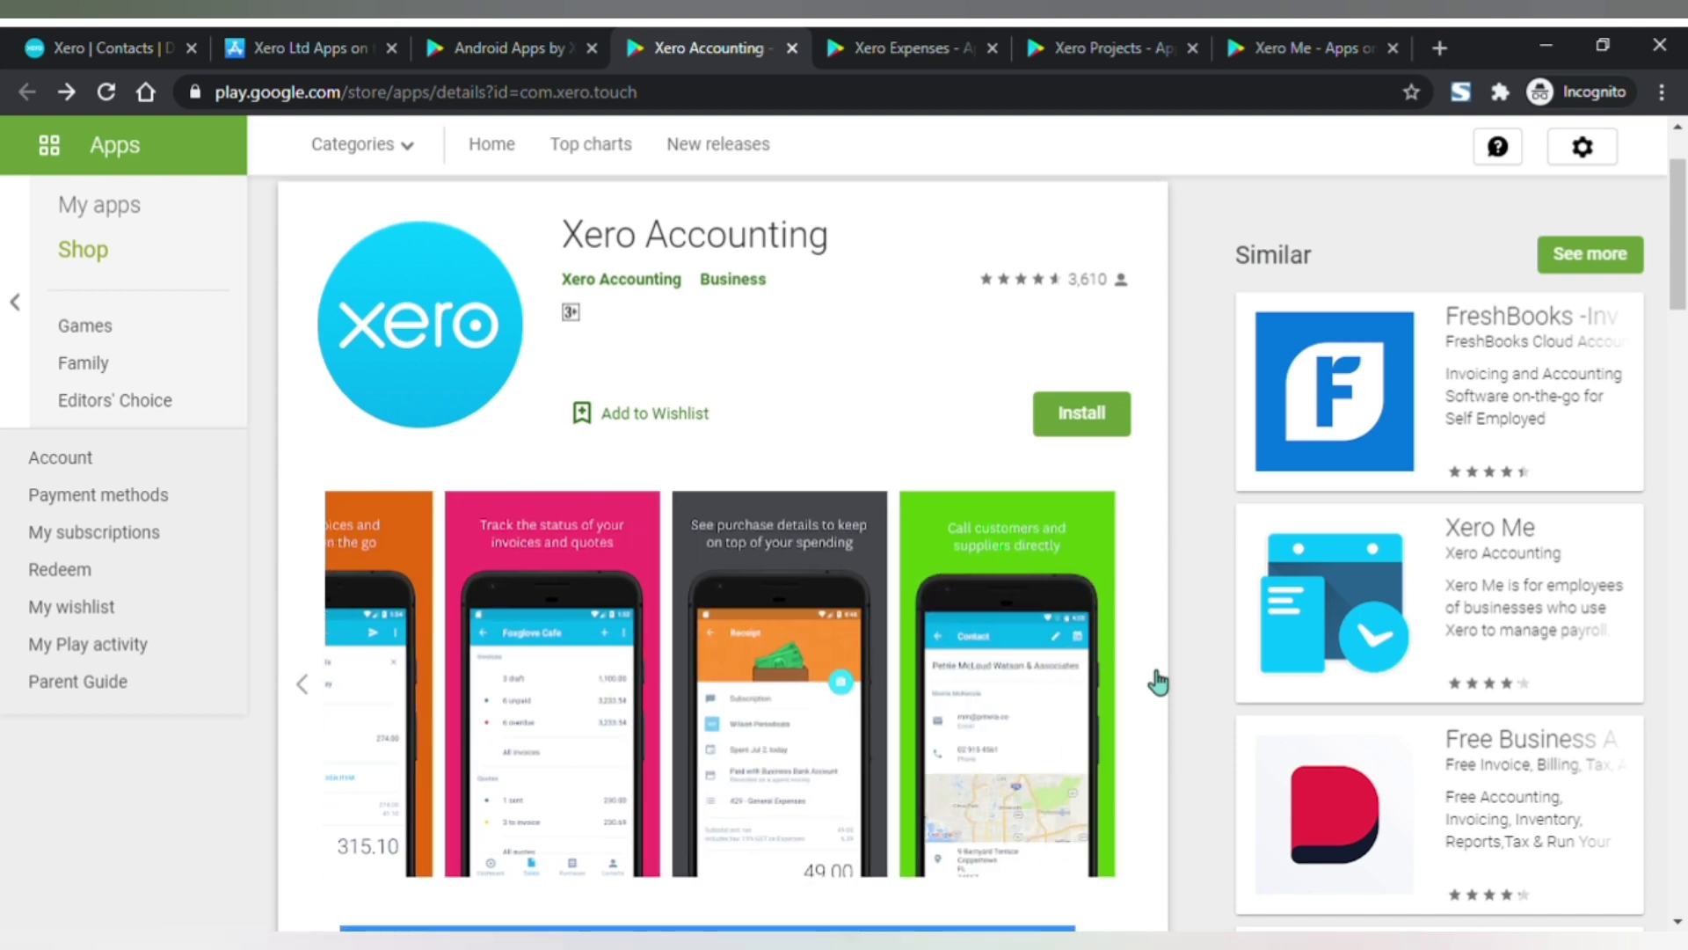
pyautogui.click(913, 46)
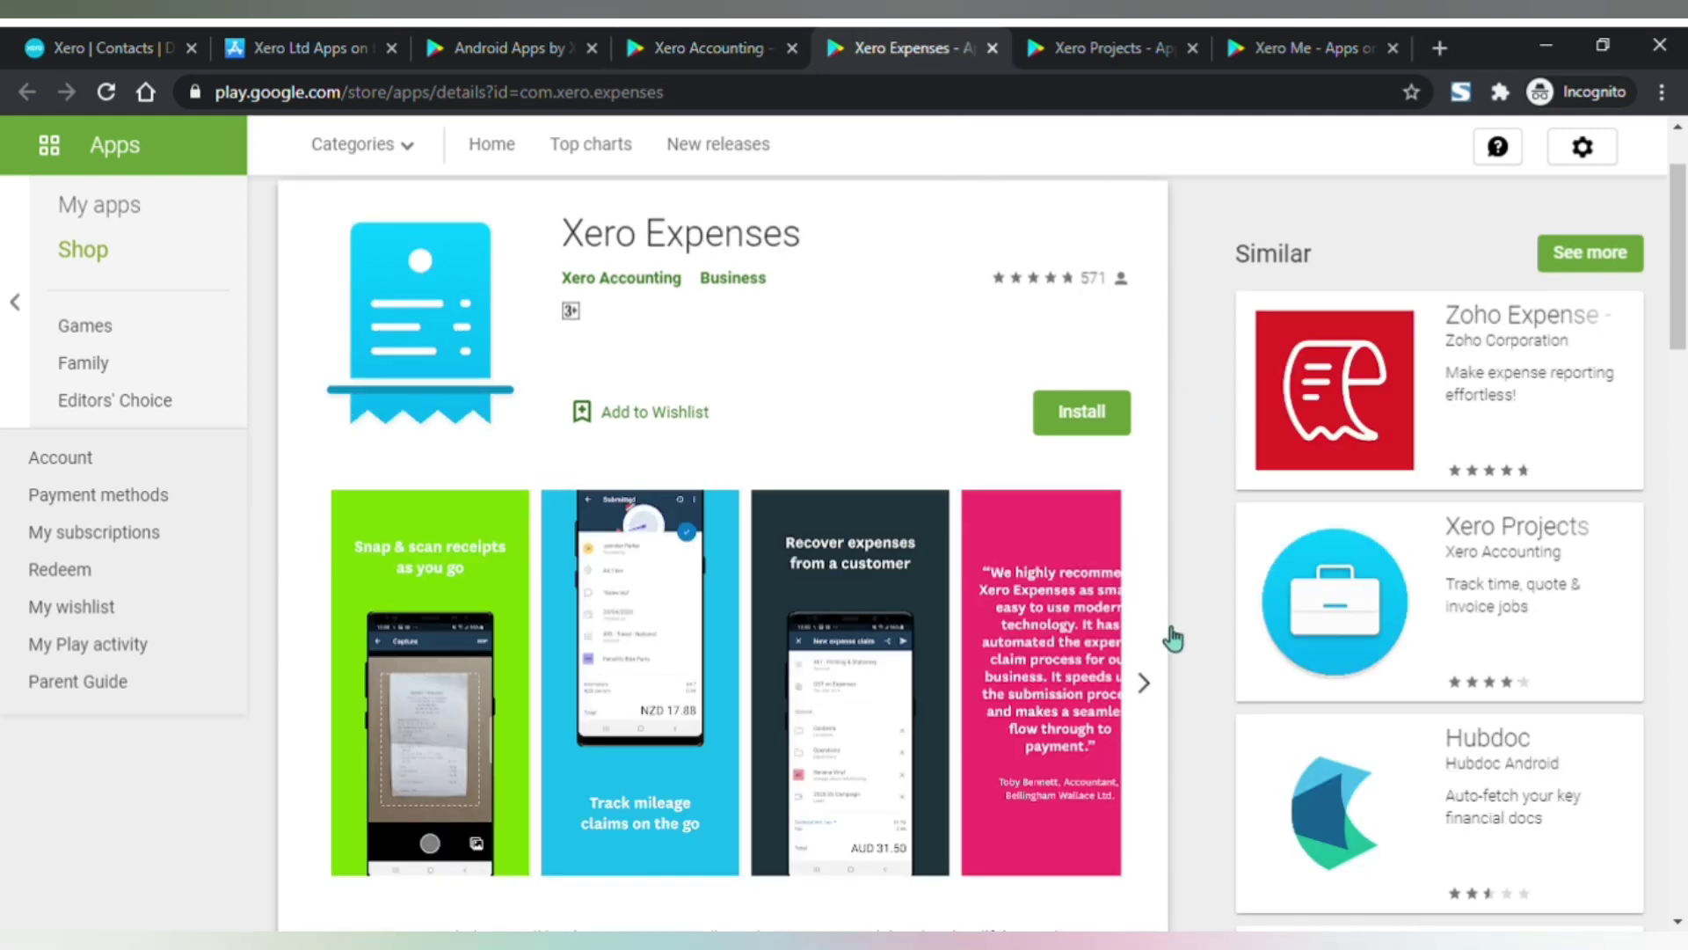
# Page through the Xero Expenses screenshots
pyautogui.click(1152, 676)
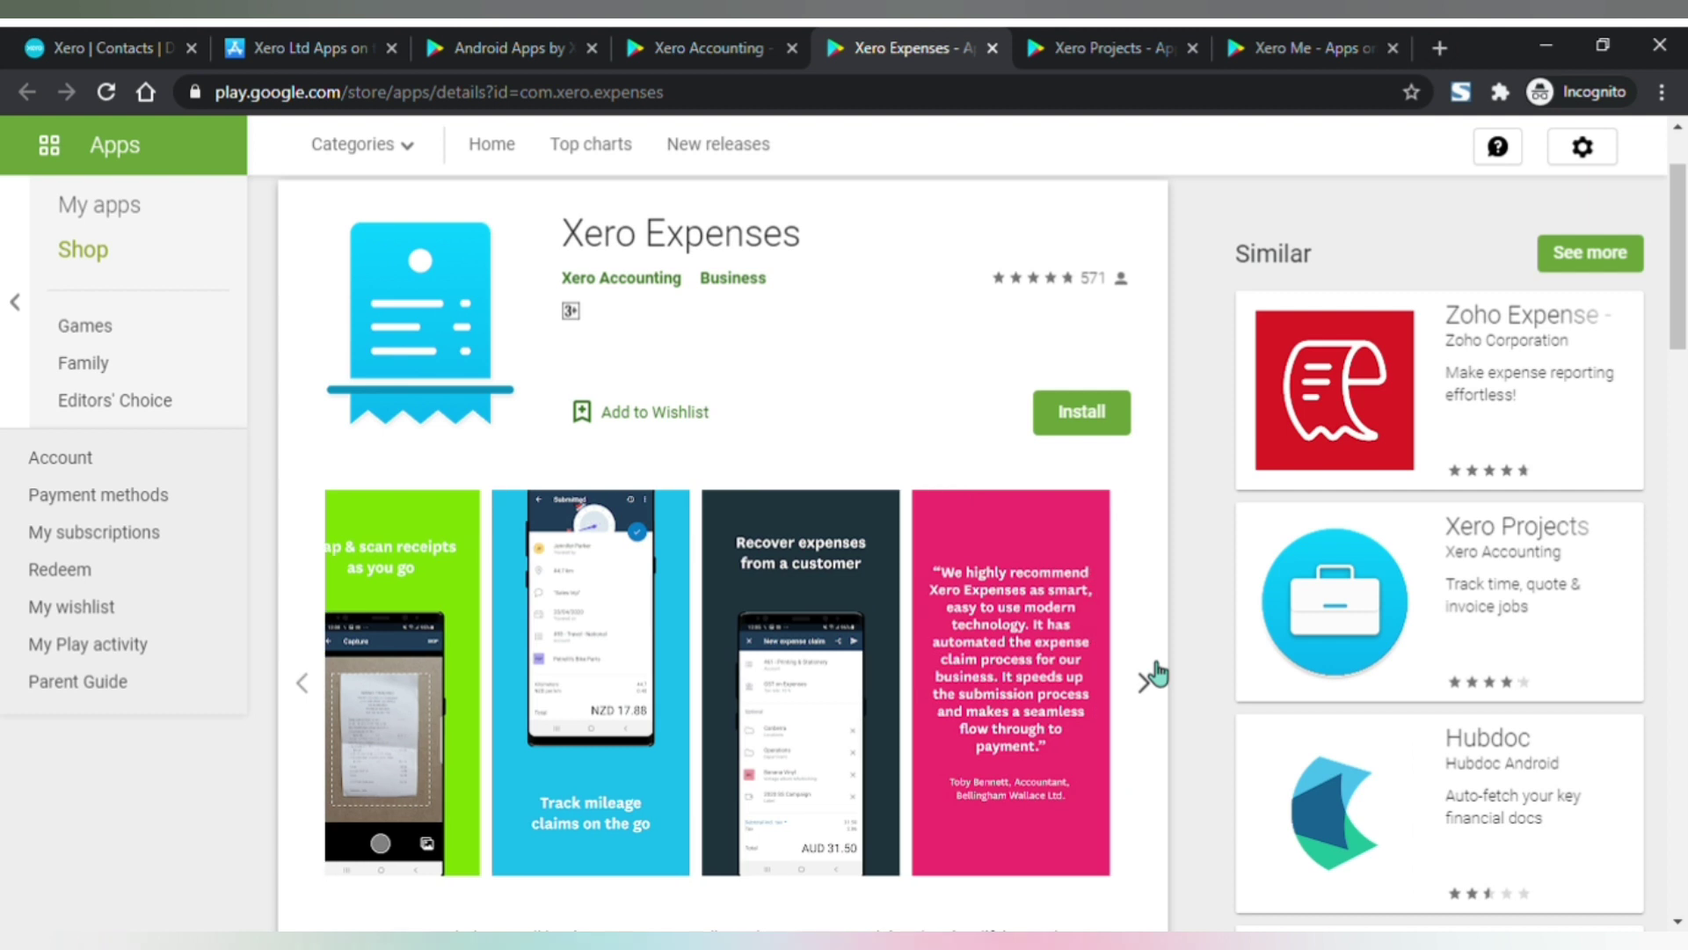
pyautogui.click(1154, 673)
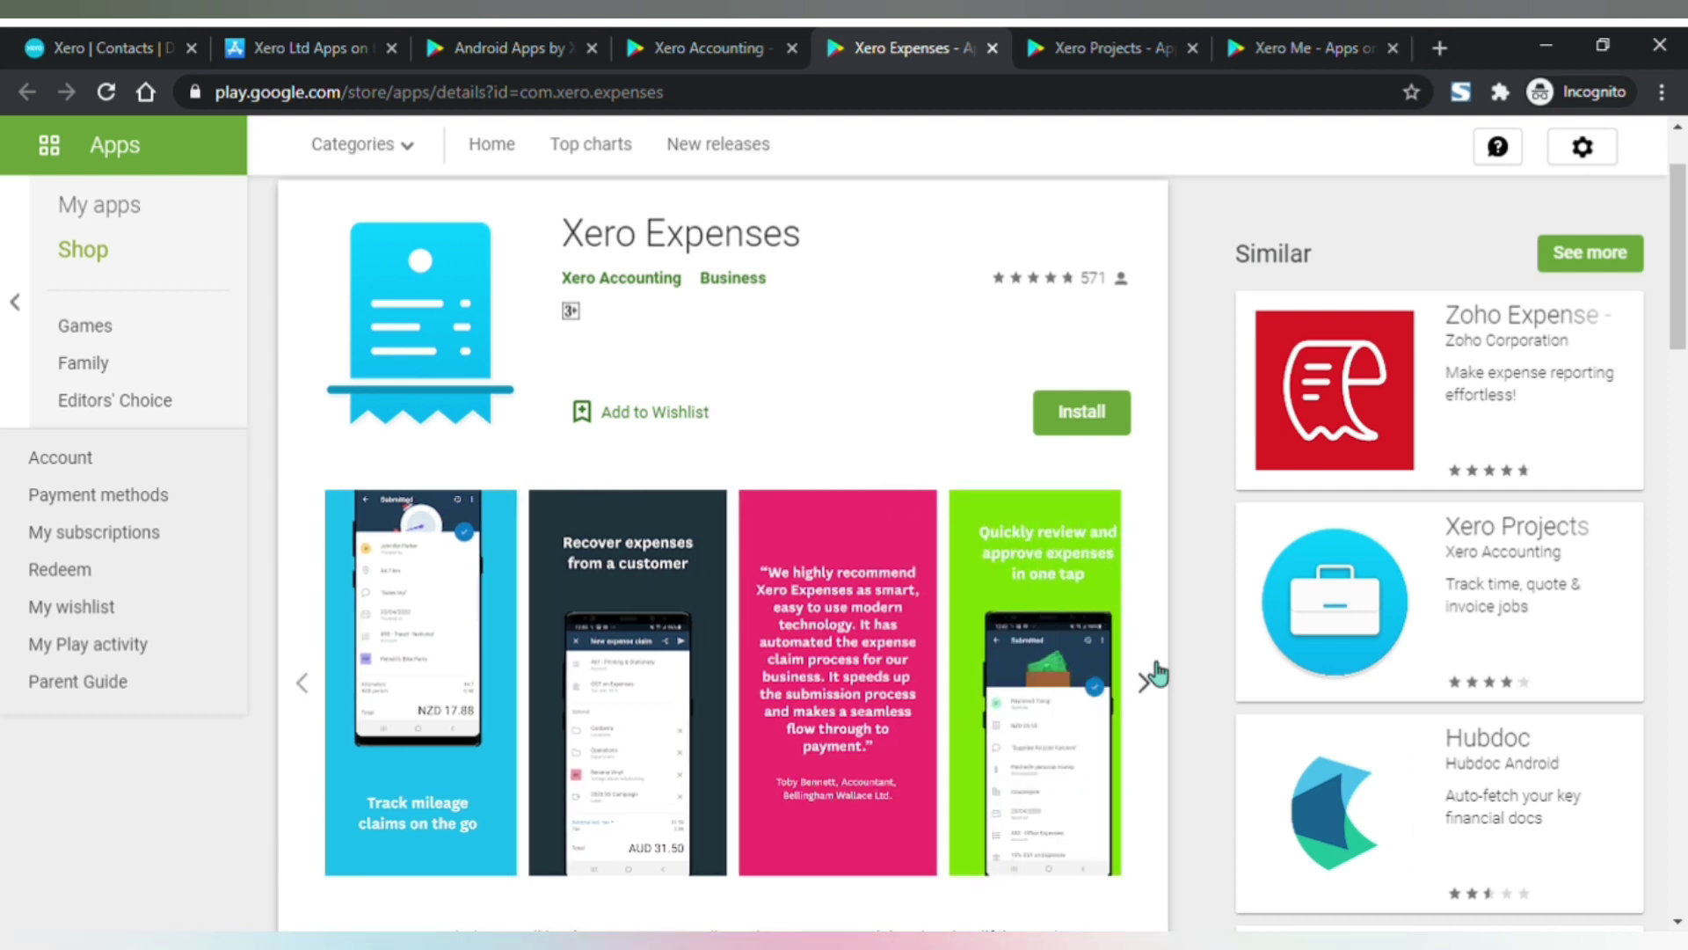
pyautogui.click(1153, 675)
pyautogui.click(1153, 675)
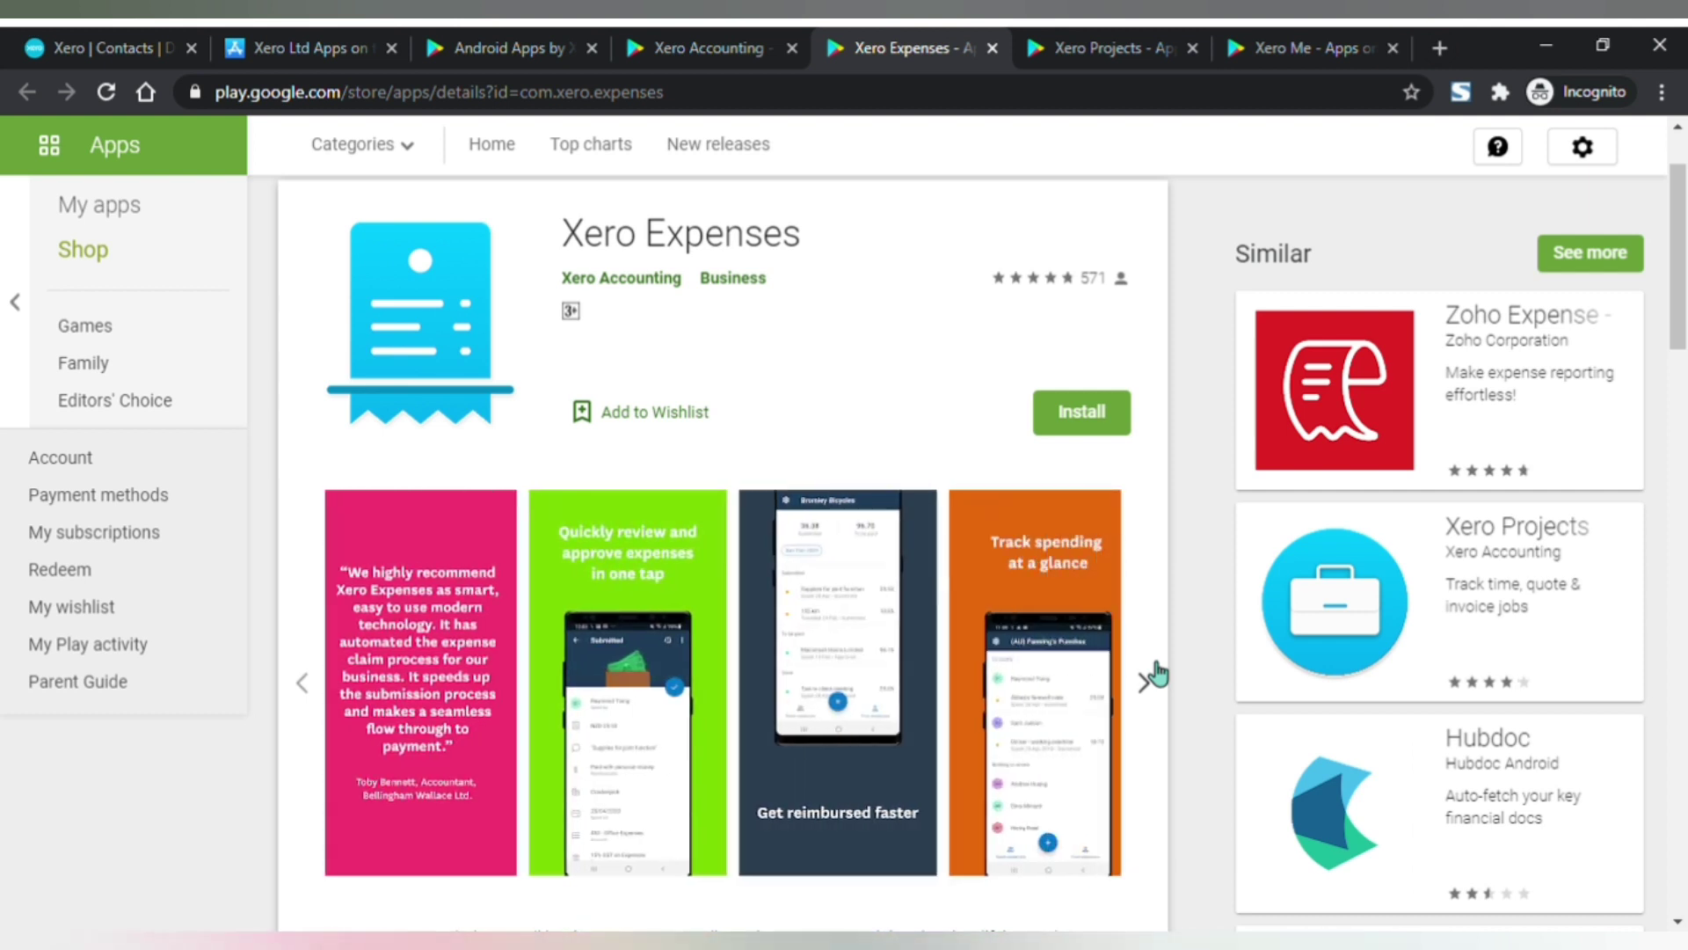
pyautogui.click(1157, 674)
# Switch to Xero Projects, browse its screenshots, then move on to Xero Me
pyautogui.hotkey('ctrl', 'Tab')
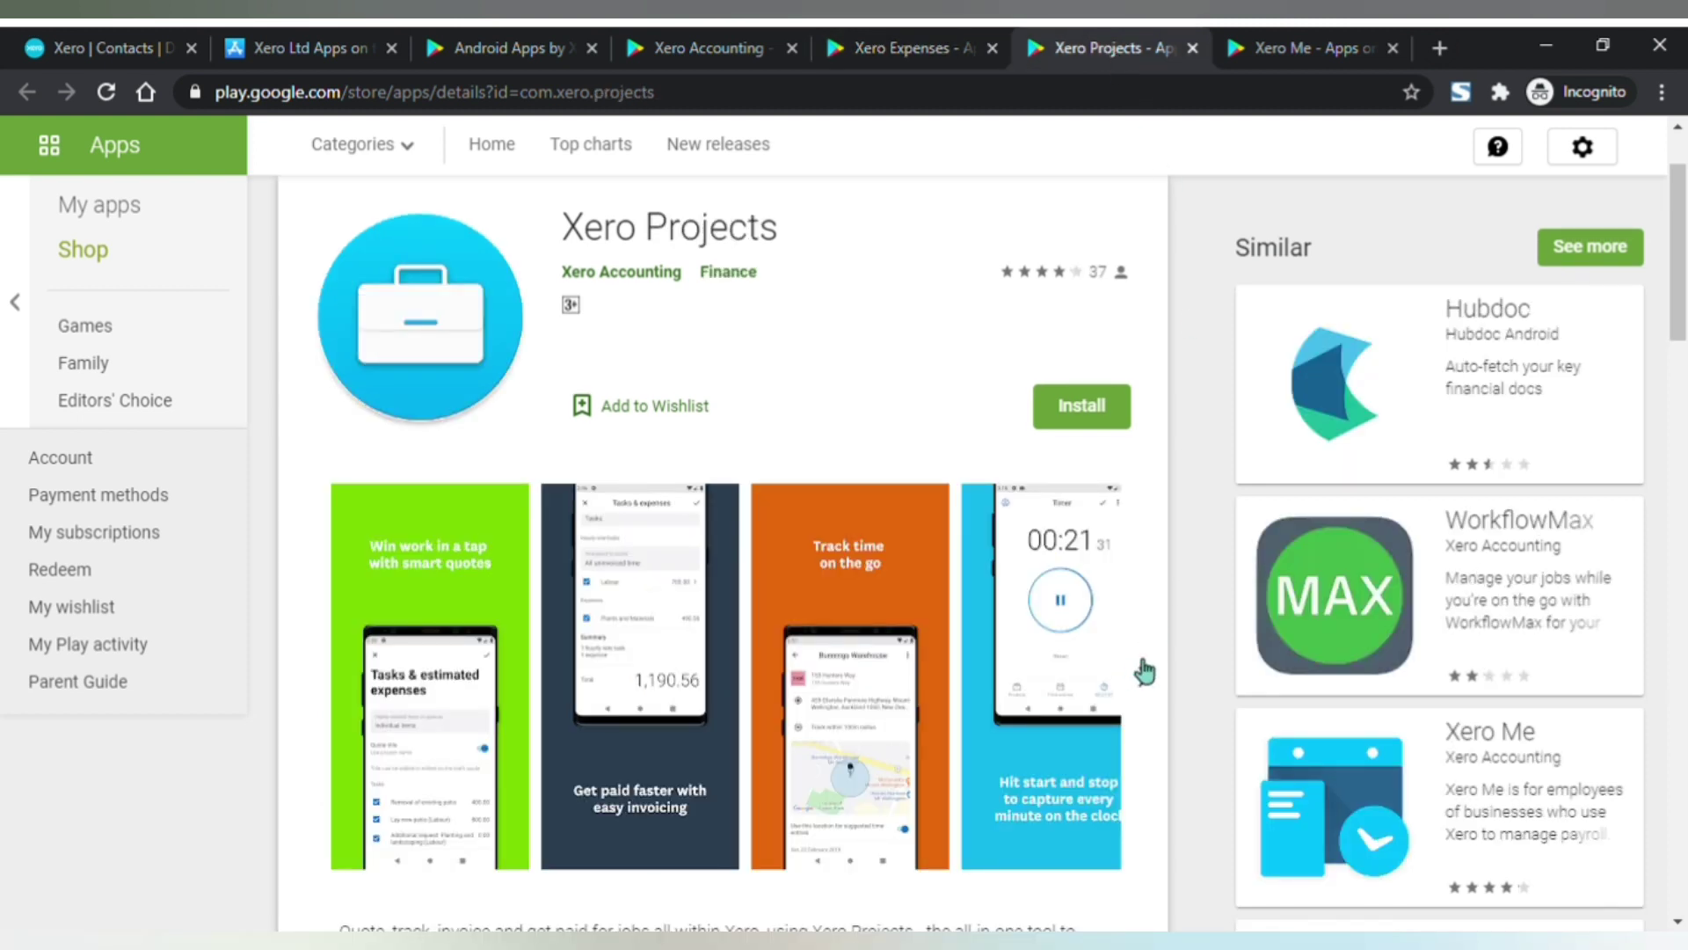
pyautogui.click(1145, 672)
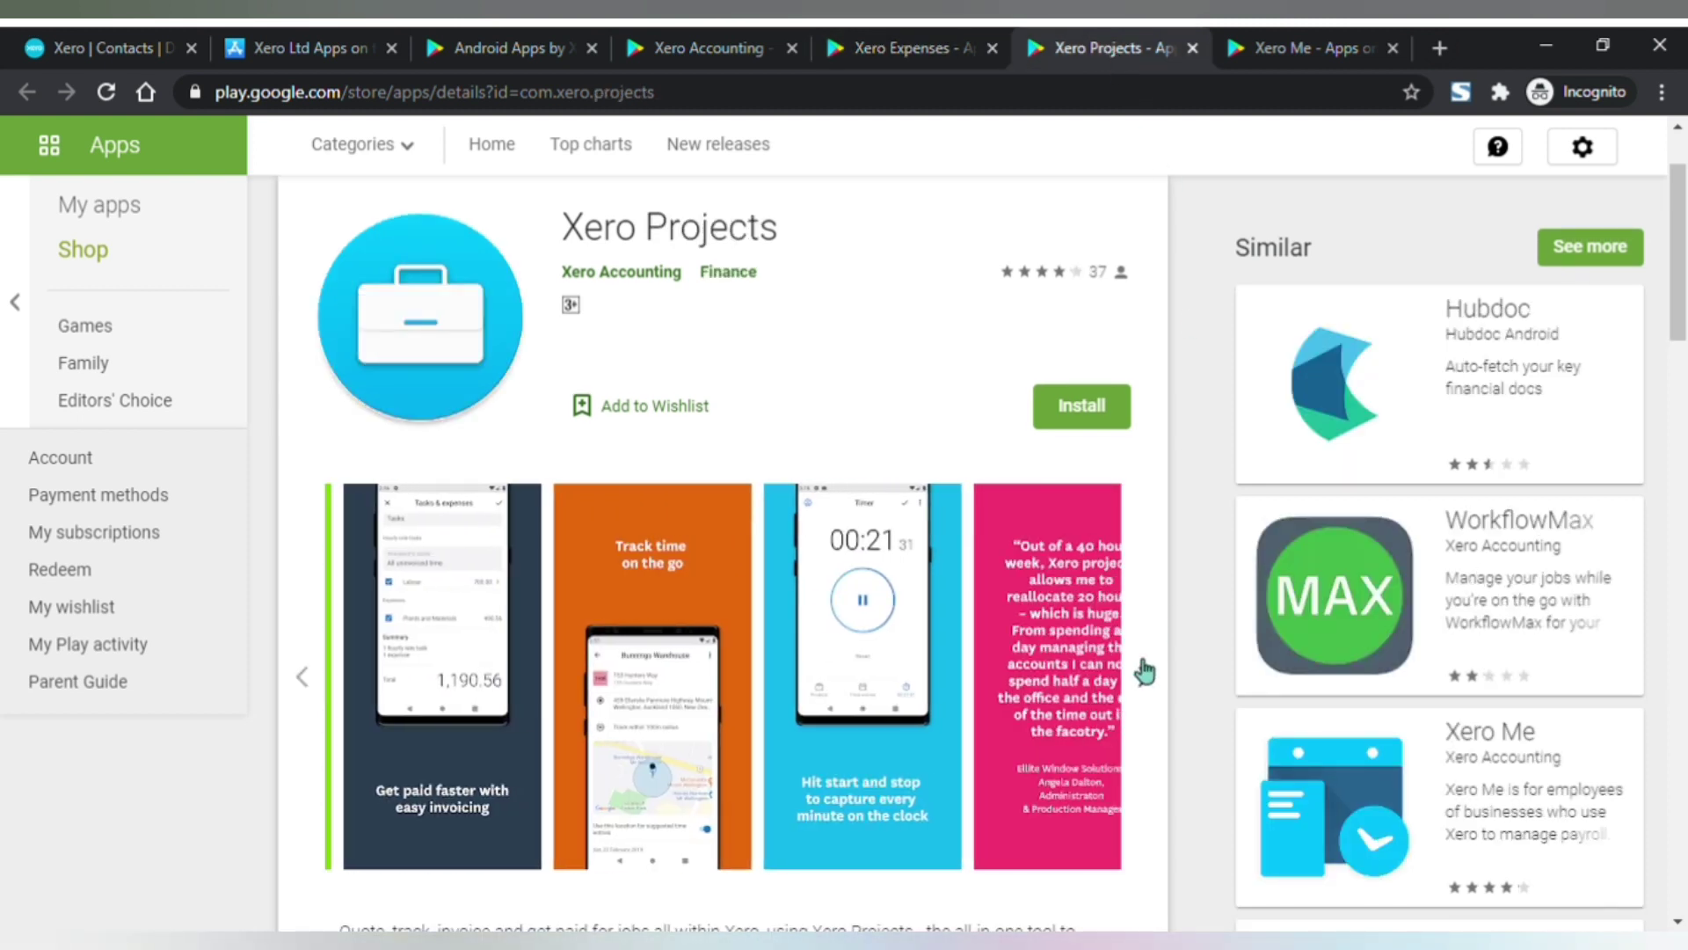
pyautogui.click(1145, 672)
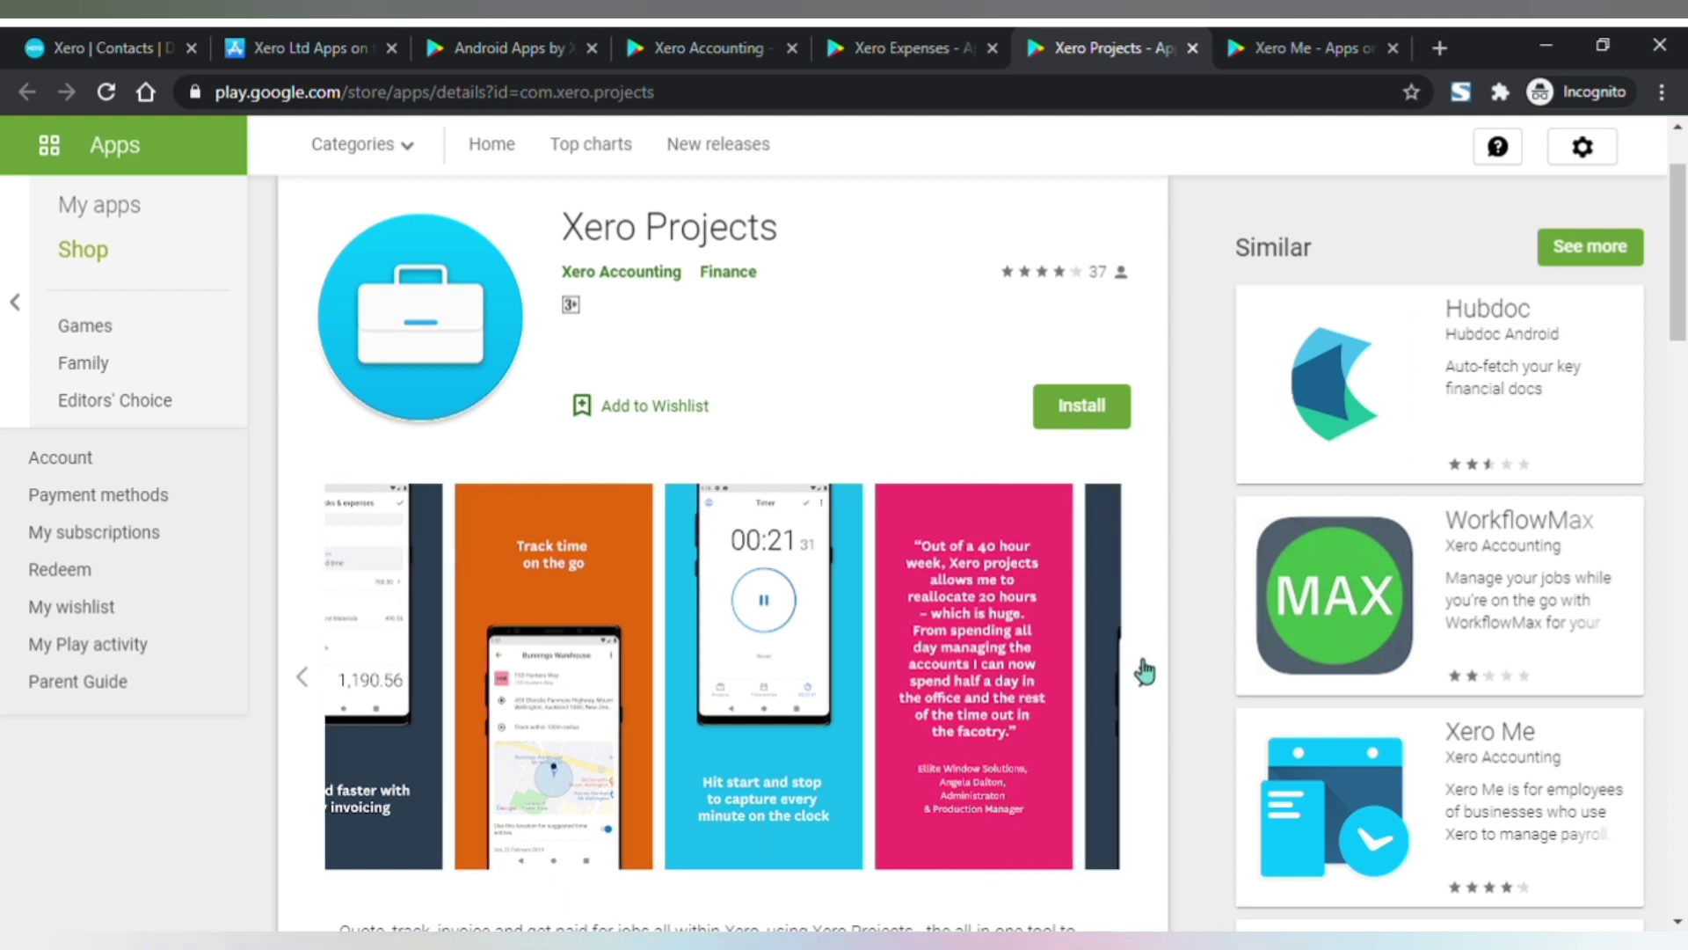
pyautogui.click(1144, 671)
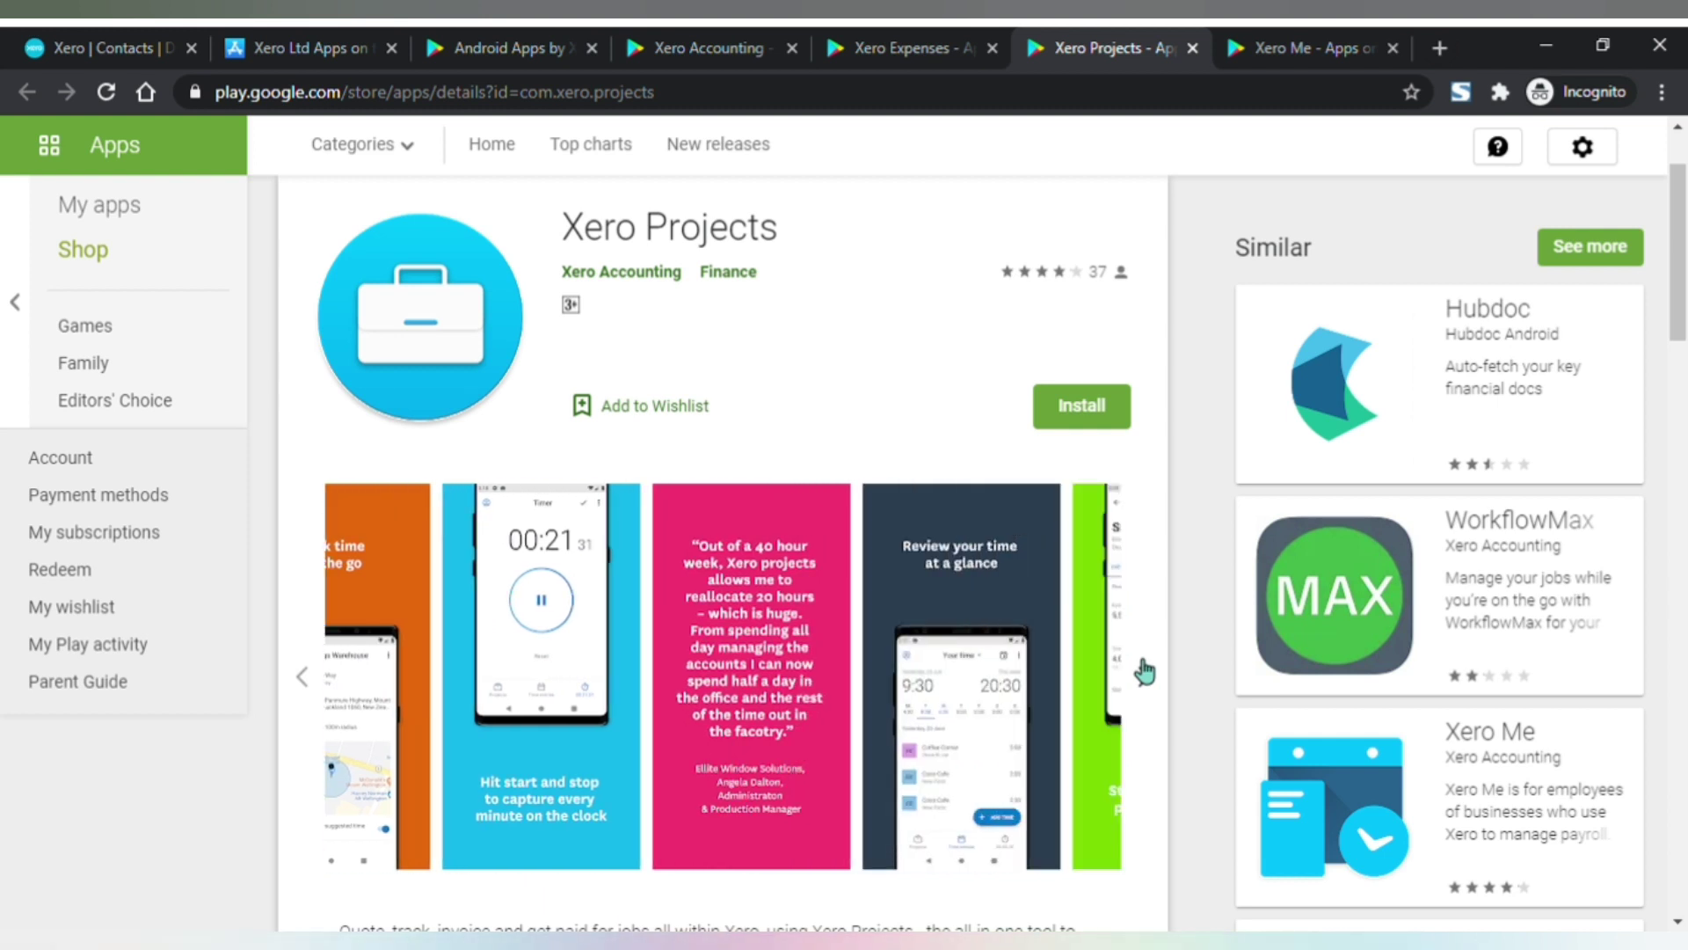
pyautogui.click(1145, 671)
pyautogui.click(1144, 672)
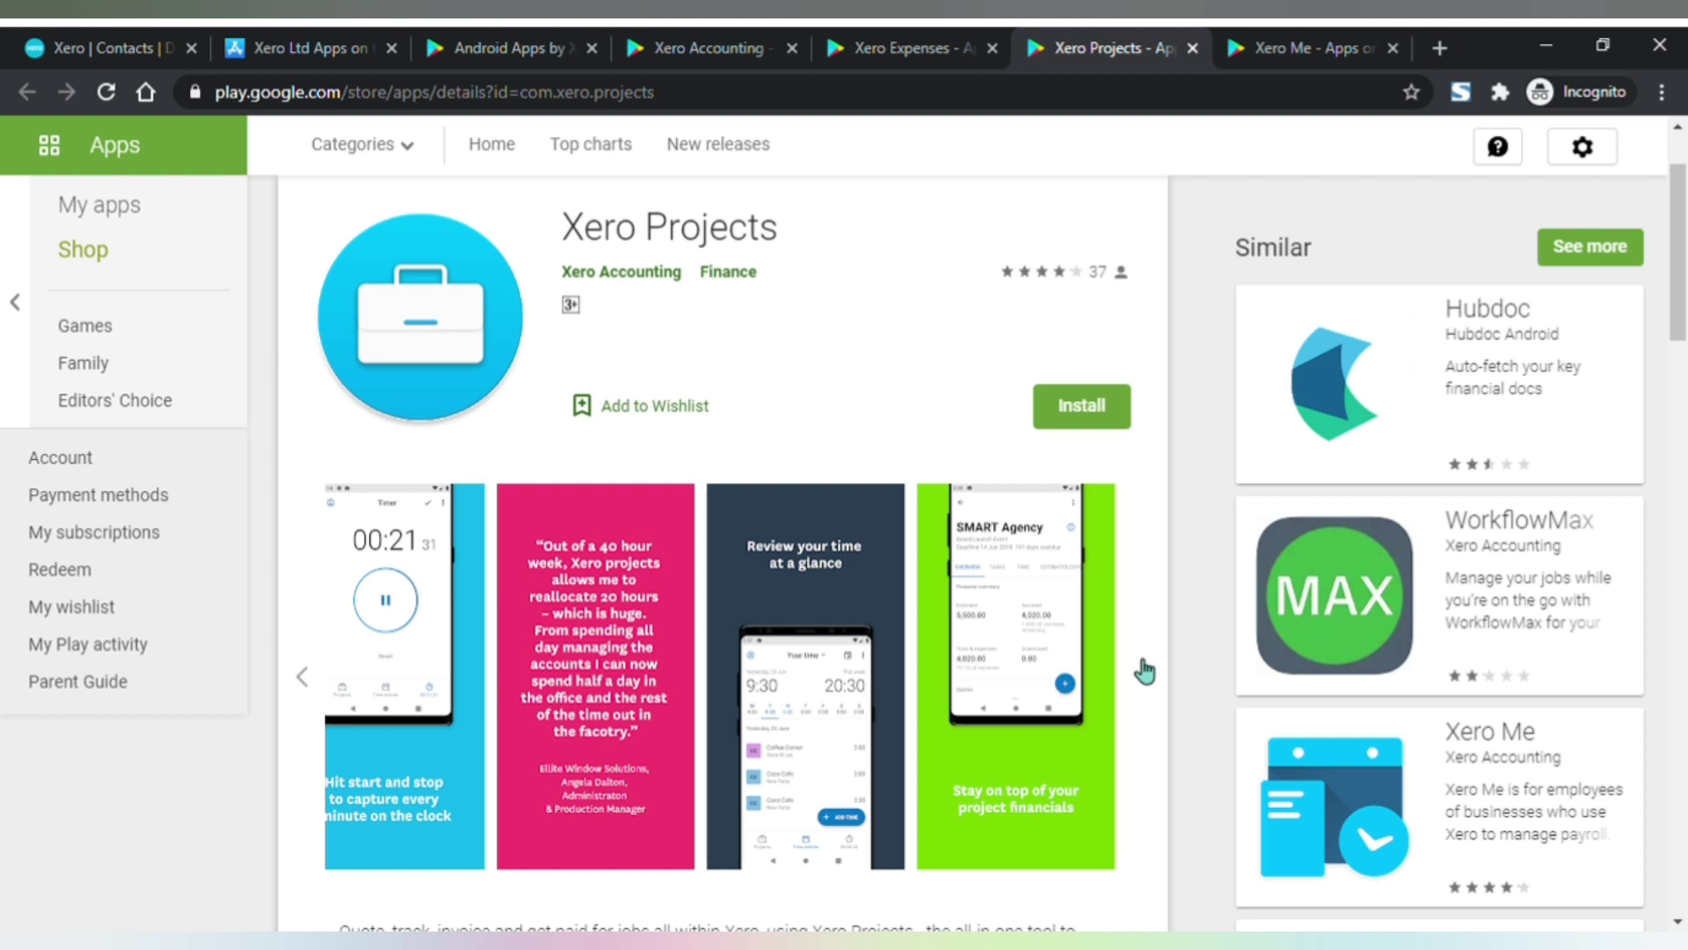
pyautogui.hotkey('ctrl', 'Tab')
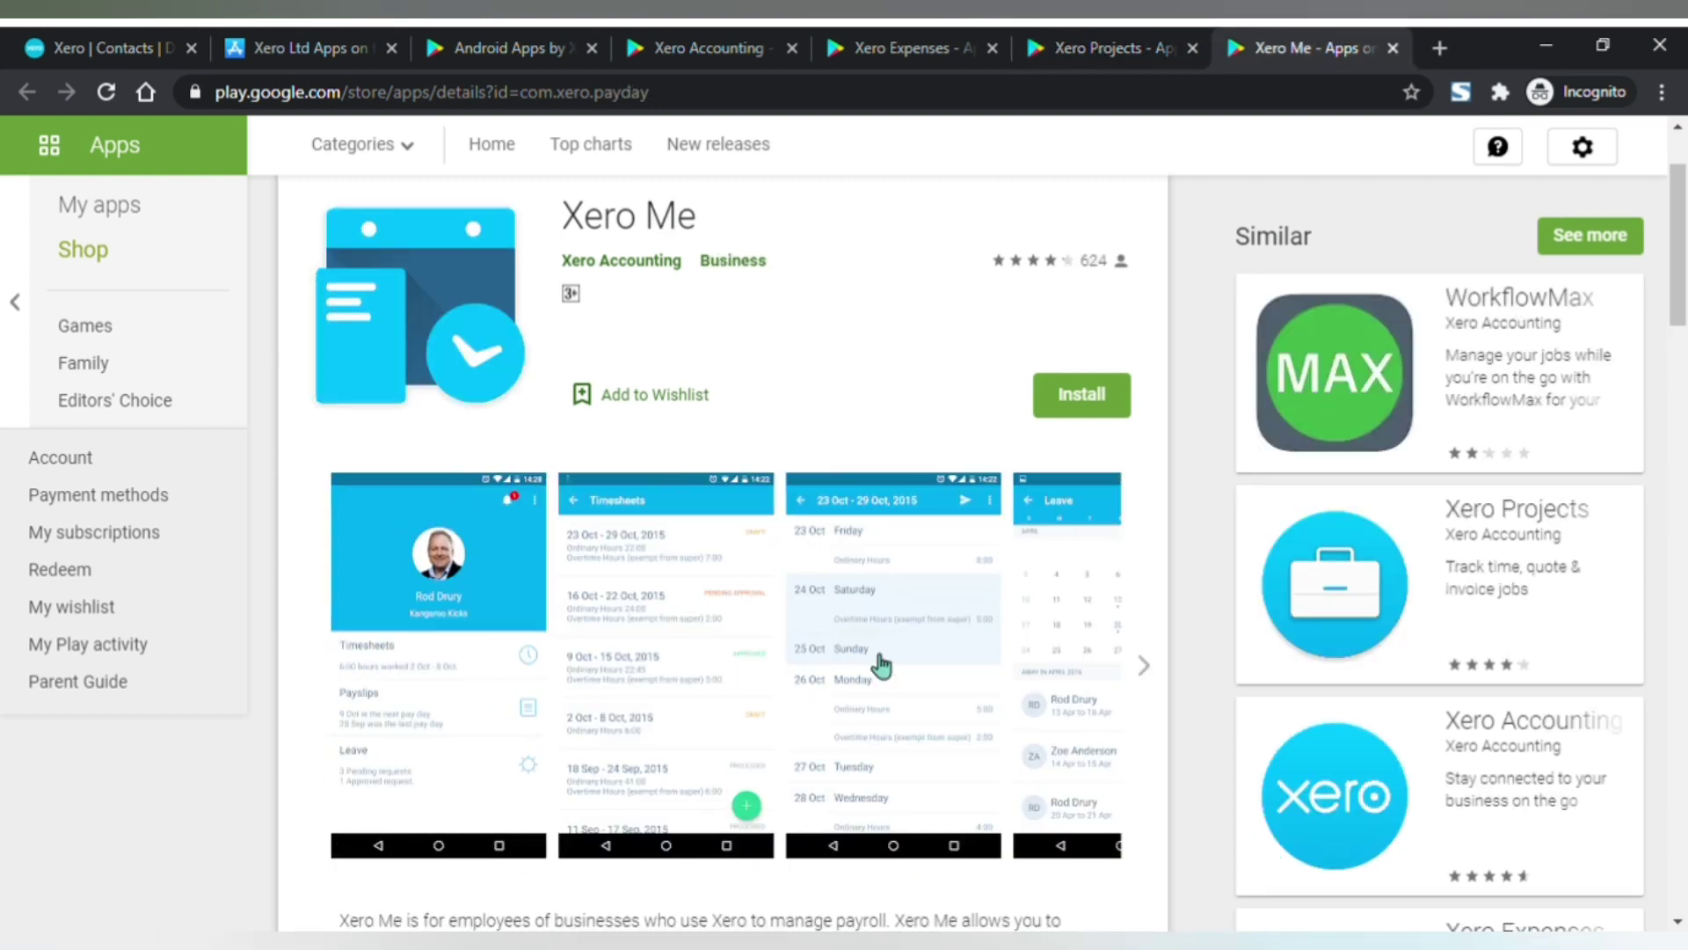
# Advance the Xero Me screenshots past the leave calendar to the Payslips list
pyautogui.click(1146, 663)
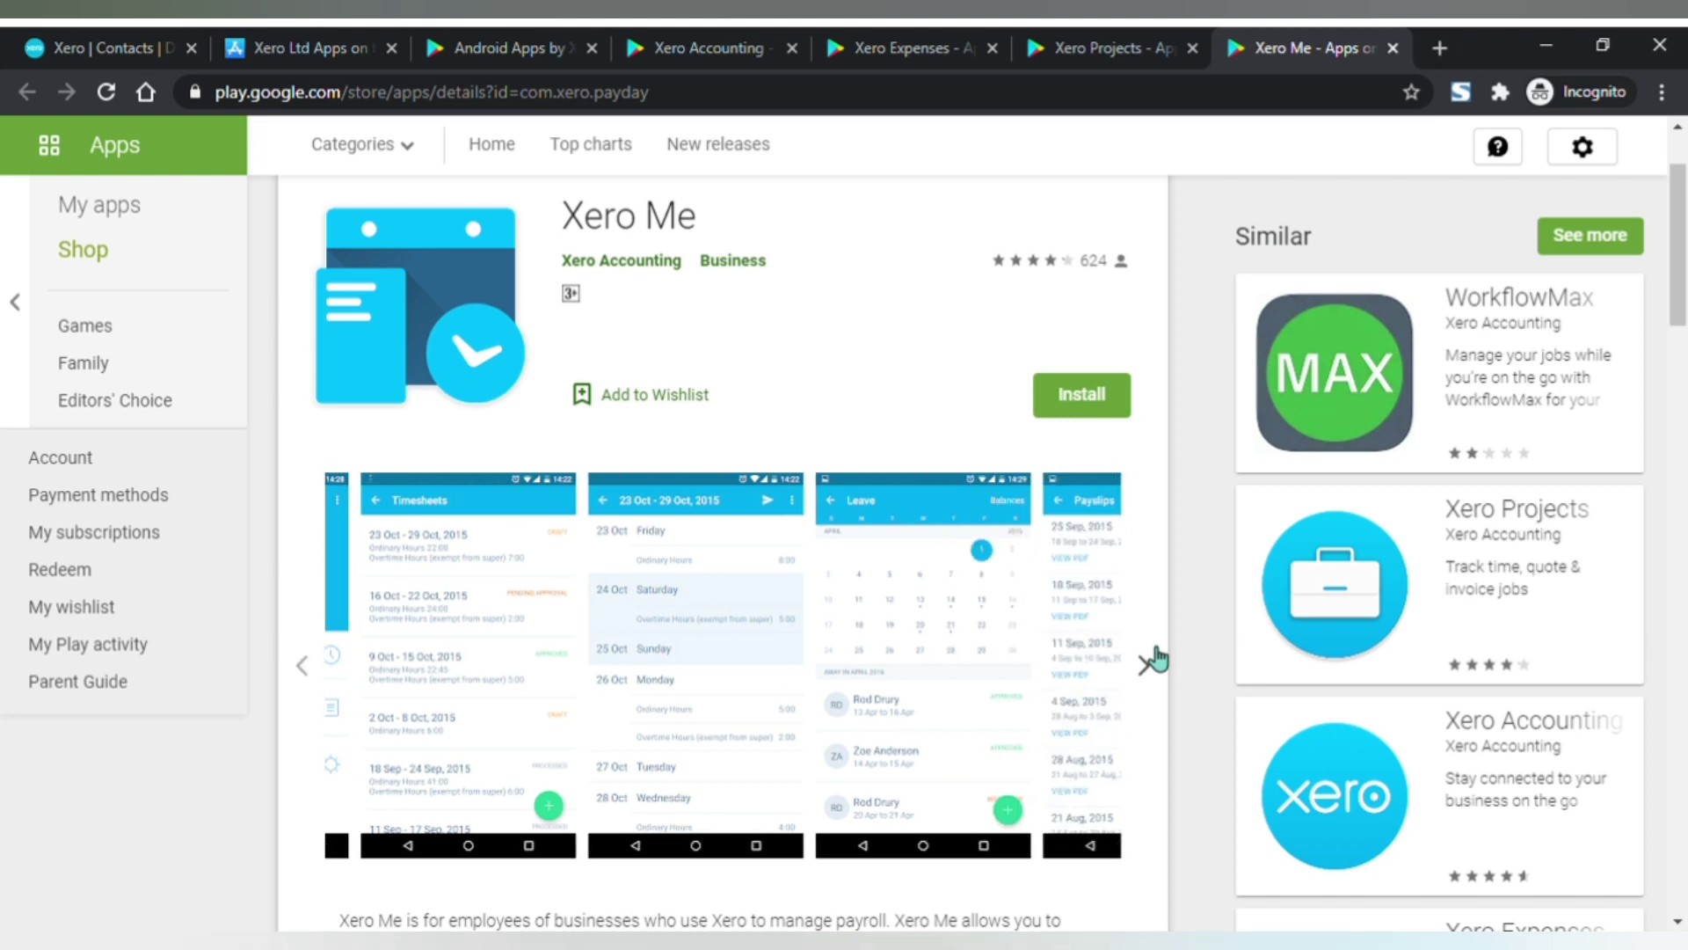
pyautogui.click(1152, 661)
pyautogui.click(1153, 661)
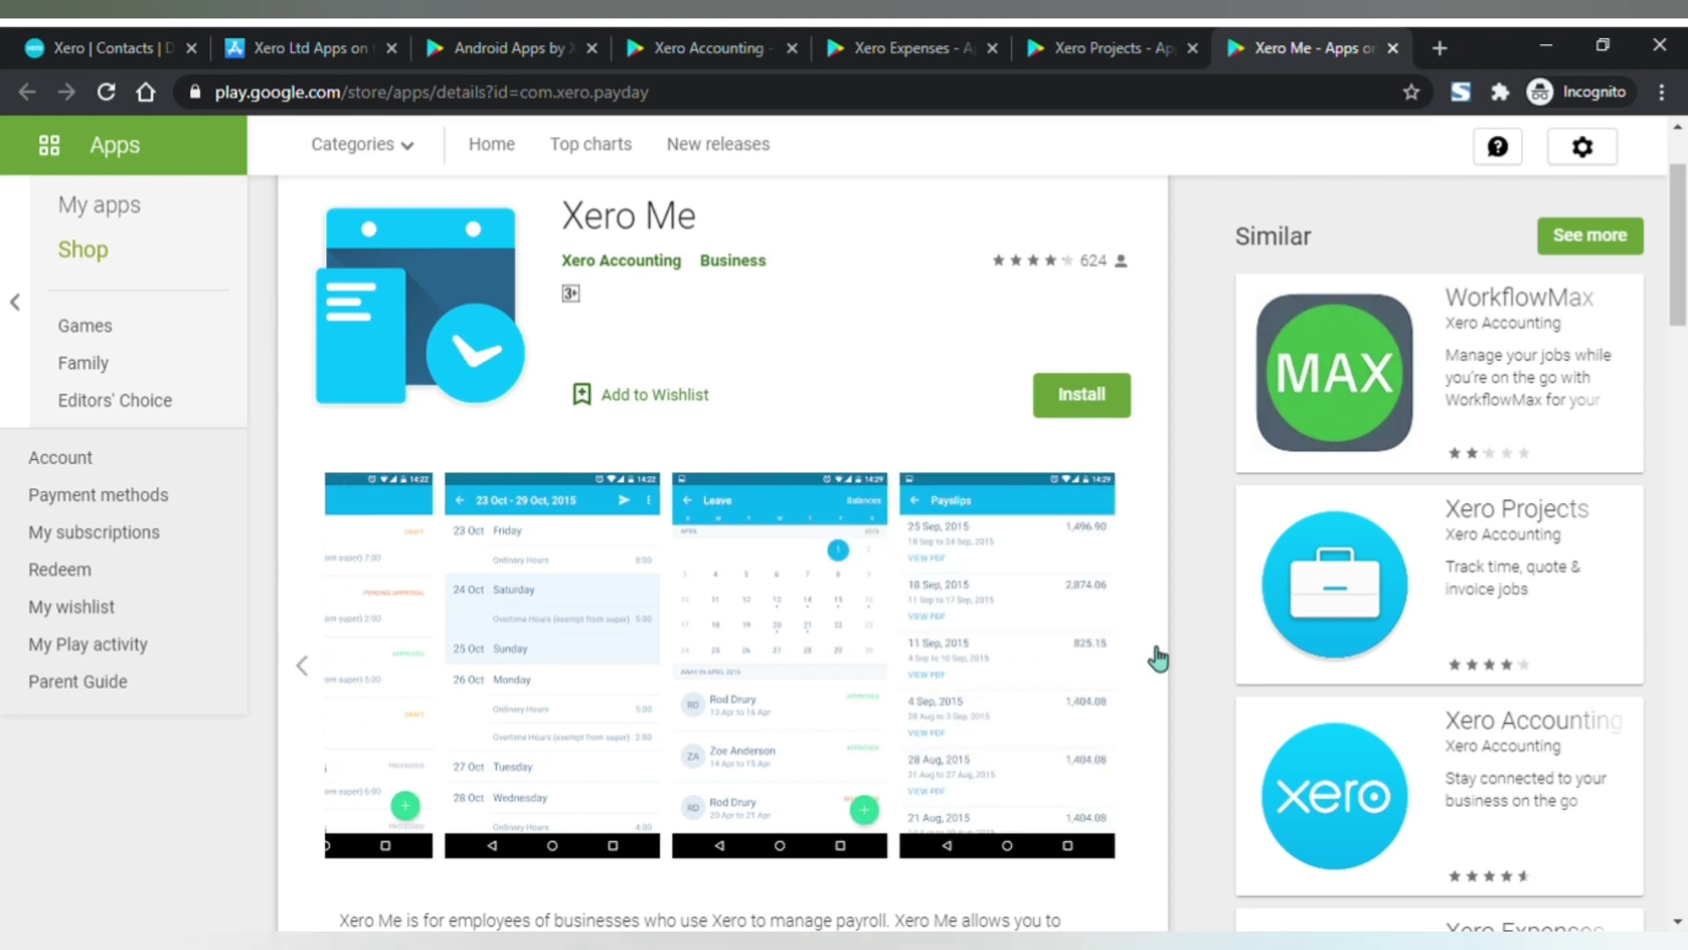